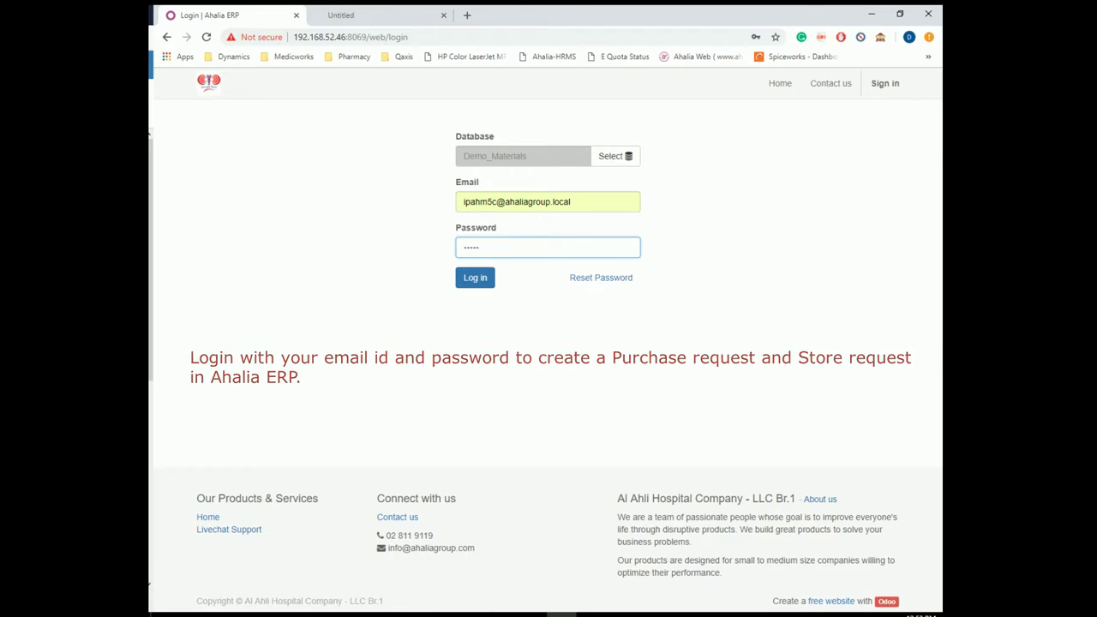
- Log in with the filled-in credentials and open the Purchase Requests list in Ahalia Materials
click(475, 277)
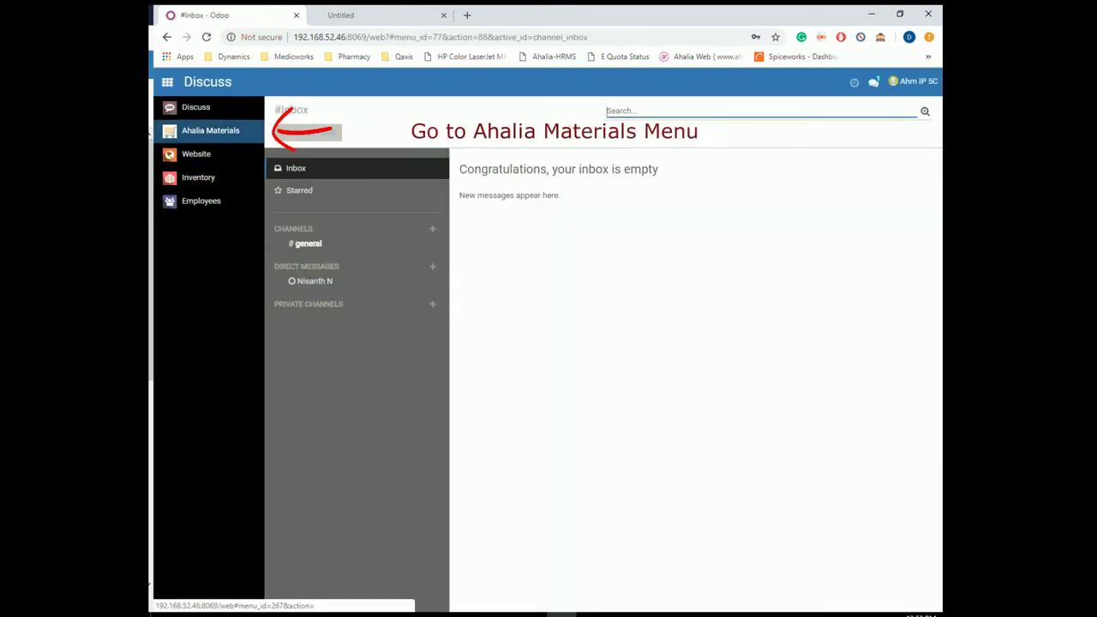
click(210, 130)
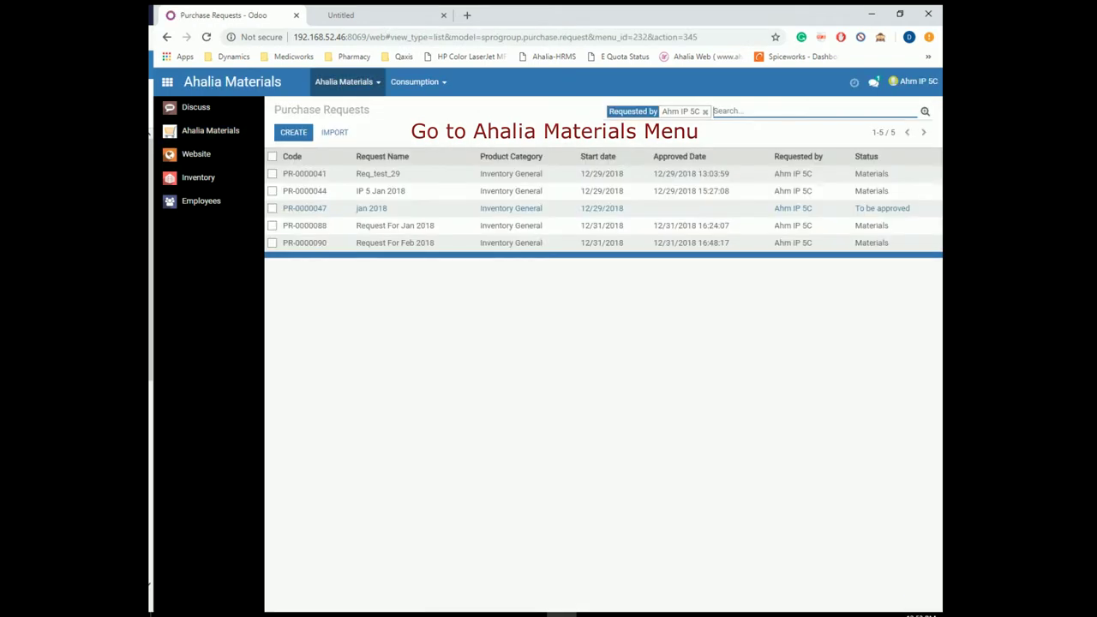
click(344, 81)
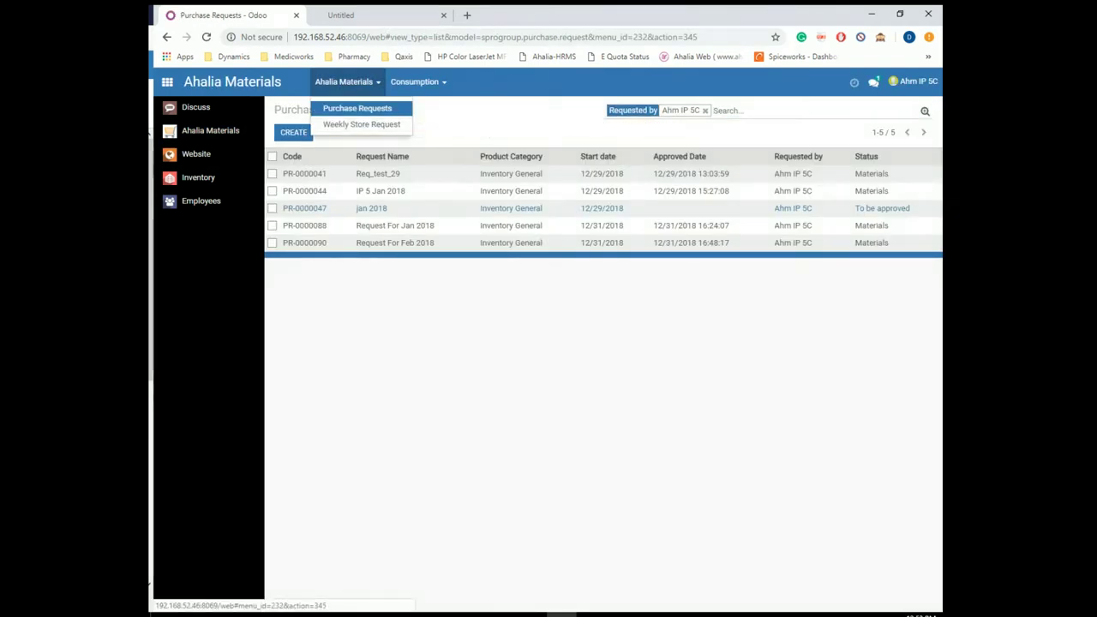
click(357, 108)
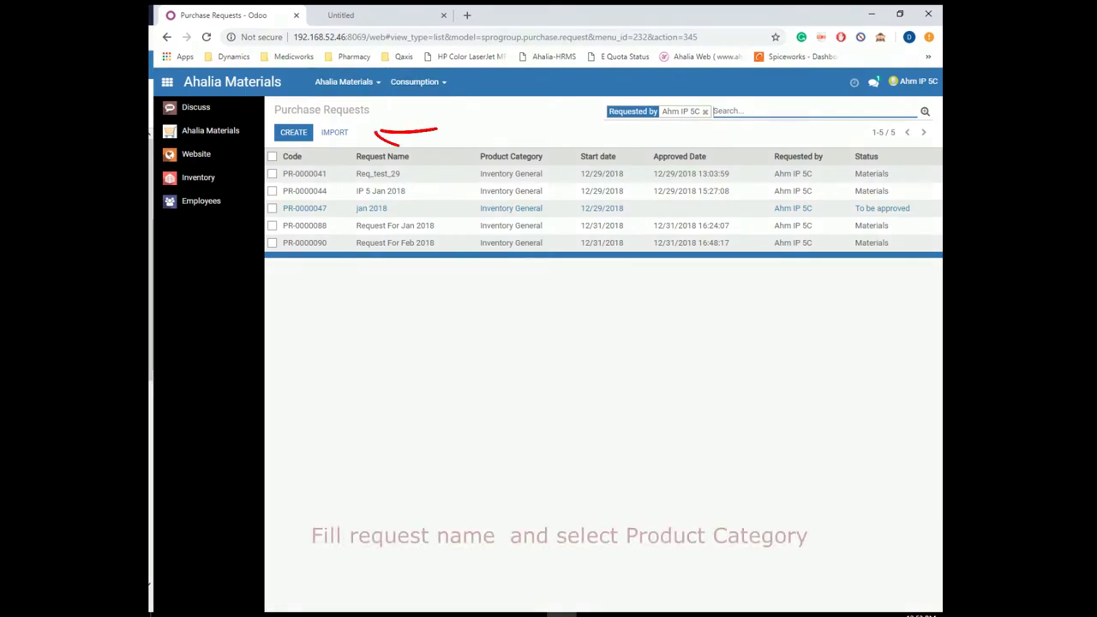
- Create a purchase request named "Request For Dec 2018" with the product category Inventory General
click(293, 132)
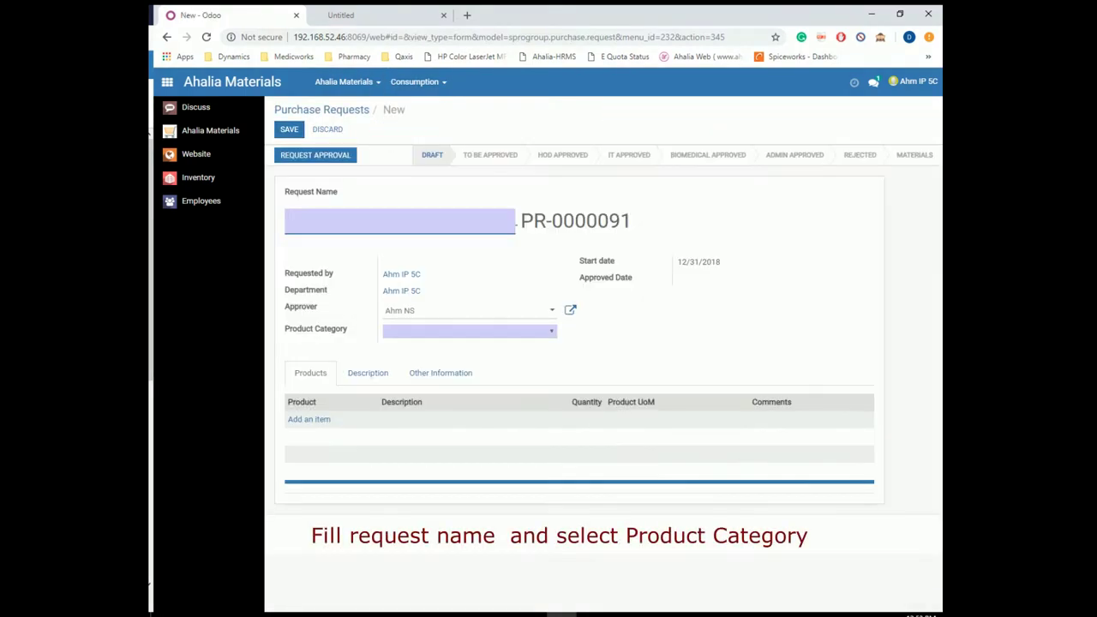
click(400, 221)
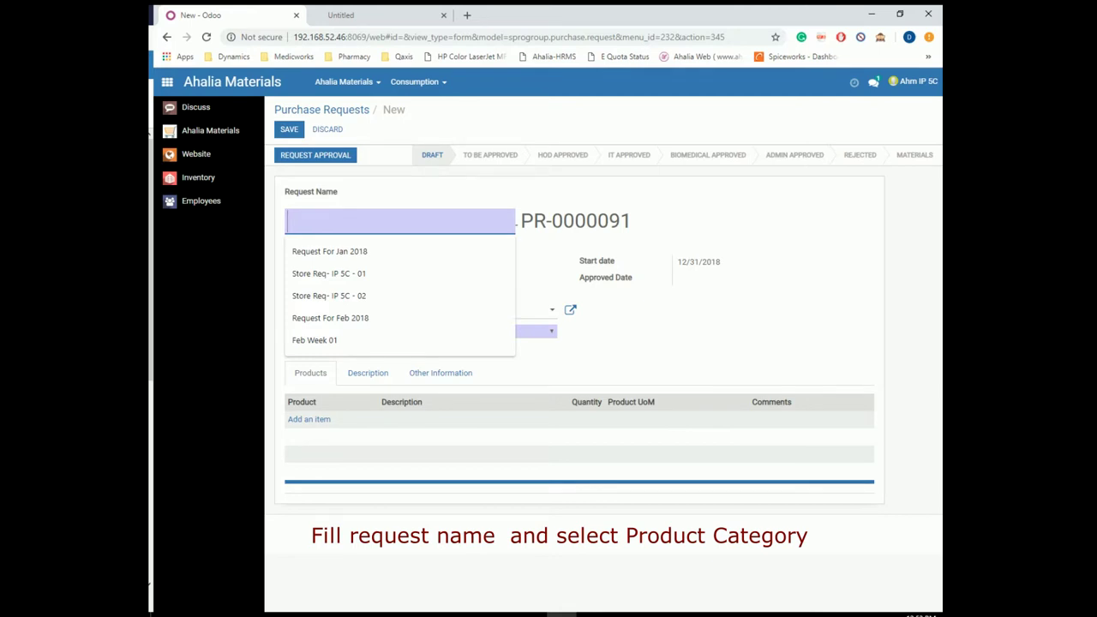
text(Request)
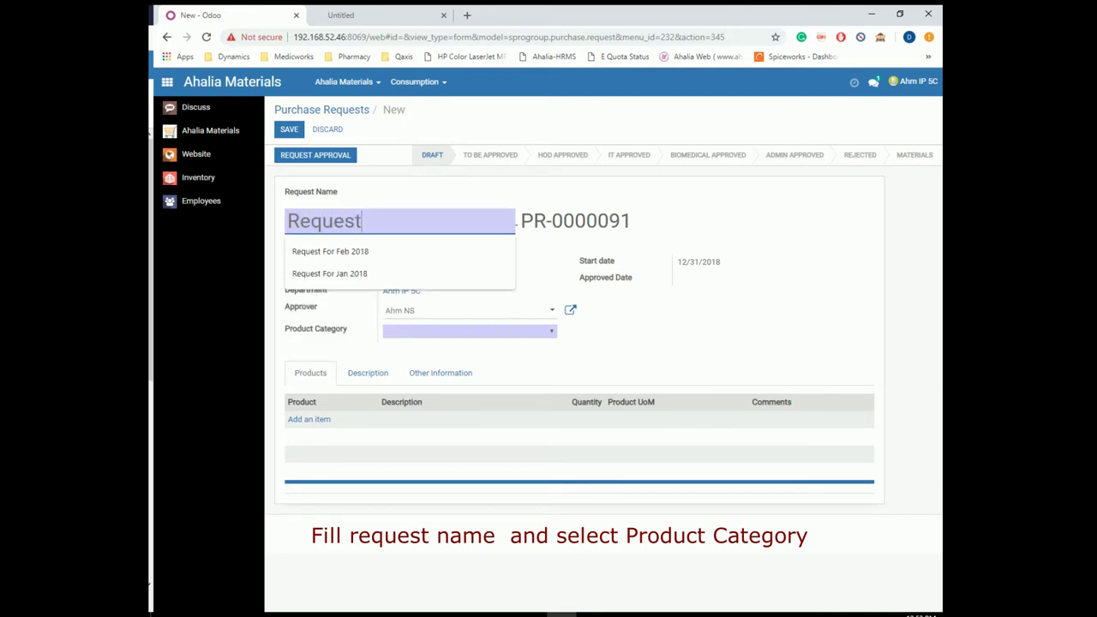
text( For Dec 2018)
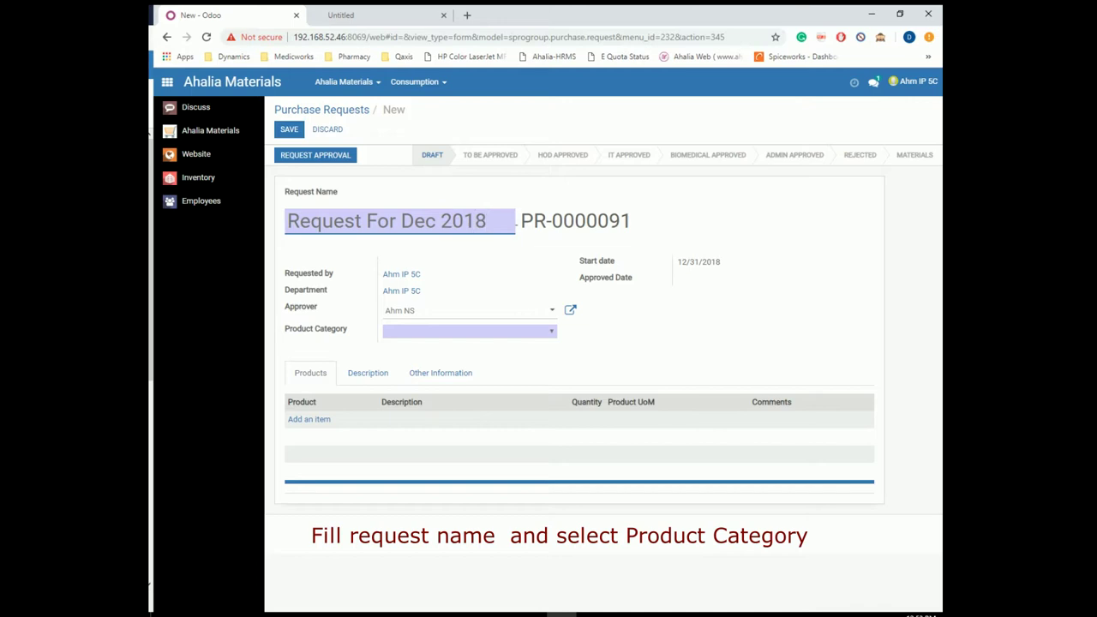
click(470, 330)
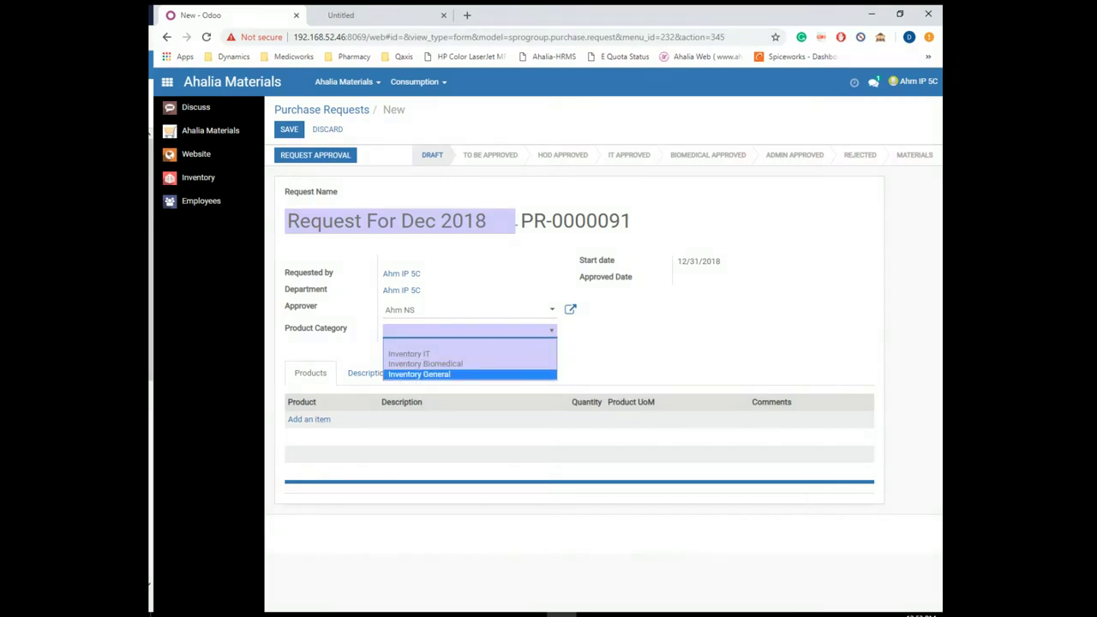
click(446, 374)
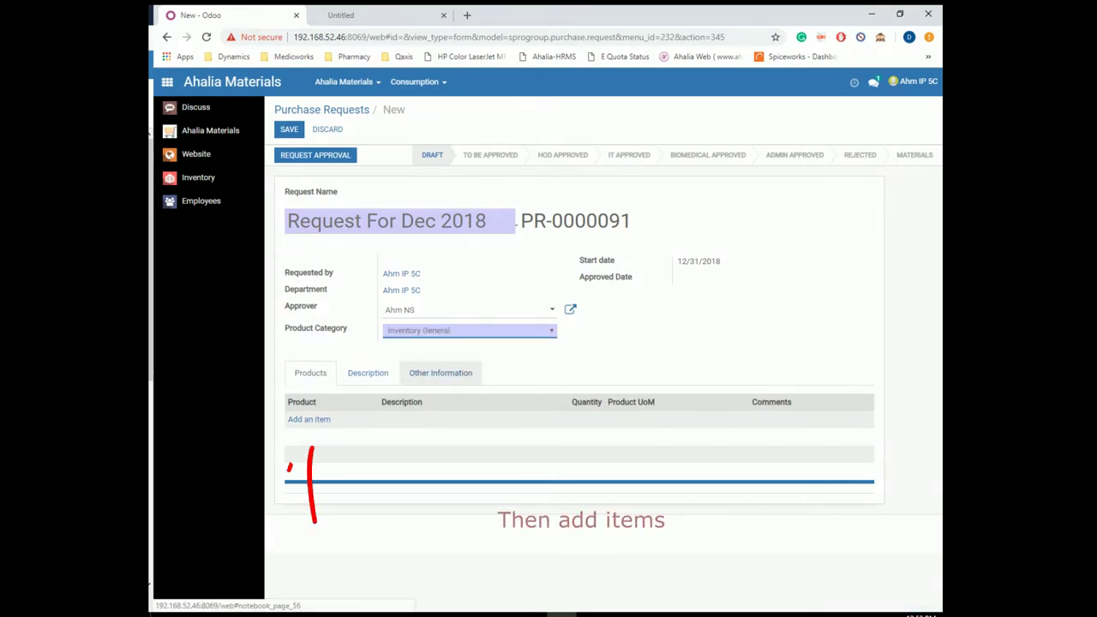
- Start a product line on the request and choose [000027] BALL PEN BLACK - FABER CASTELL, searching for "pen"
click(309, 419)
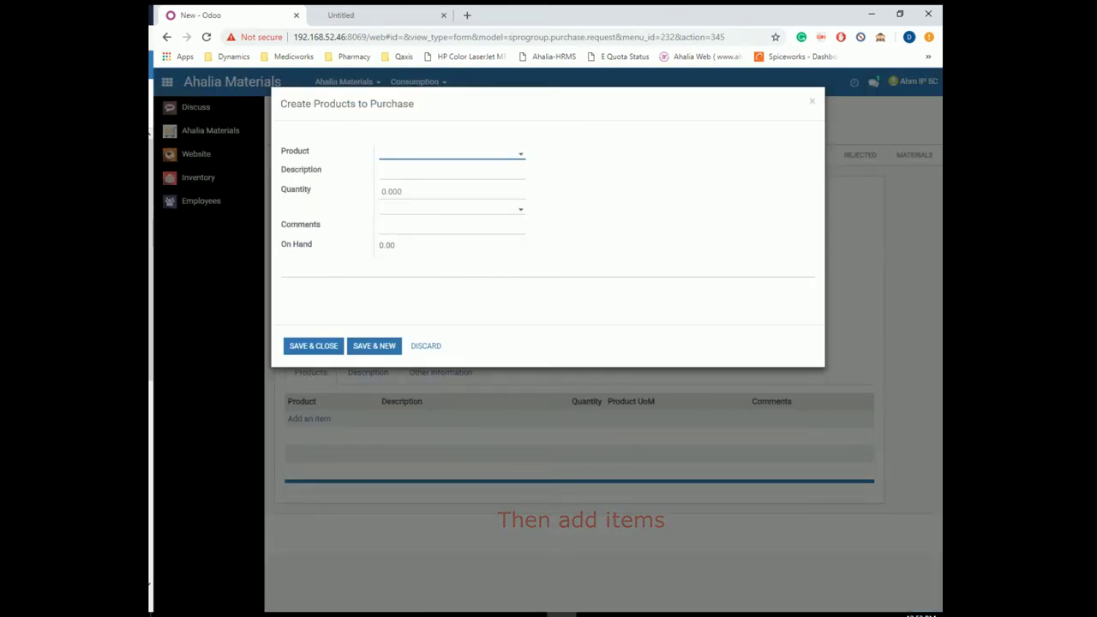
text(pen)
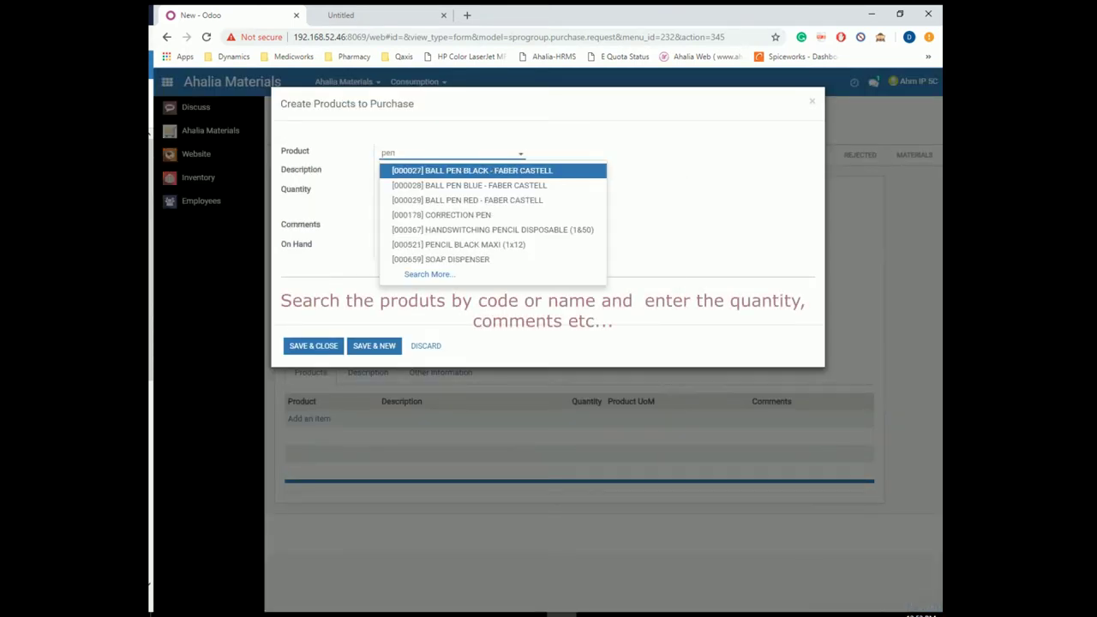
key(Down)
key(Down)
key(Down)
key(Down)
key(Down)
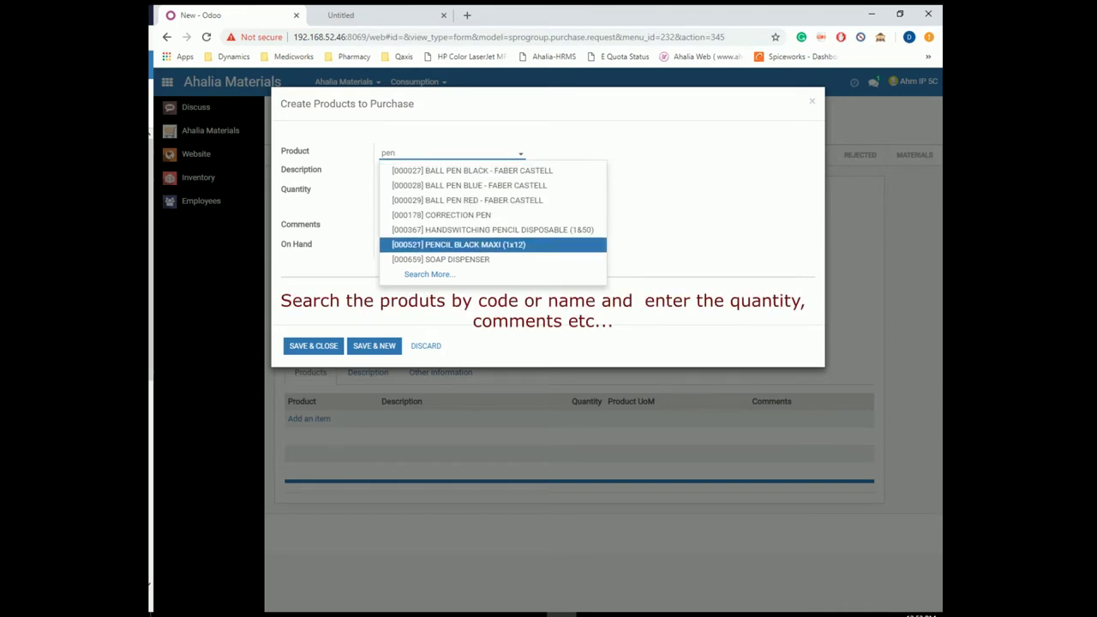
key(Up)
key(Up)
key(Up)
key(Up)
key(Up)
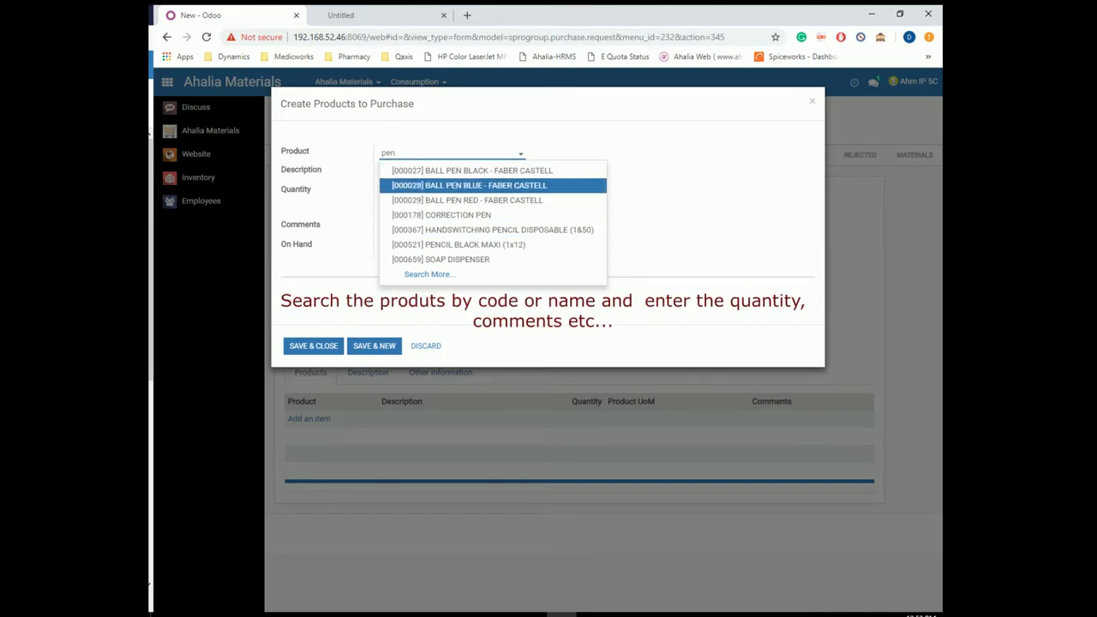
key(Return)
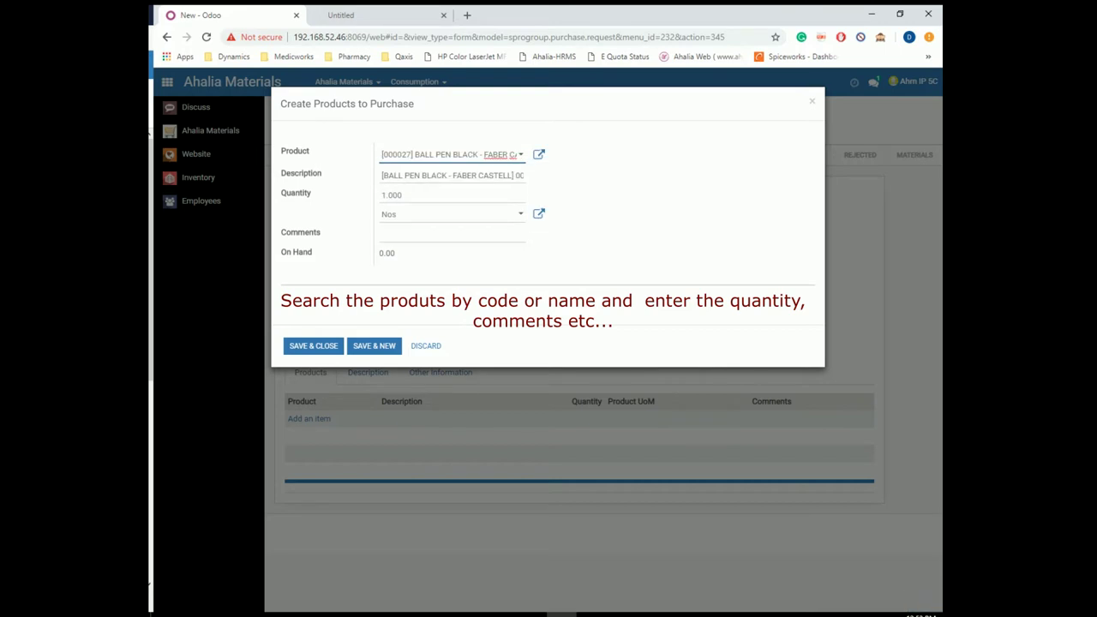
key(Tab)
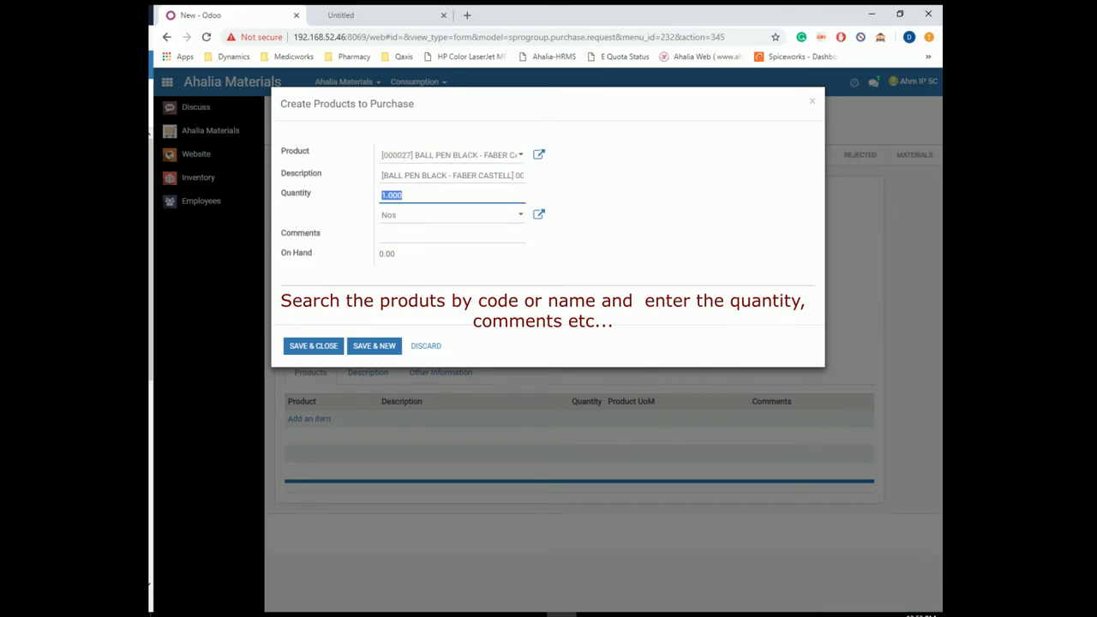
- Set the black ball pen's quantity to 10, add the comment "You can enter comments here", and save the line, continuing with a new one
text(10)
key(Tab)
key(Tab)
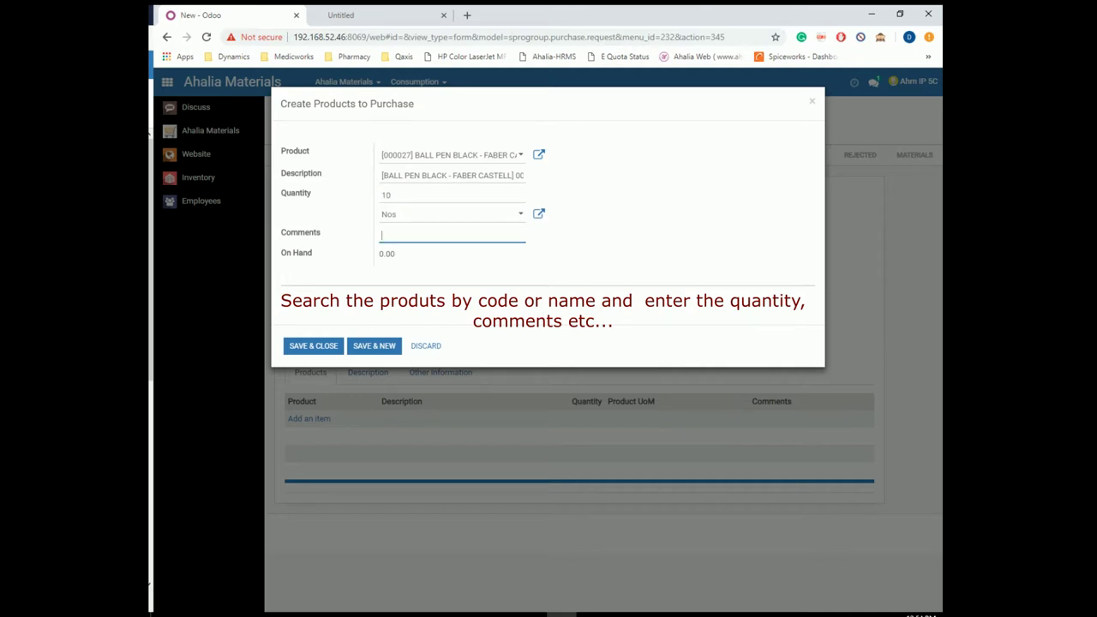
text(You can)
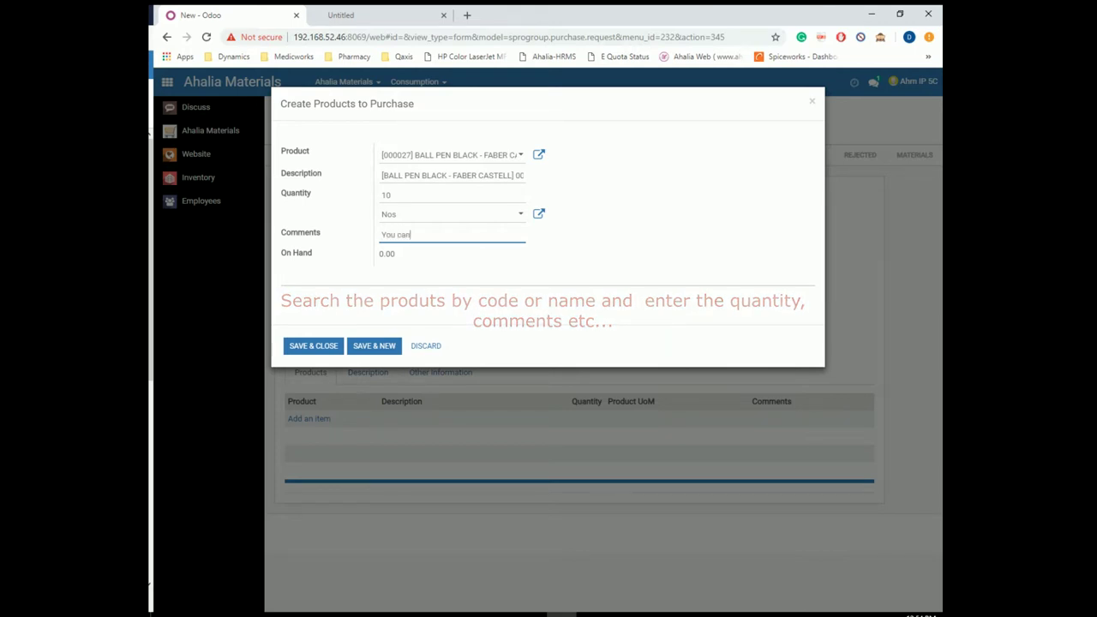
text( enter )
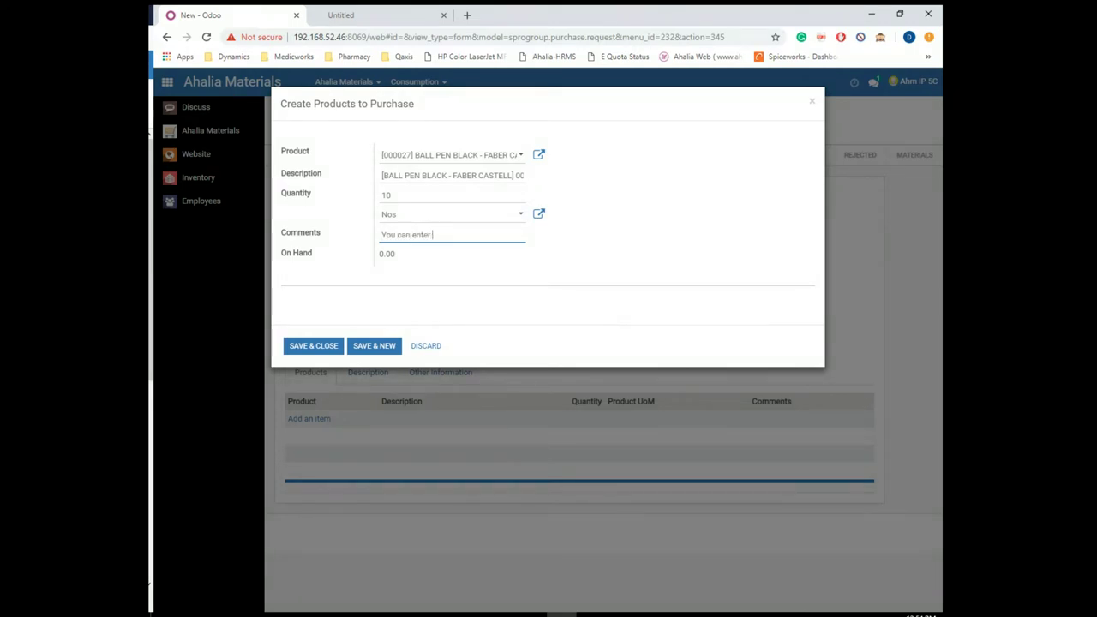
text(comme)
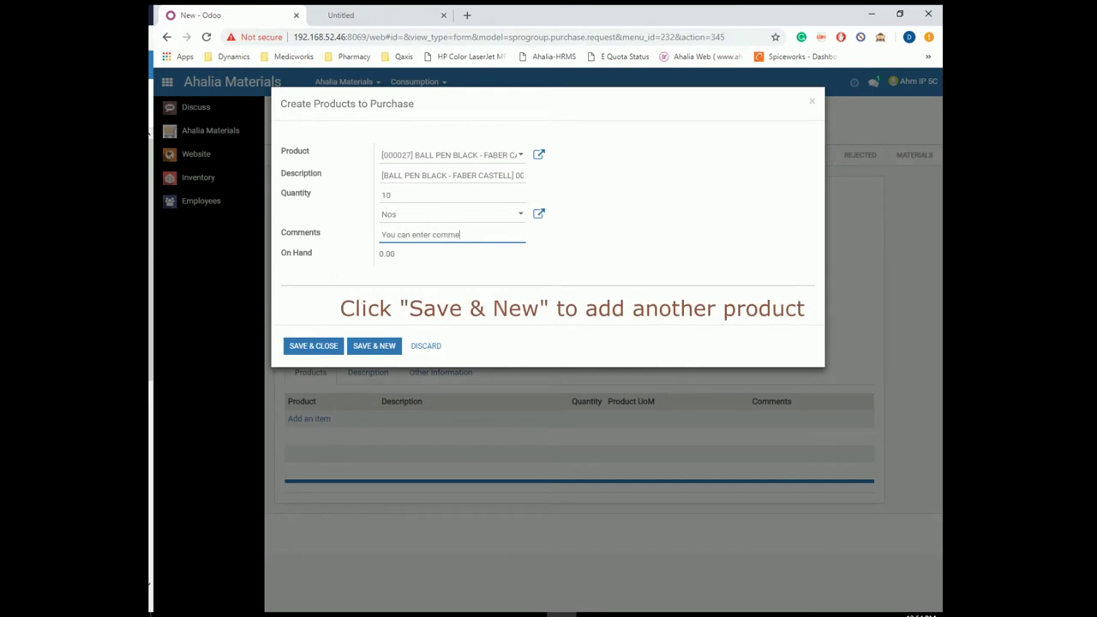
text(nts here)
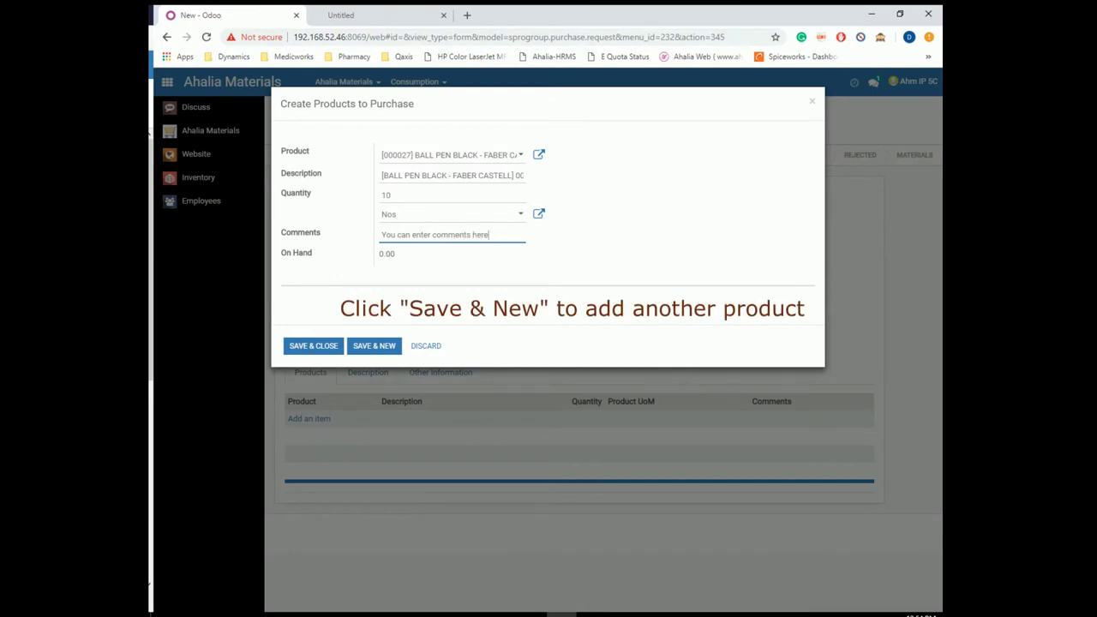
click(374, 345)
- Add [000010] AIR FRESHNER 300ML(AUTOMTAIC) with quantity 5 and save the line, continuing with a new one
click(452, 153)
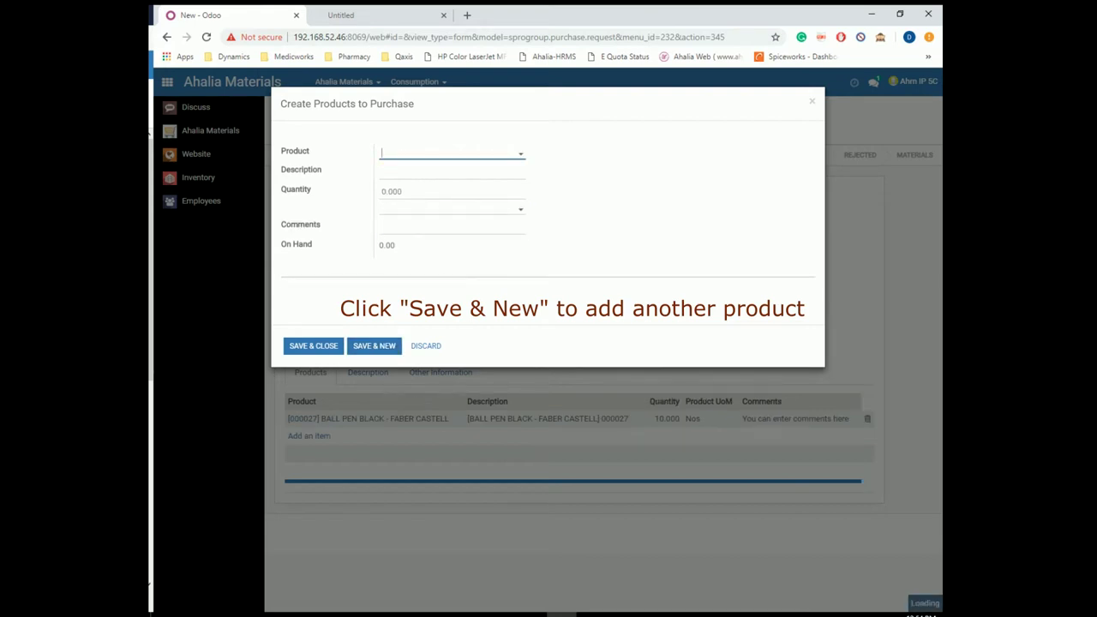
key(Down)
key(Down)
key(Down)
key(Down)
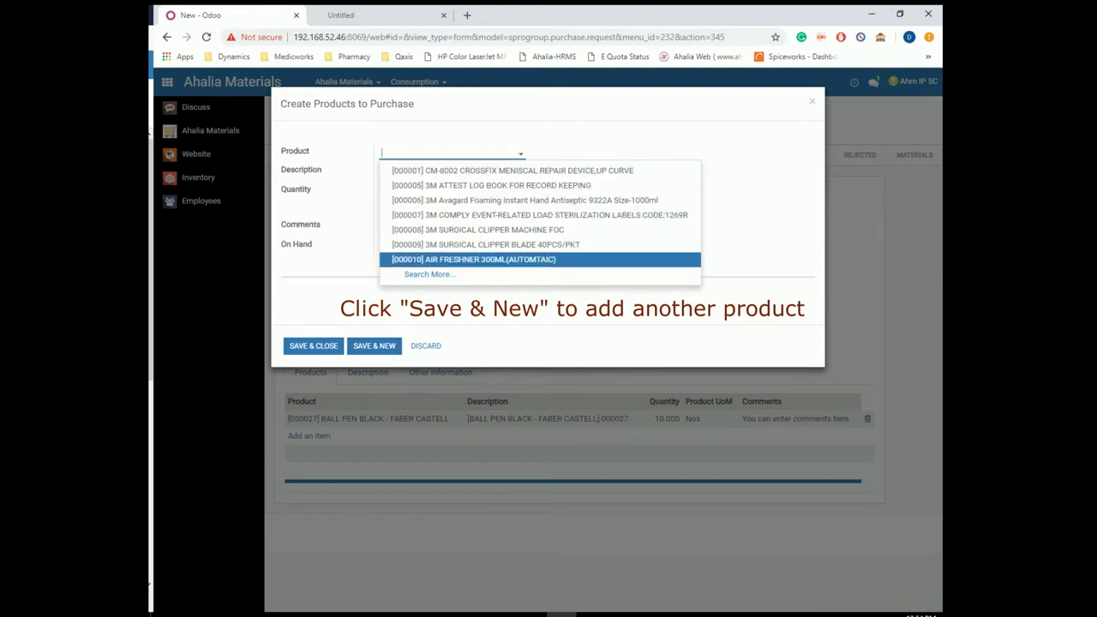
key(Return)
key(Tab)
text(5)
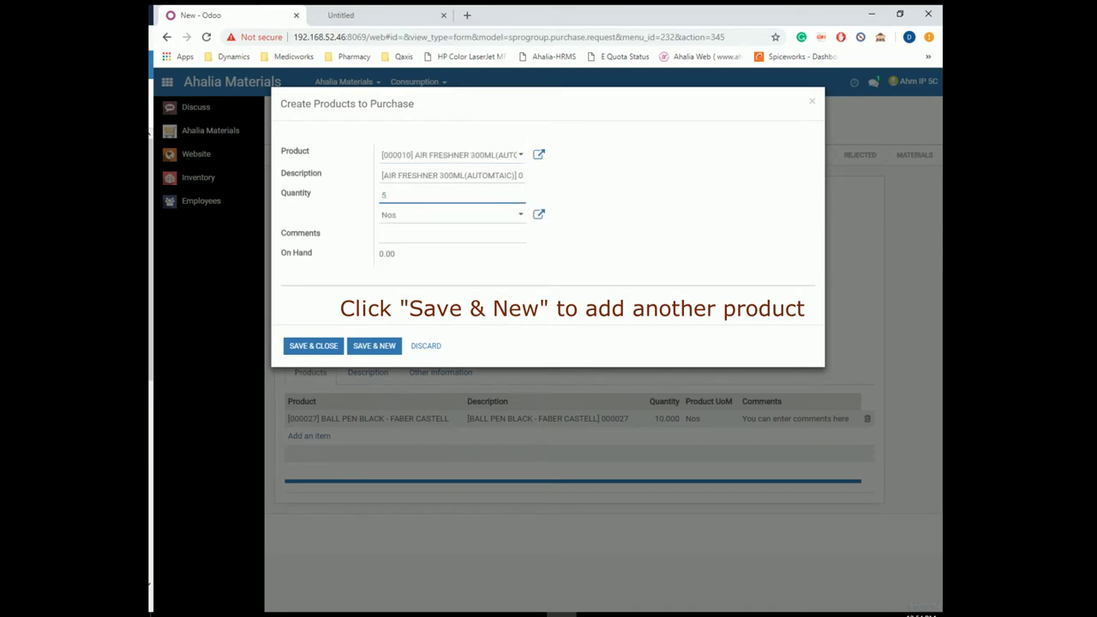
click(374, 346)
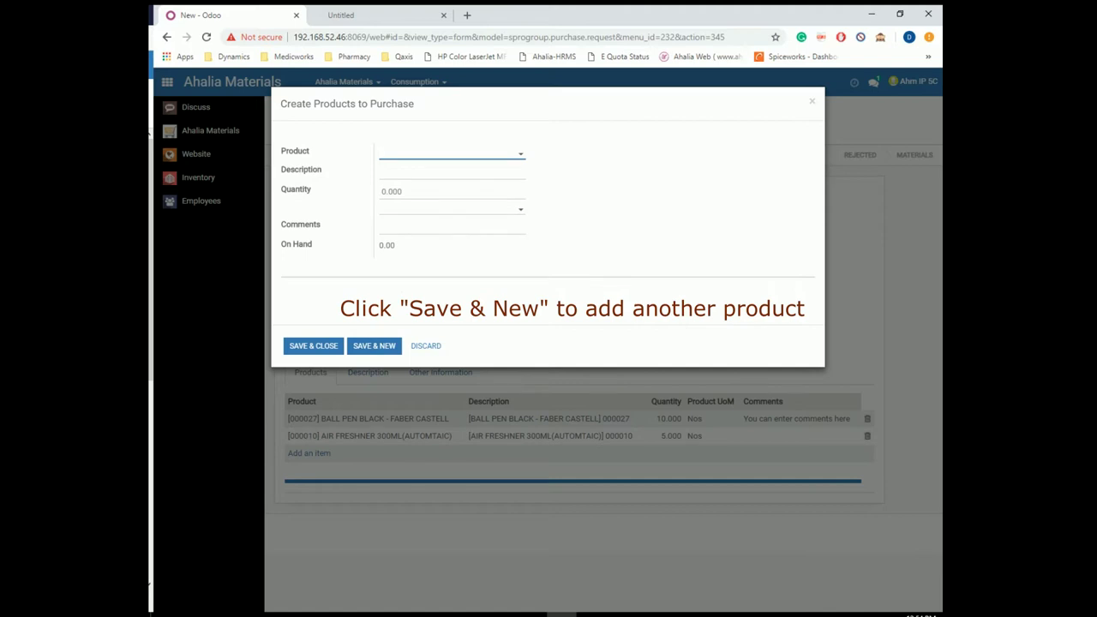
- Find [001330] ECG PAPER MAC A4 (210x295x150) by "a4", add it with quantity 5, and continue with a new line
click(450, 153)
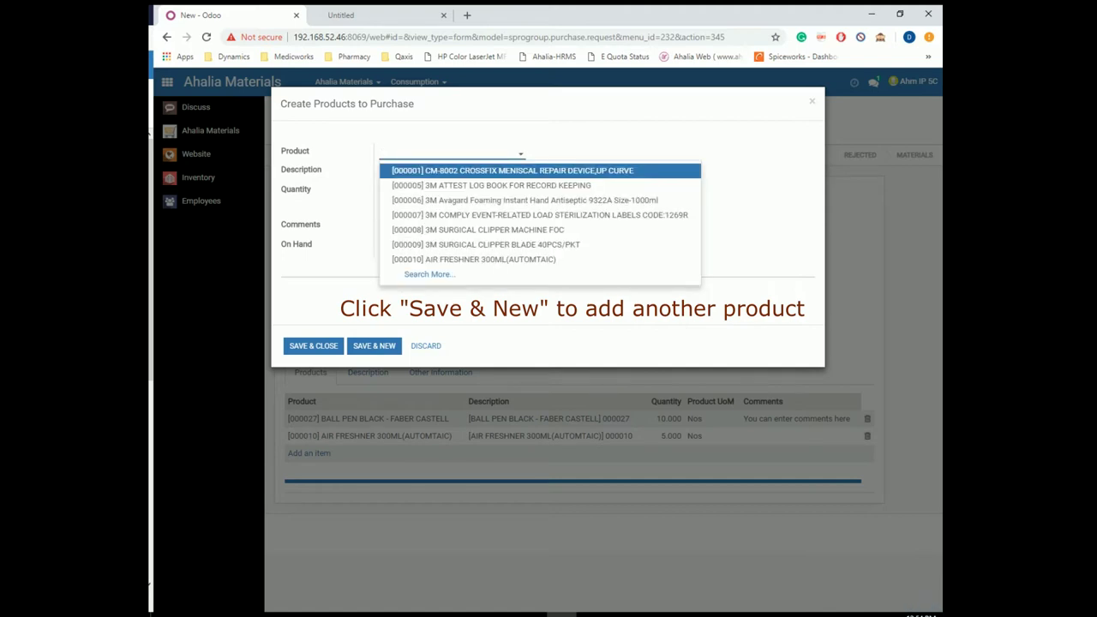
text(a4)
key(Down)
key(Down)
key(Down)
key(Down)
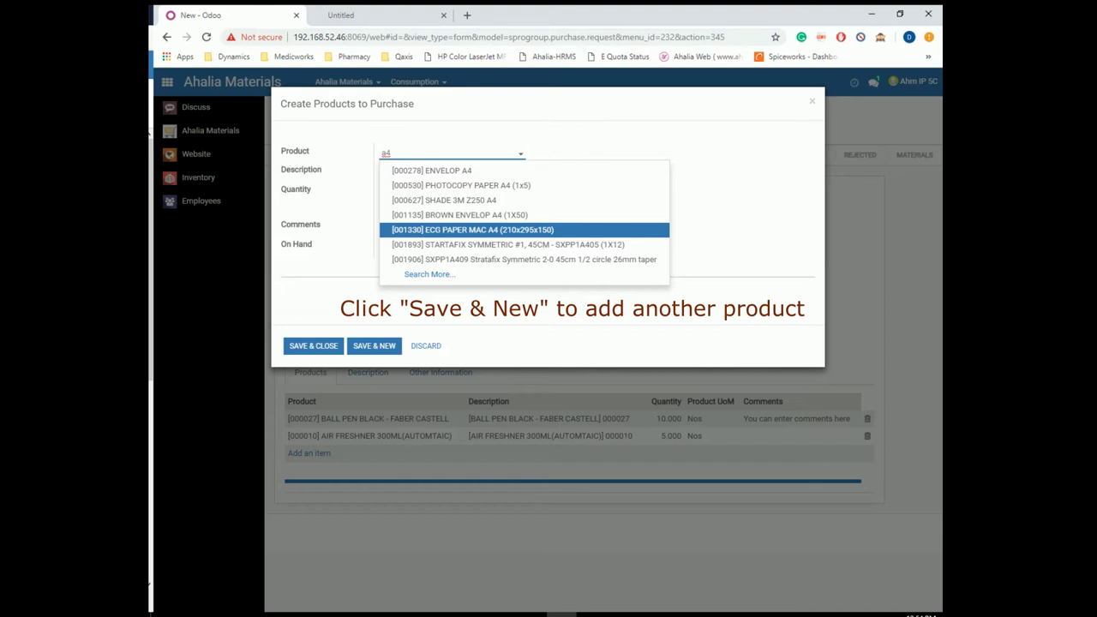
key(Return)
key(Tab)
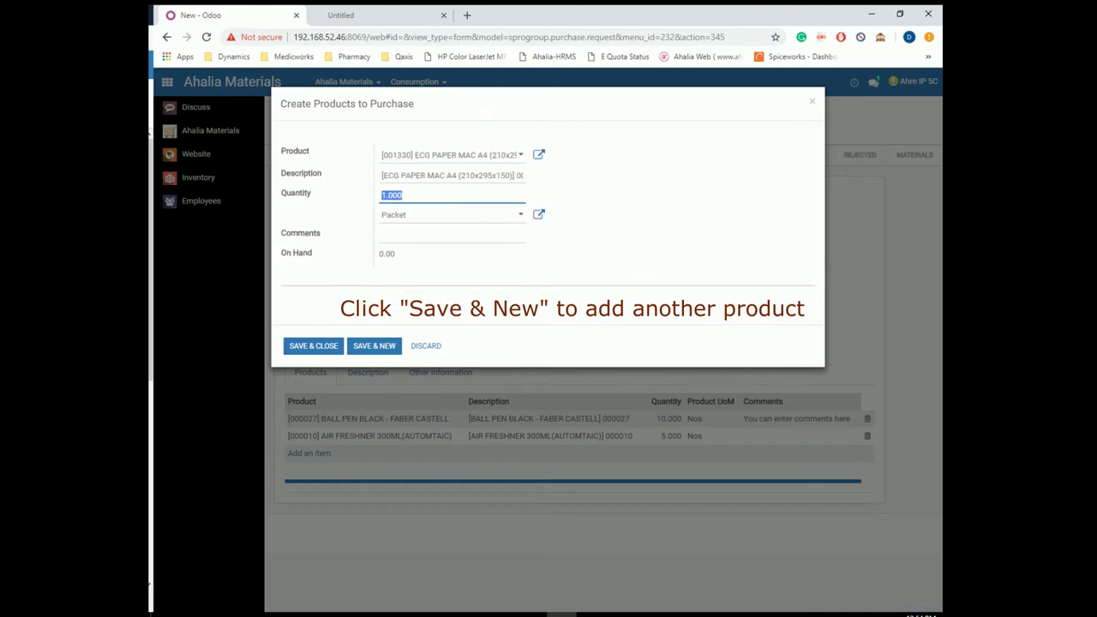
text(5)
click(374, 347)
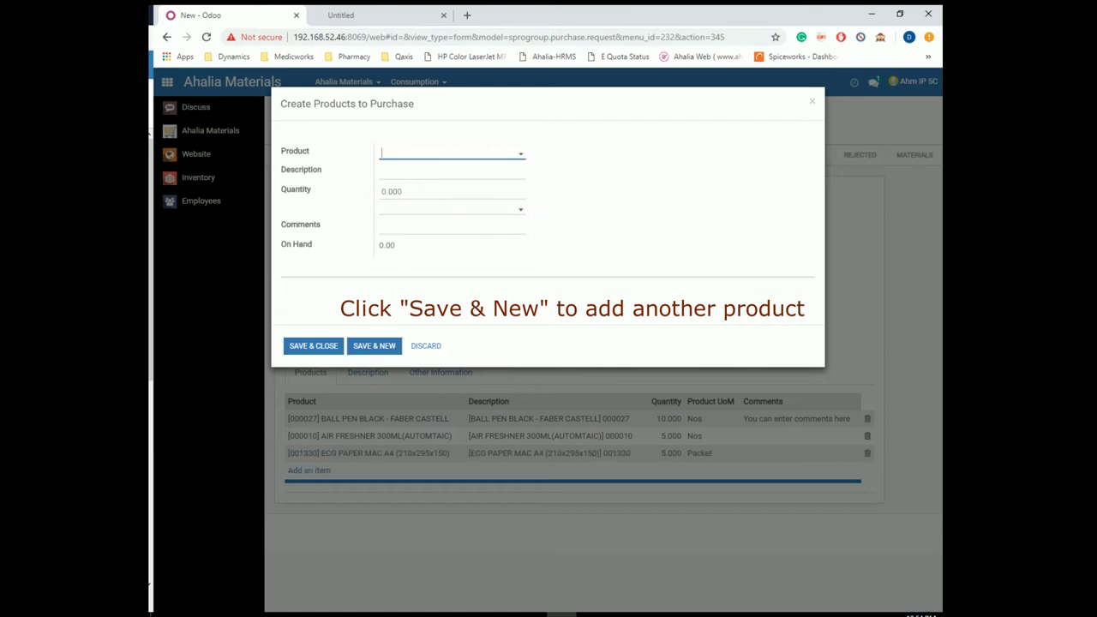
- Find [001203] CD-R by "cd", add it with quantity 5 as the last product line, and save the purchase request
text(cd)
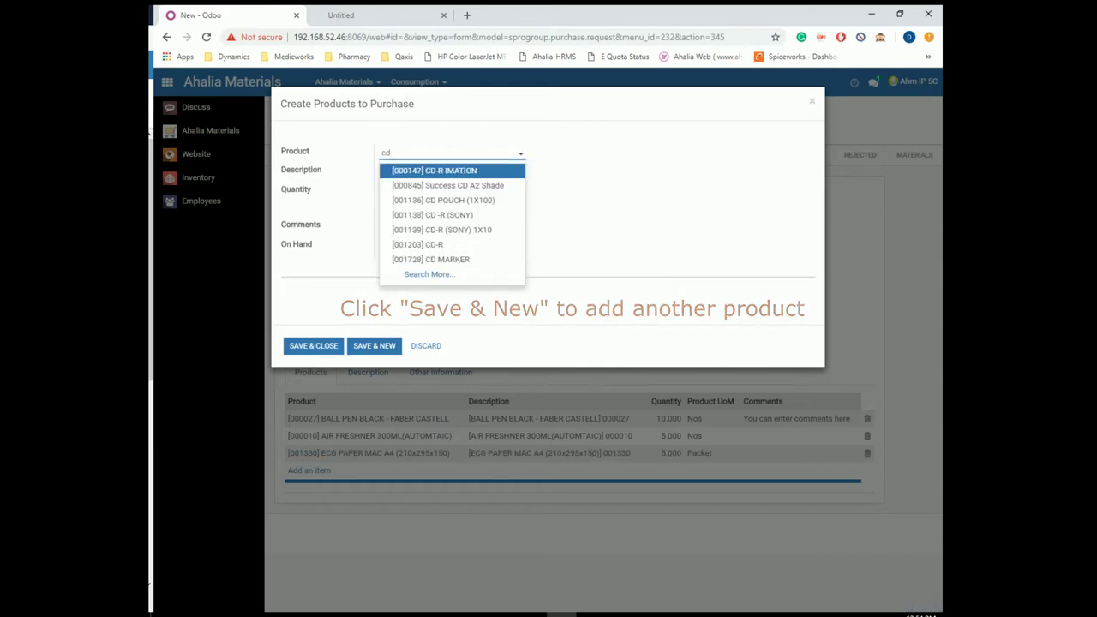
key(Down)
key(Down)
key(Down)
key(Down)
key(Down)
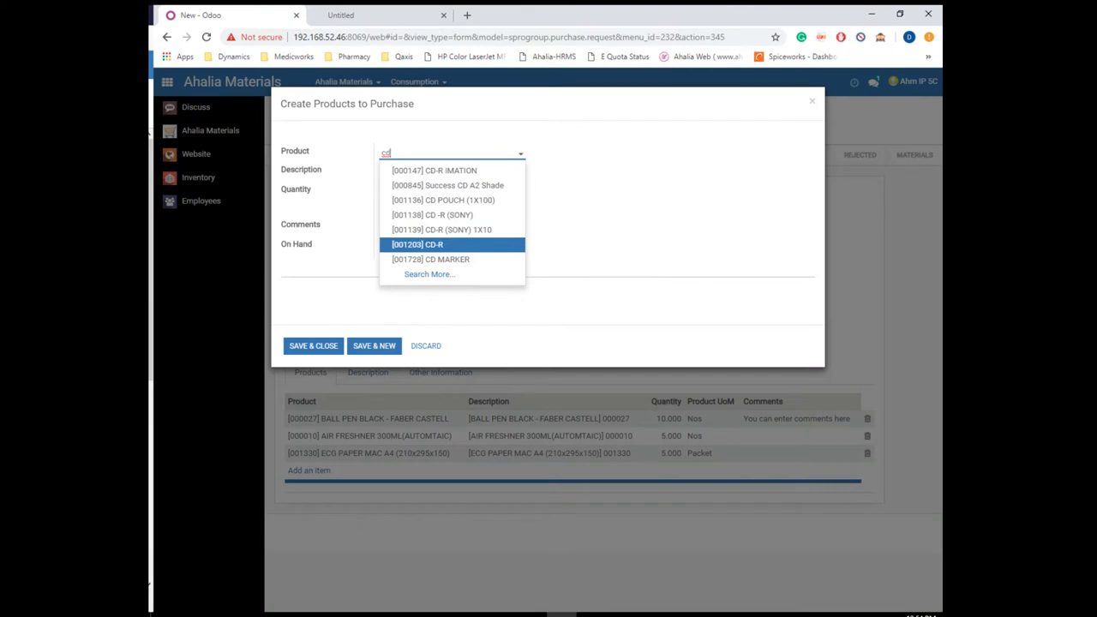
key(Return)
key(Tab)
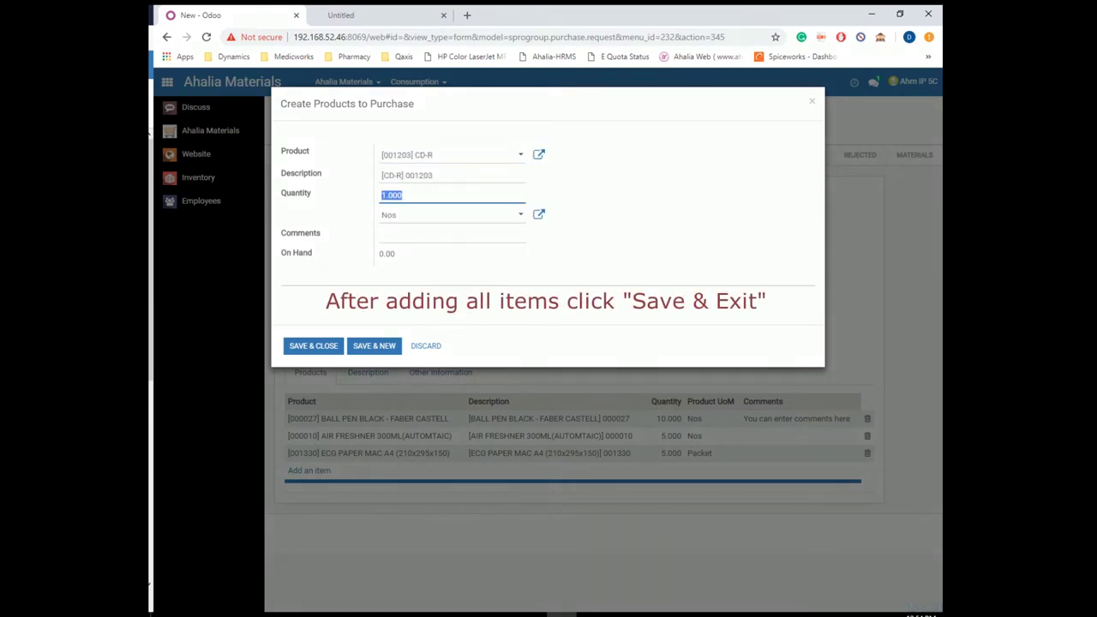
text(5)
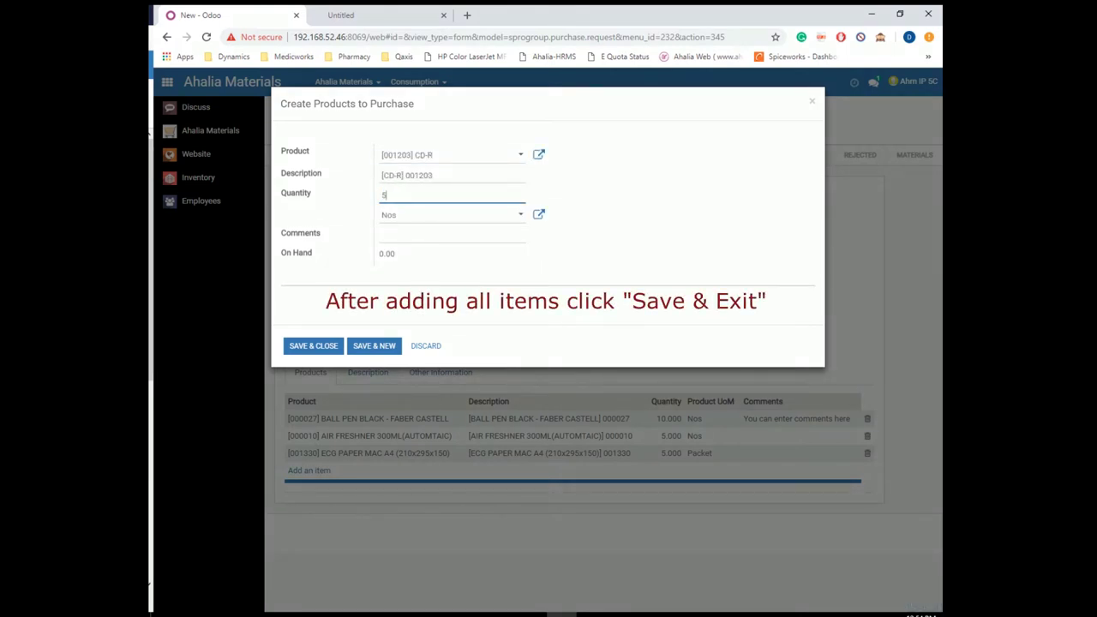
click(313, 346)
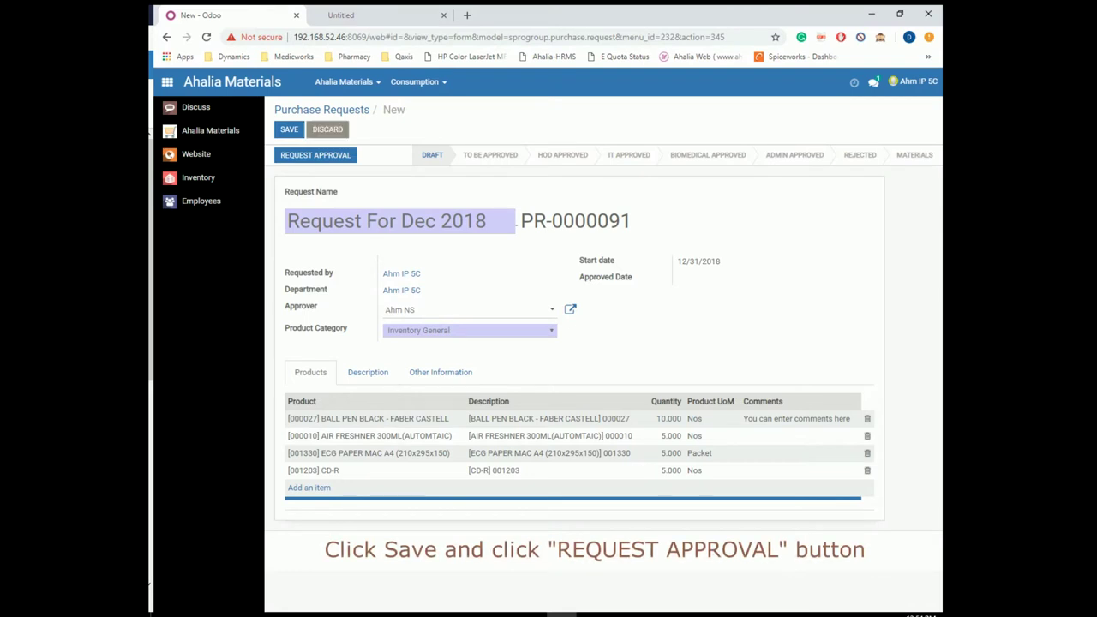
click(288, 129)
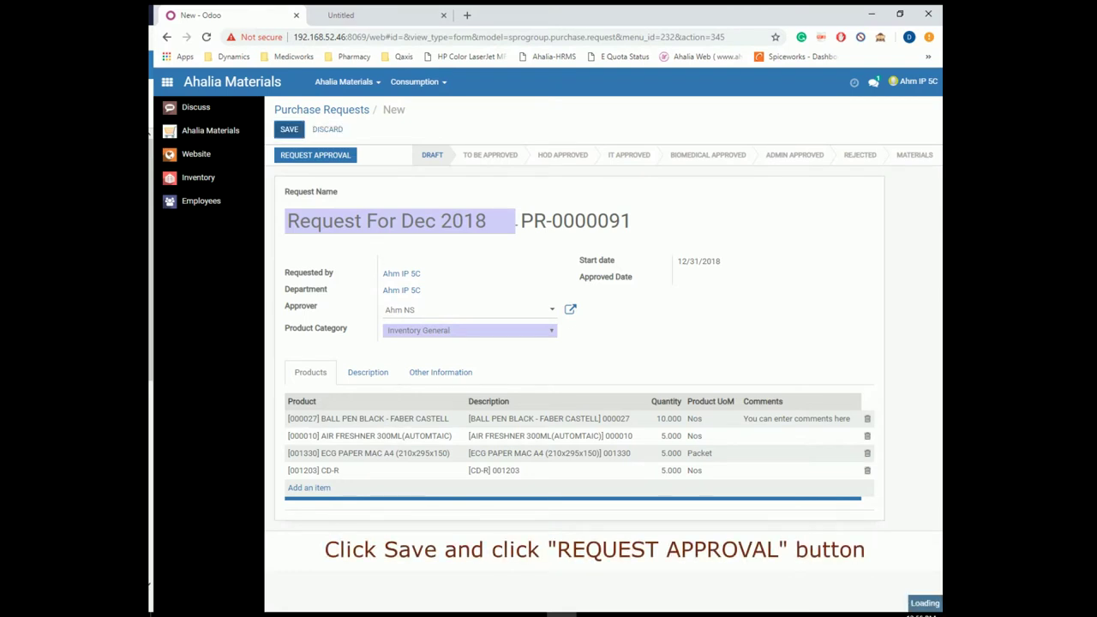
- Start a log note on the saved purchase request reading "Notes can be updated here. Also attachments"
scroll(600, 386, down, 2)
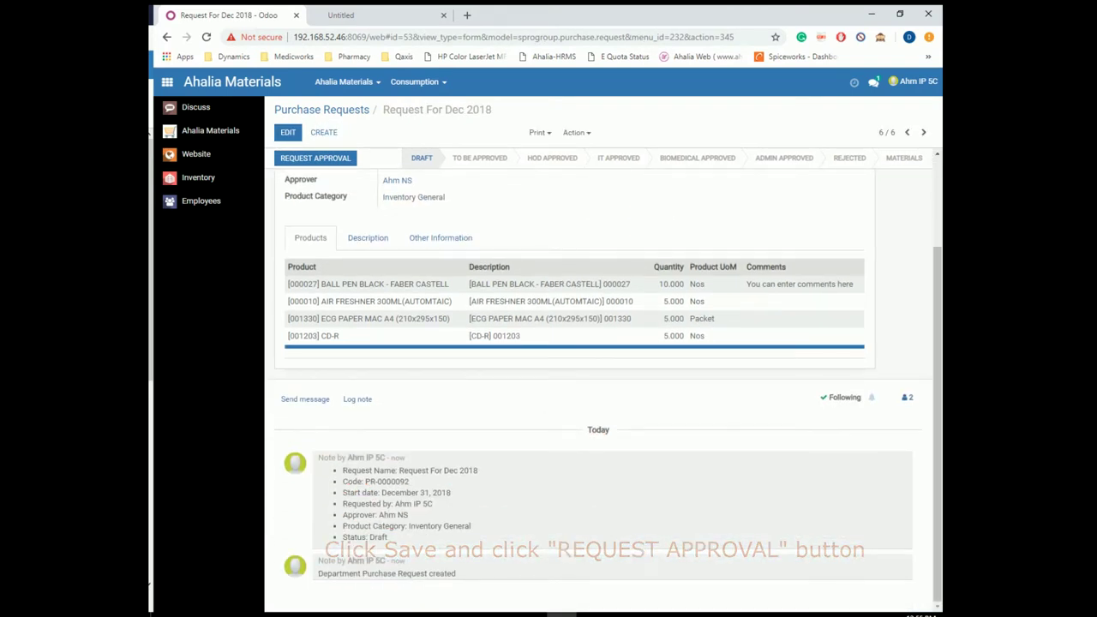
click(357, 400)
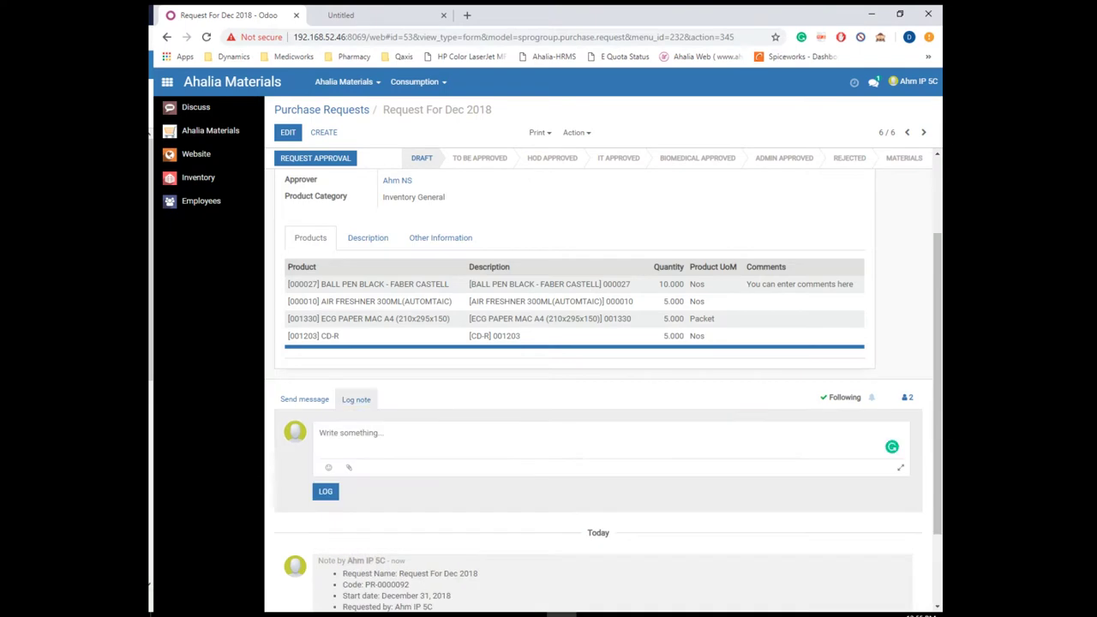
text(Note)
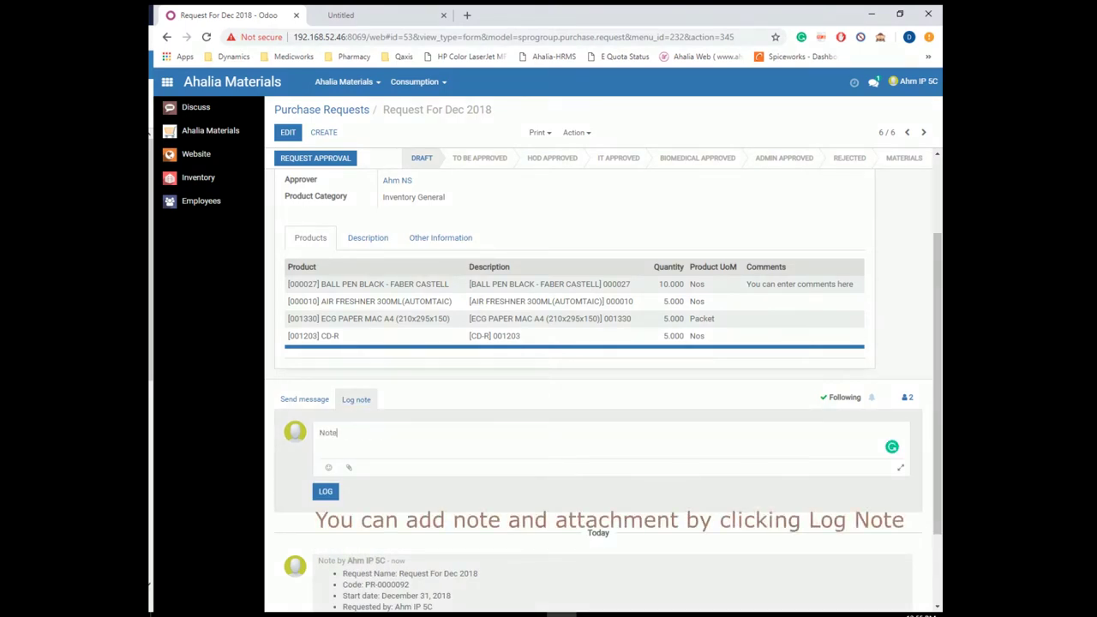
text(s can be update here)
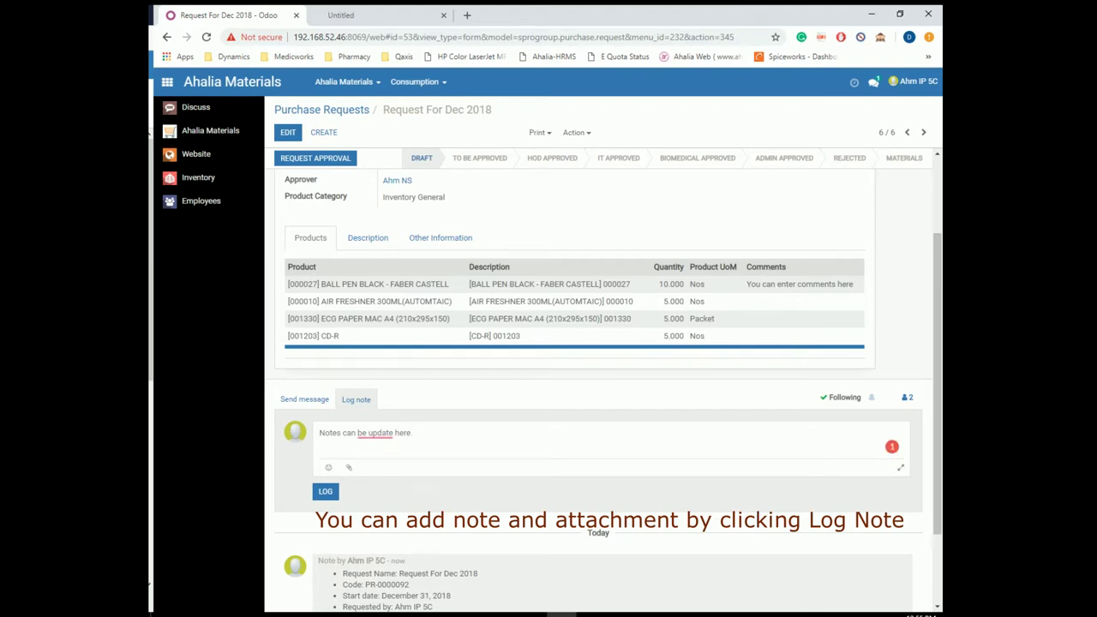
mouse_move(375, 433)
click(388, 468)
text(Also attachments)
- Attach the Purchase Indent Workflow file from the attach folder to the note and log it
click(349, 467)
click(323, 90)
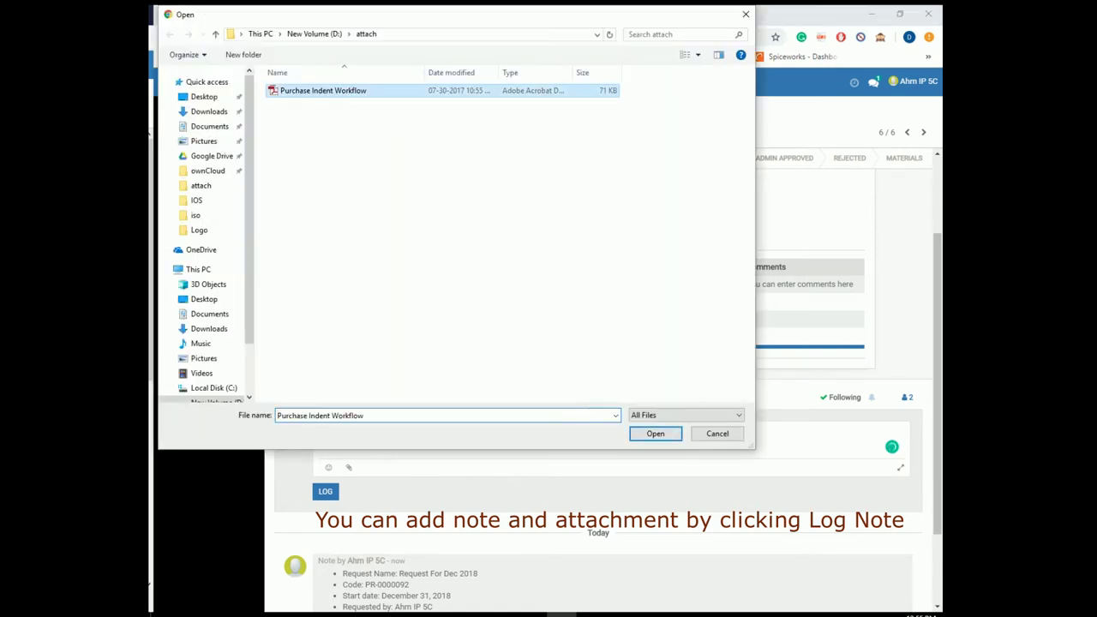
click(654, 433)
click(324, 582)
scroll(600, 385, down, 1)
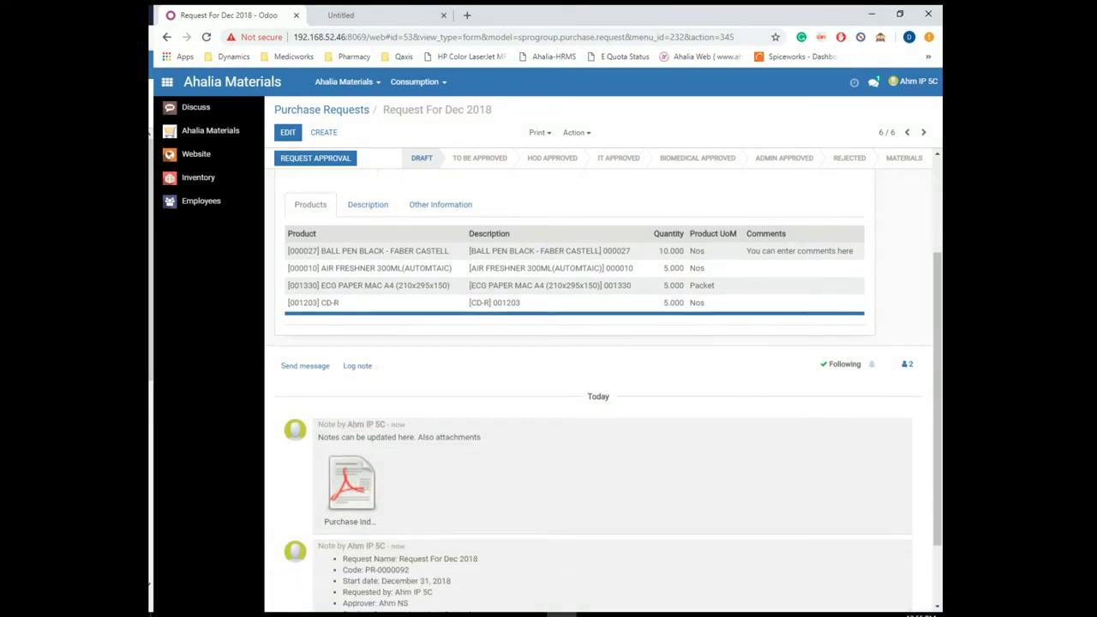
- Preview the PDF attached to the logged note, look through its workflow diagram, and close the preview
scroll(352, 445, up, 3)
scroll(351, 446, down, 3)
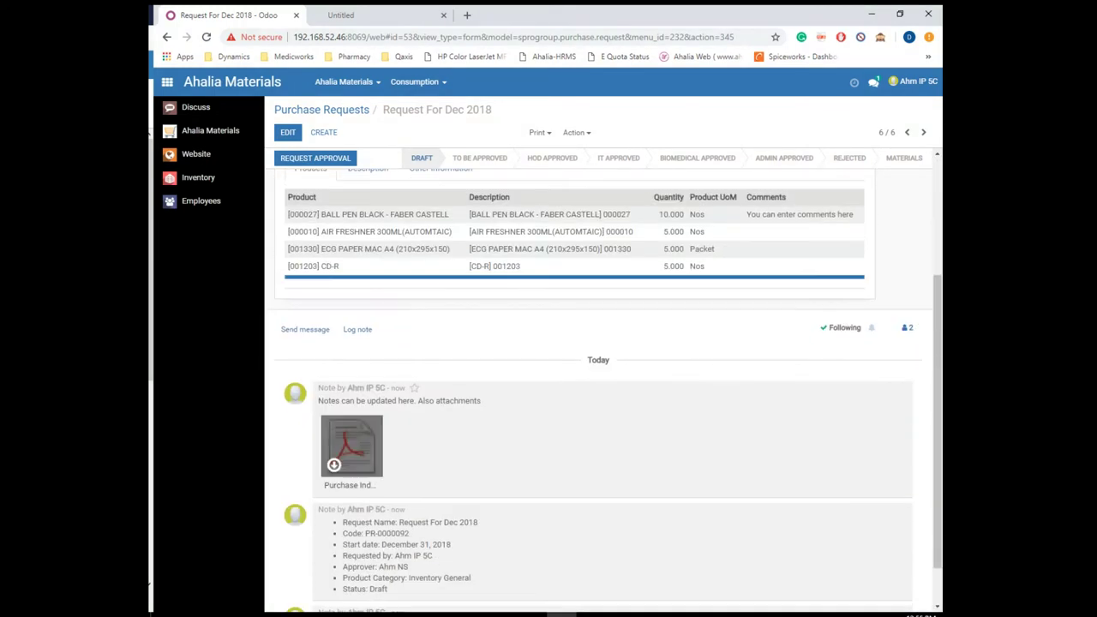
click(351, 445)
scroll(539, 360, down, 3)
scroll(539, 360, up, 3)
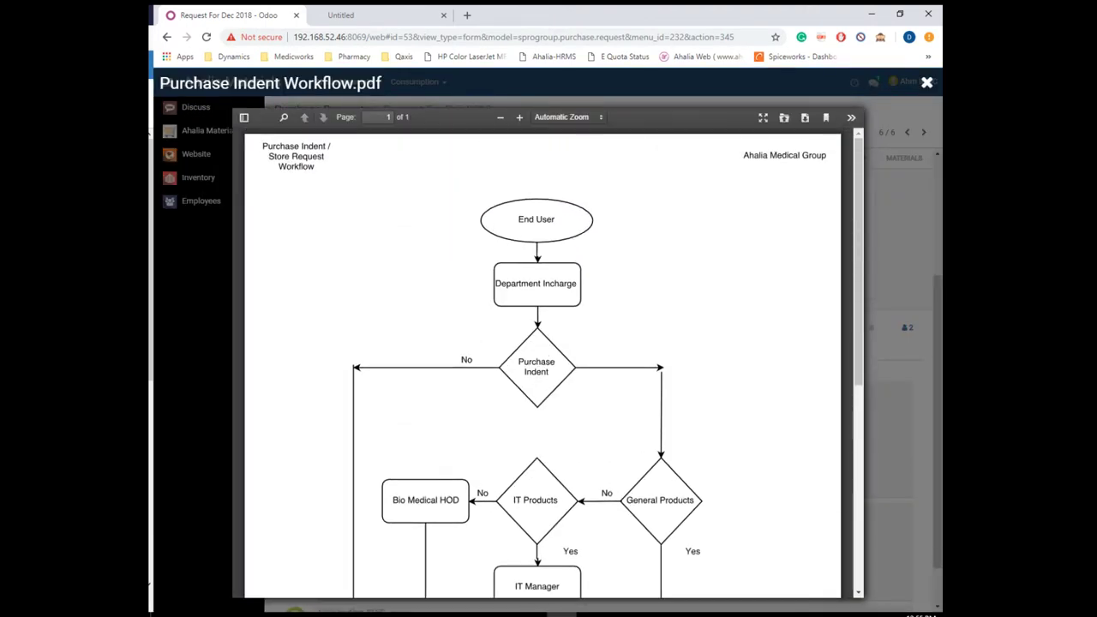
key(Escape)
- Request approval for the Request For Dec 2018 purchase request and return to the purchase requests list
scroll(486, 216, up, 2)
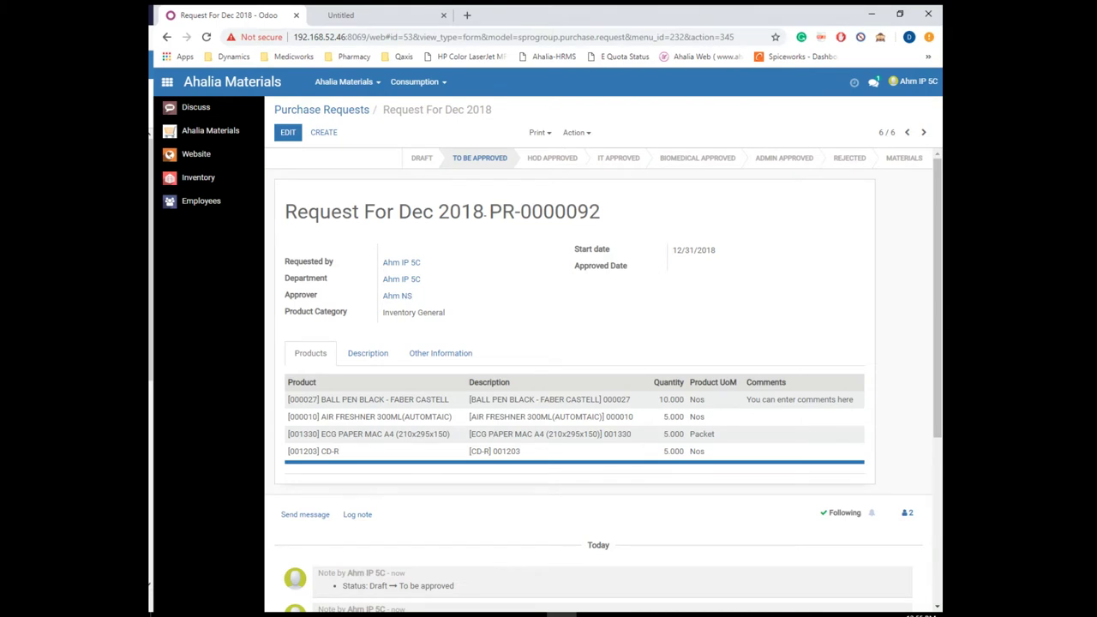
click(322, 109)
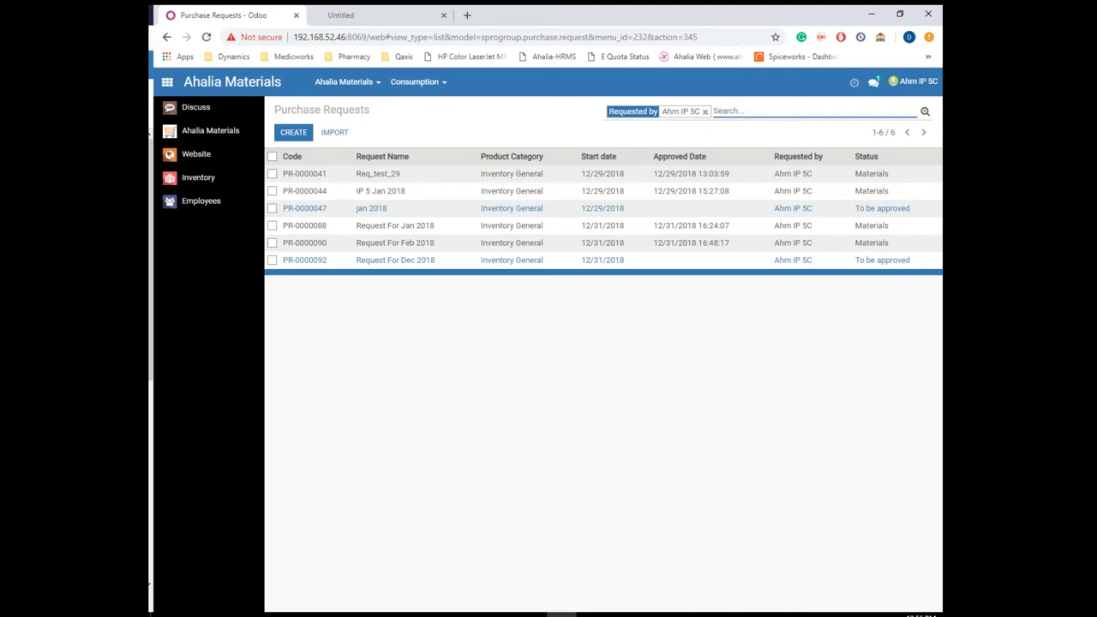
- Refresh the purchase requests list and reopen Request For Dec 2018 to check its approval stage and history
click(207, 37)
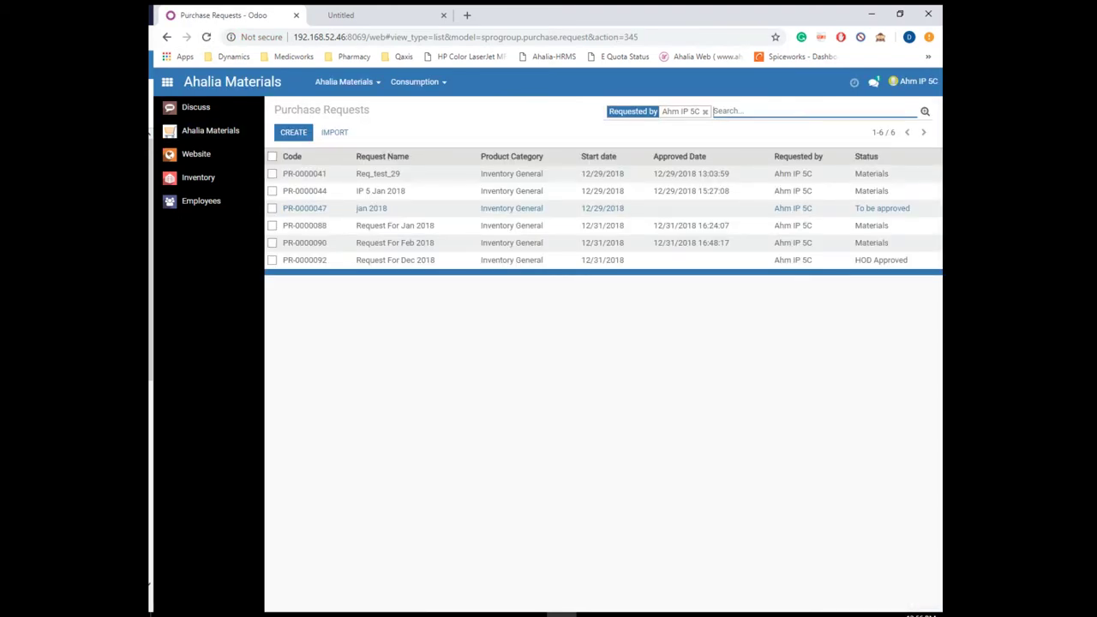
click(395, 259)
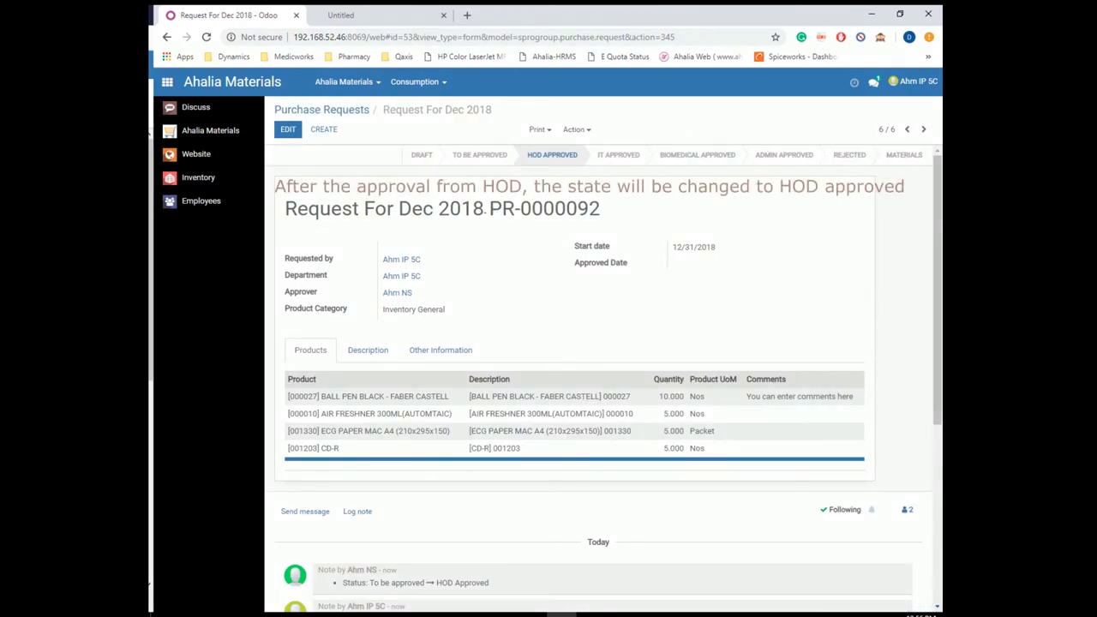
scroll(440, 351, down, 5)
scroll(440, 351, up, 5)
scroll(546, 377, down, 5)
scroll(546, 377, up, 5)
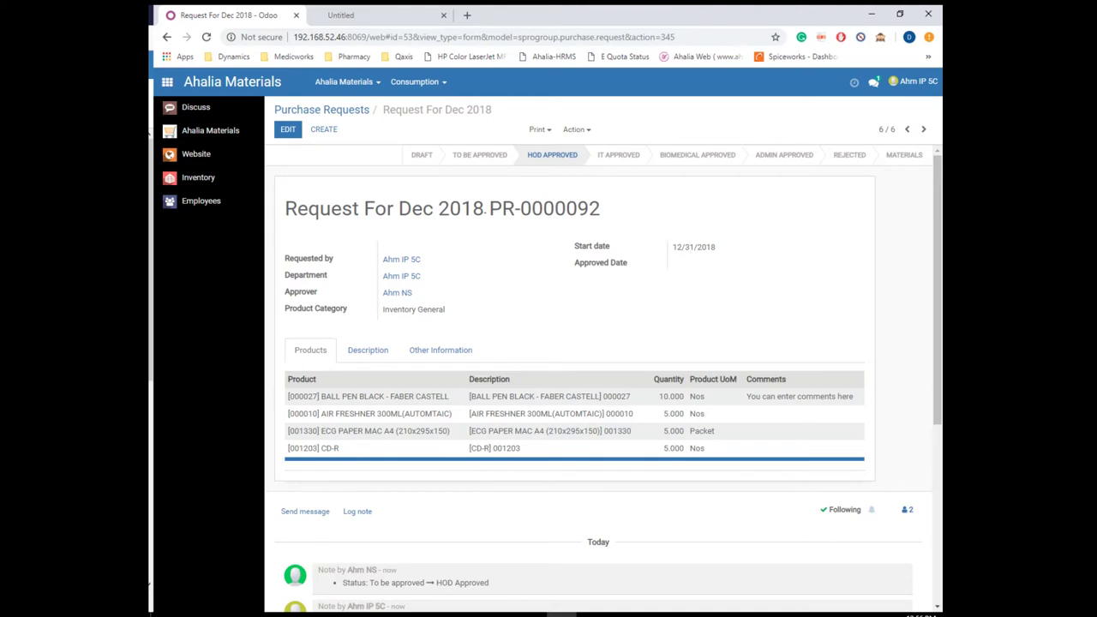
- Reload the purchase requests list, recheck the approval stage of Request For Dec 2018, and return to the list
click(322, 109)
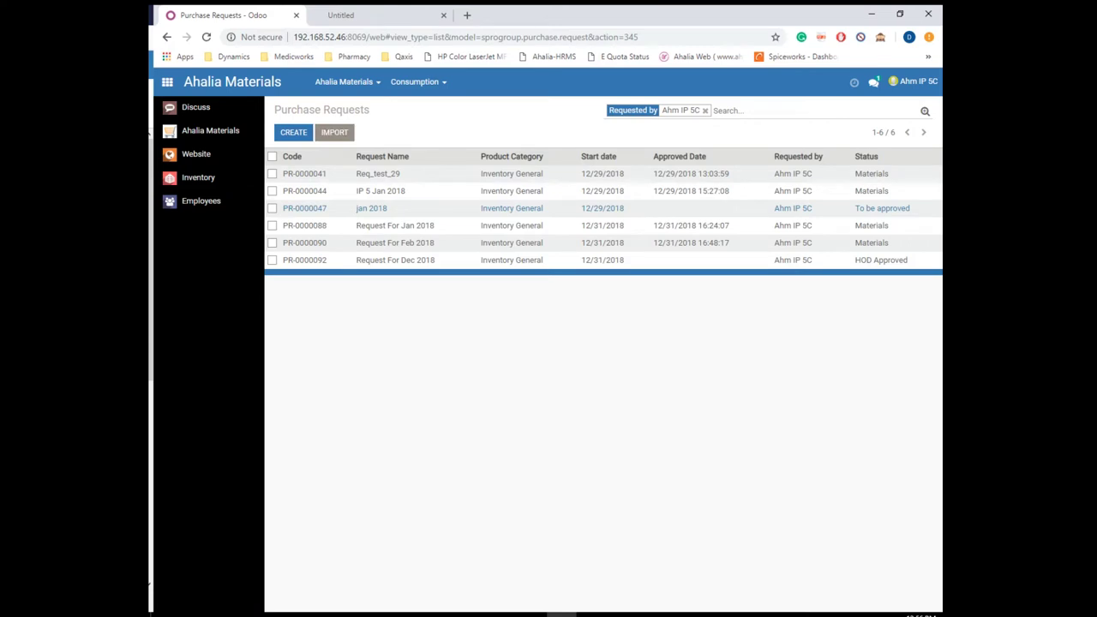
click(206, 37)
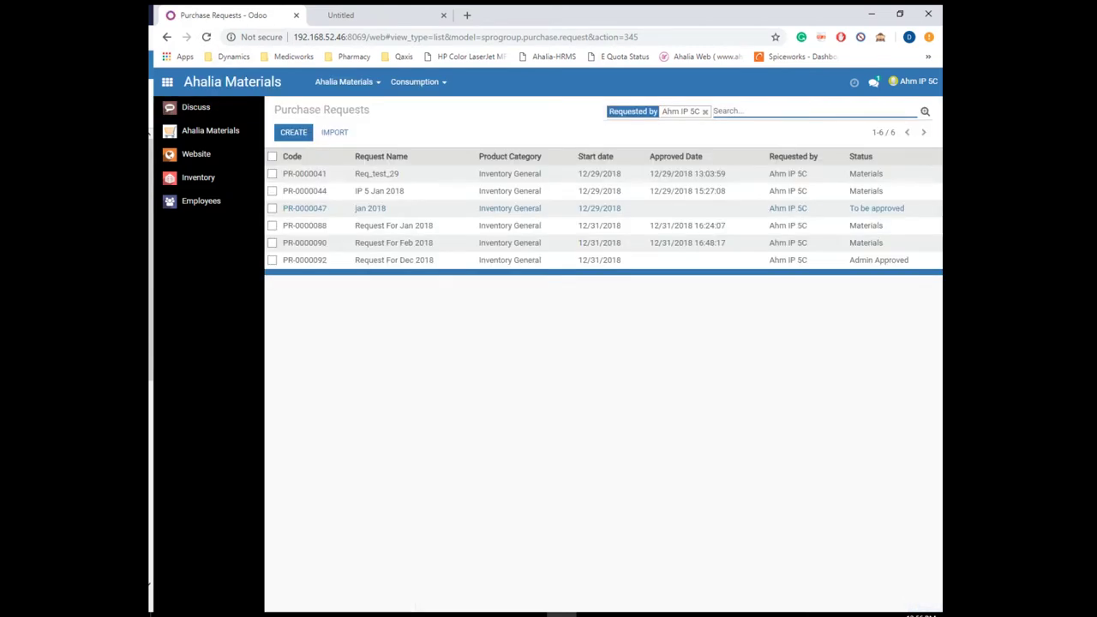
click(411, 261)
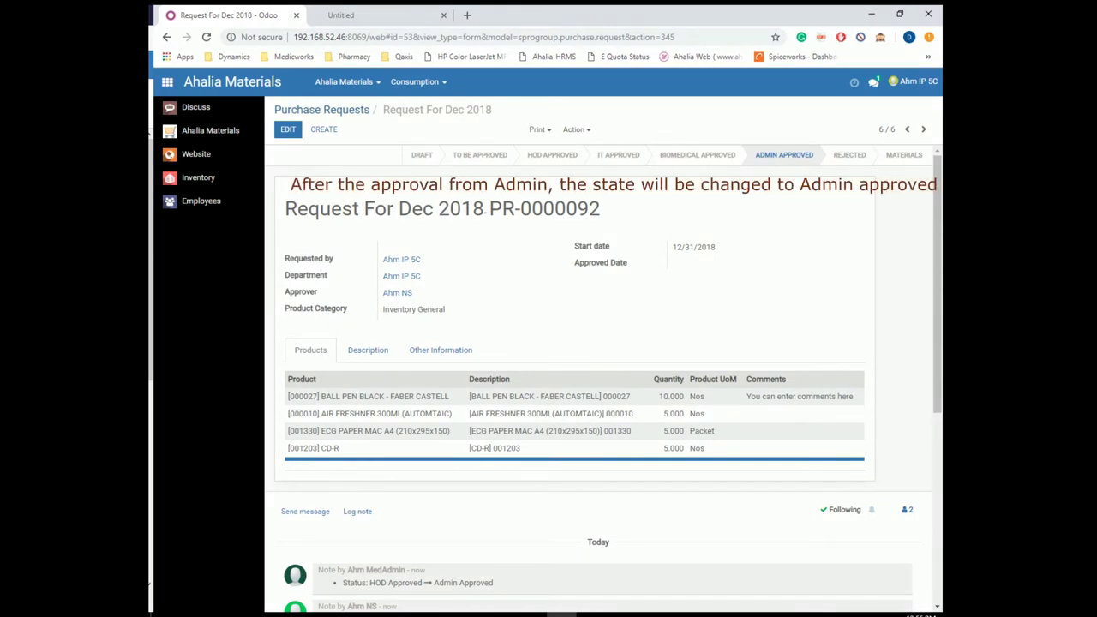
click(322, 110)
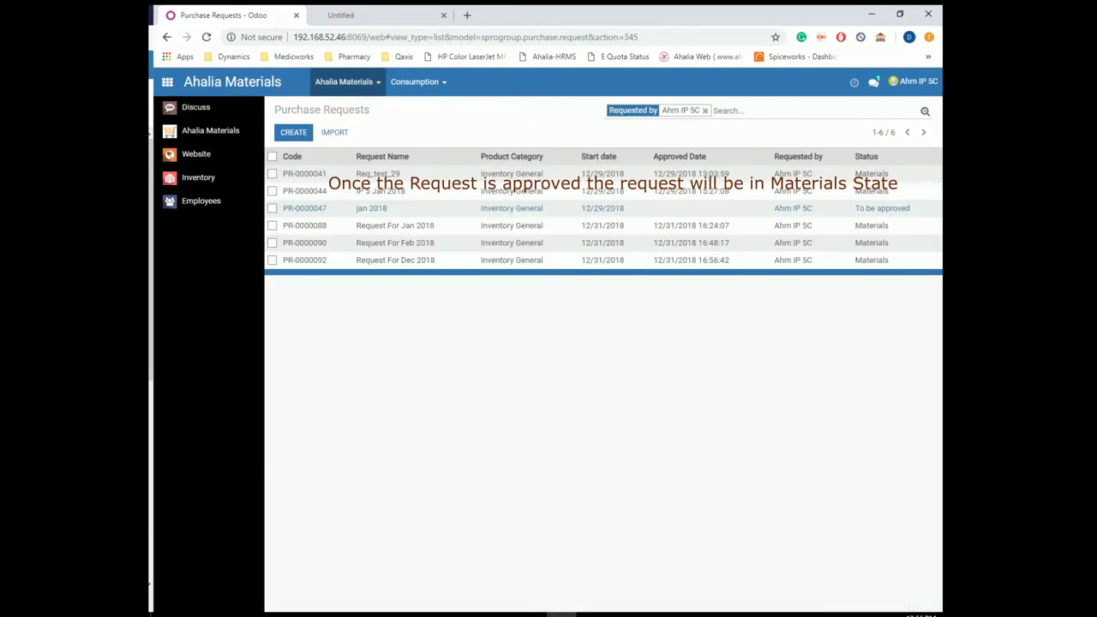
- Open the weekly store requests and start a new one, ready for its request name
click(343, 81)
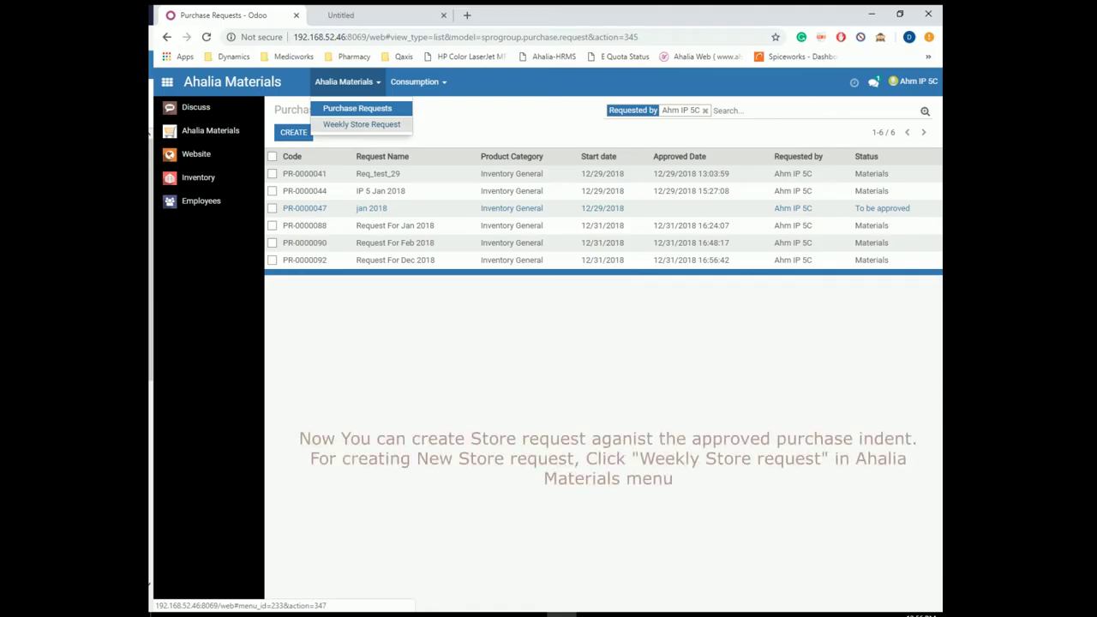
click(352, 123)
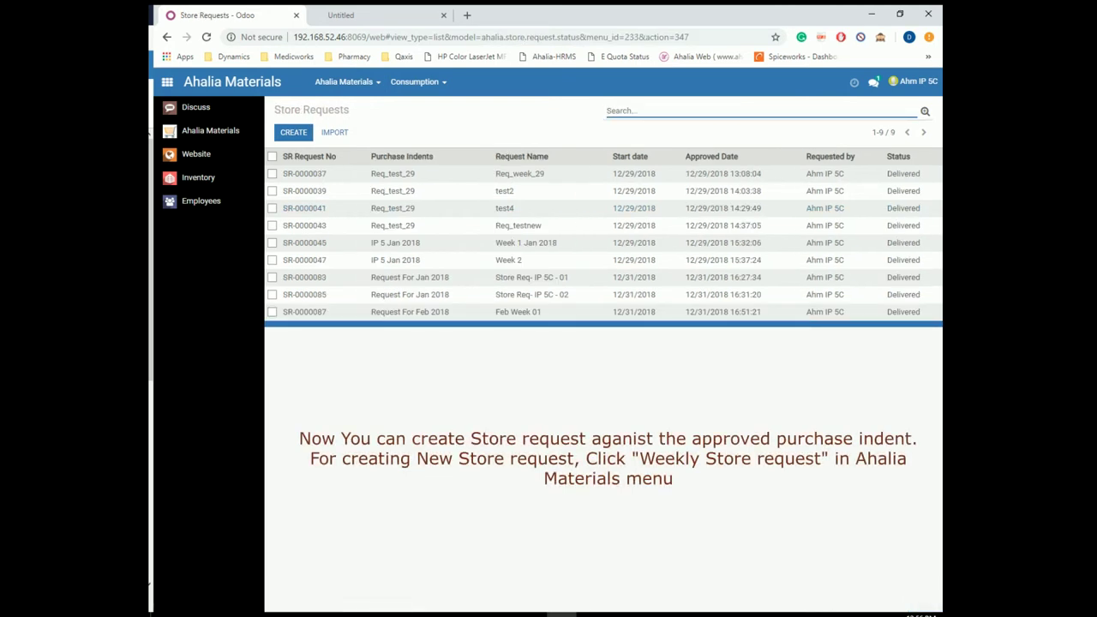
click(293, 132)
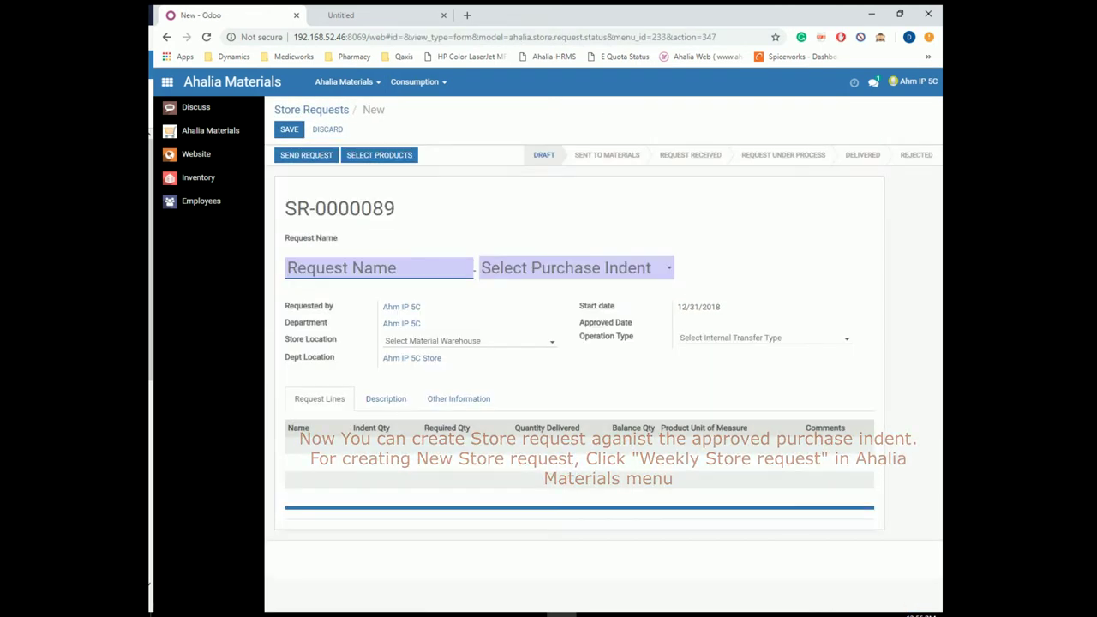
click(379, 268)
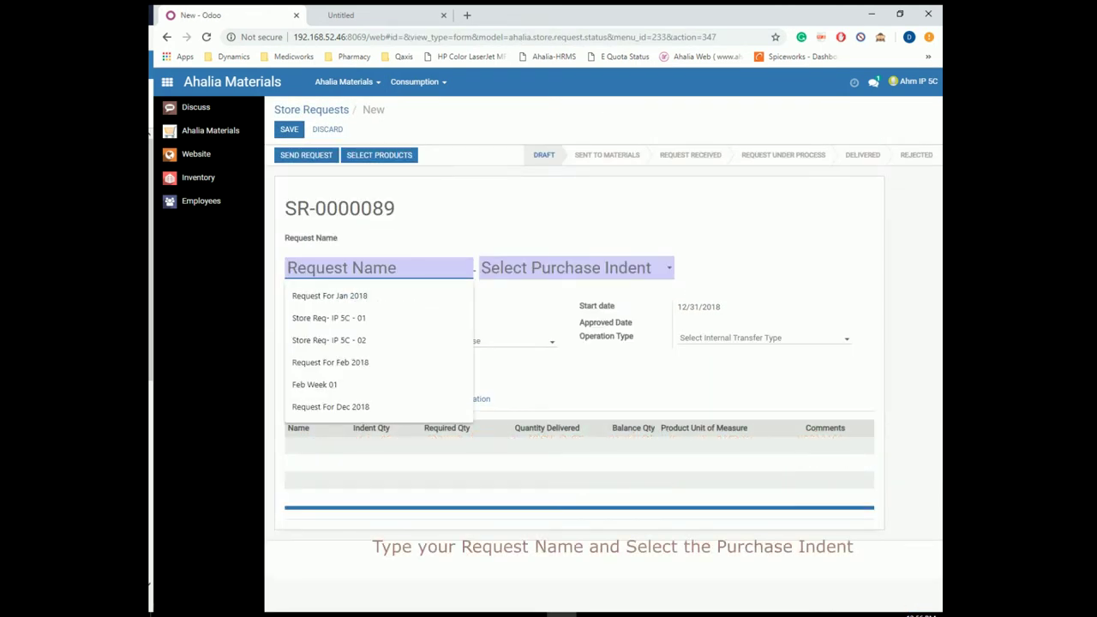
text(Request)
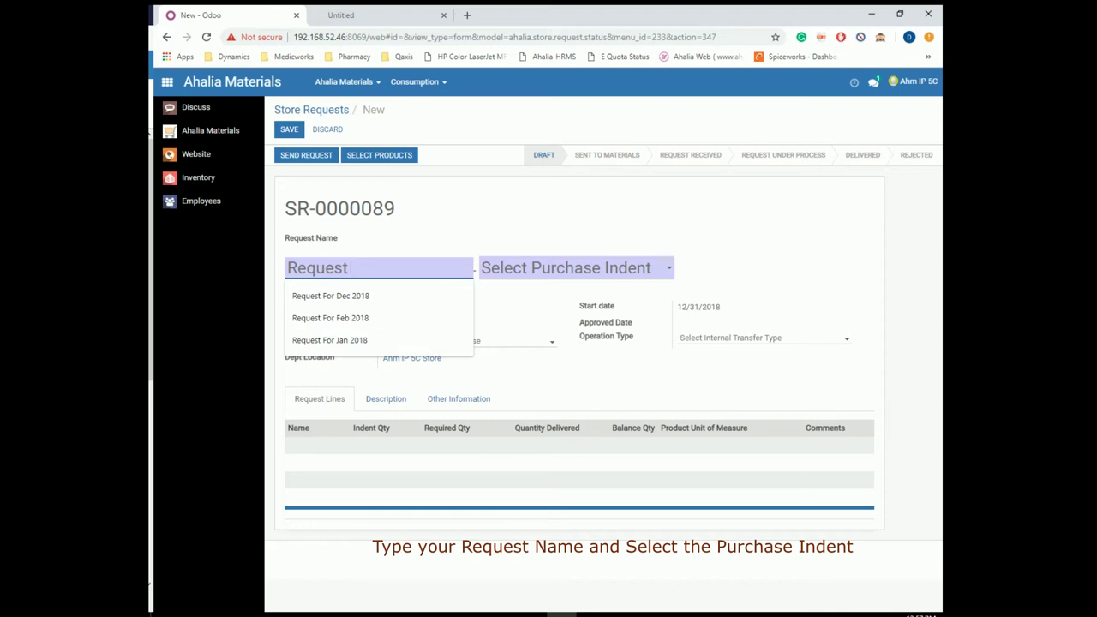
text(for WEEK)
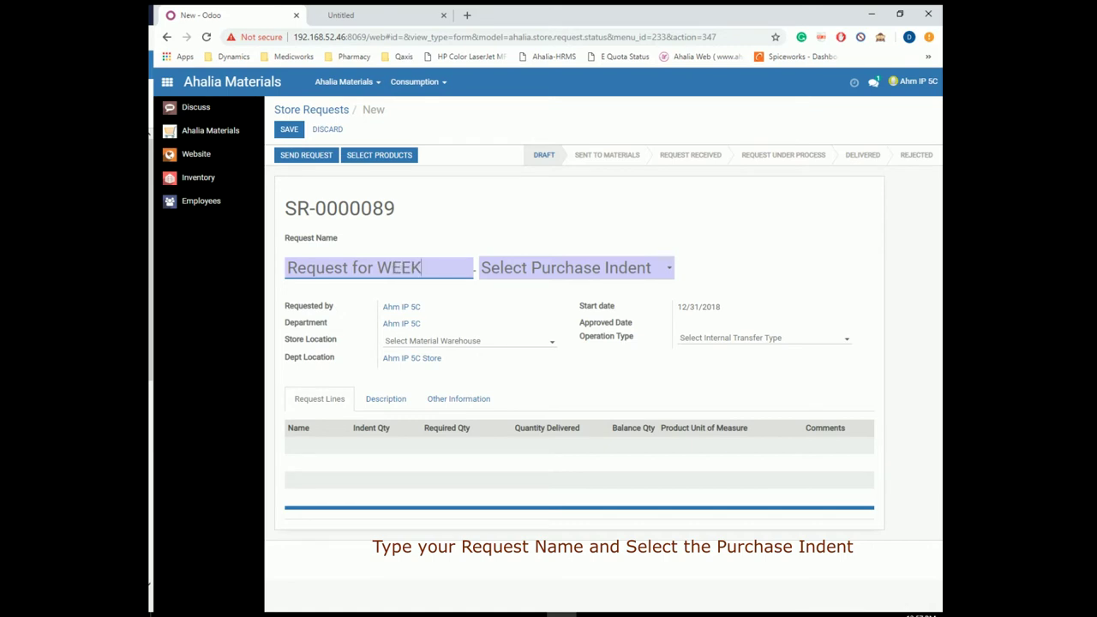
text( - 01)
key(BackSpace)
key(BackSpace)
key(BackSpace)
key(BackSpace)
key(BackSpace)
key(BackSpace)
key(BackSpace)
key(BackSpace)
key(BackSpace)
key(BackSpace)
key(BackSpace)
key(BackSpace)
key(BackSpace)
key(BackSpace)
key(BackSpace)
key(BackSpace)
key(BackSpace)
key(BackSpace)
key(BackSpace)
key(BackSpace)
- Name the new store request "Request - Week 01 Dec"
text(Requ)
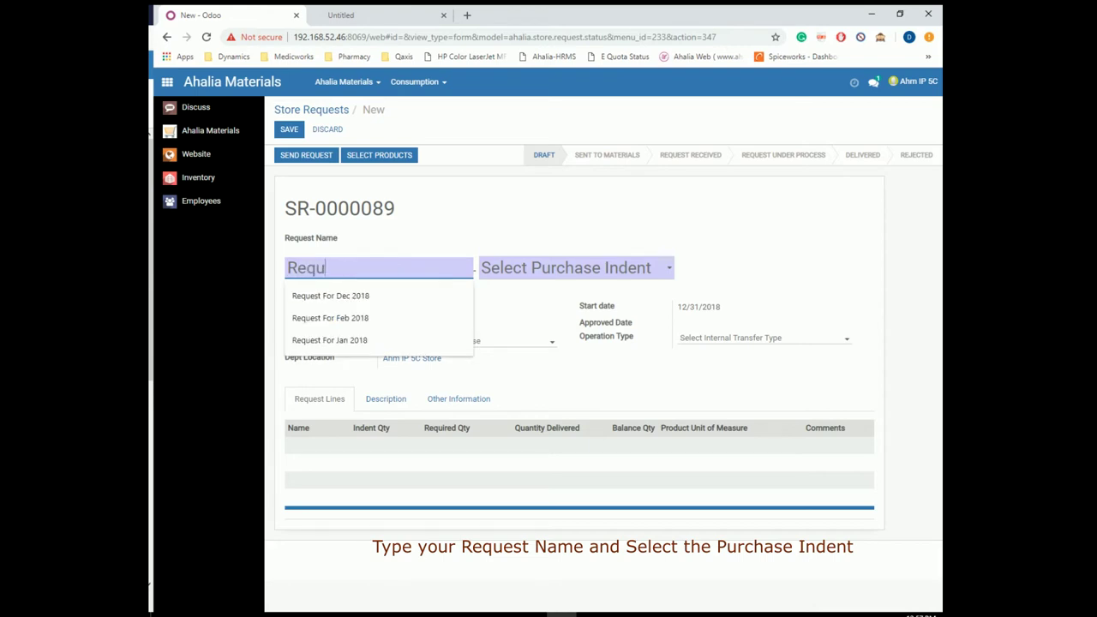
text(est - )
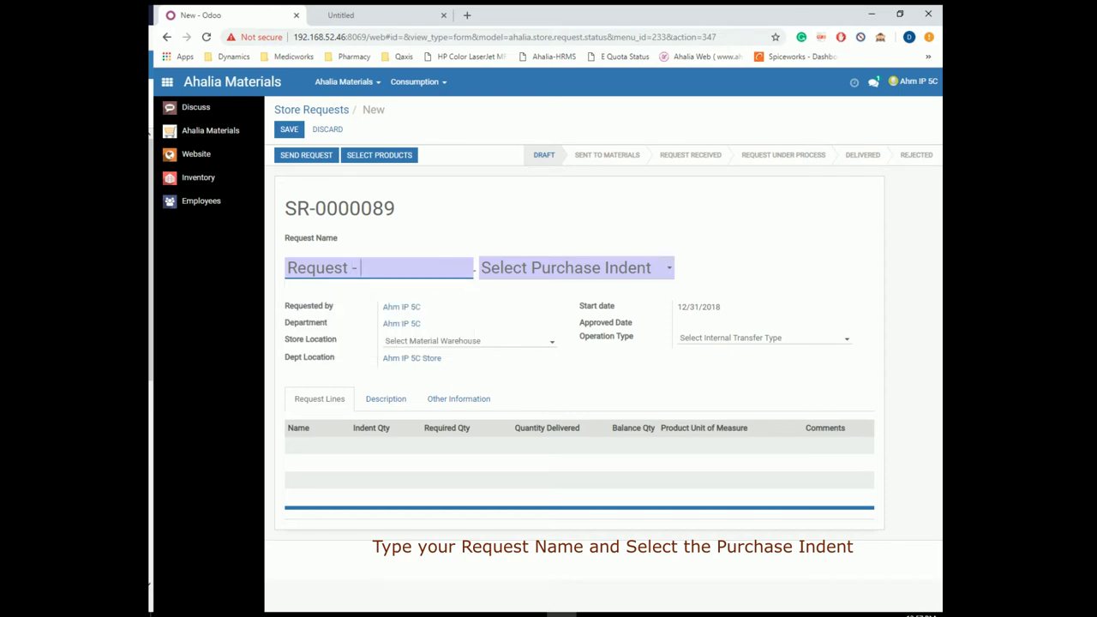
text(Week 01 Dec)
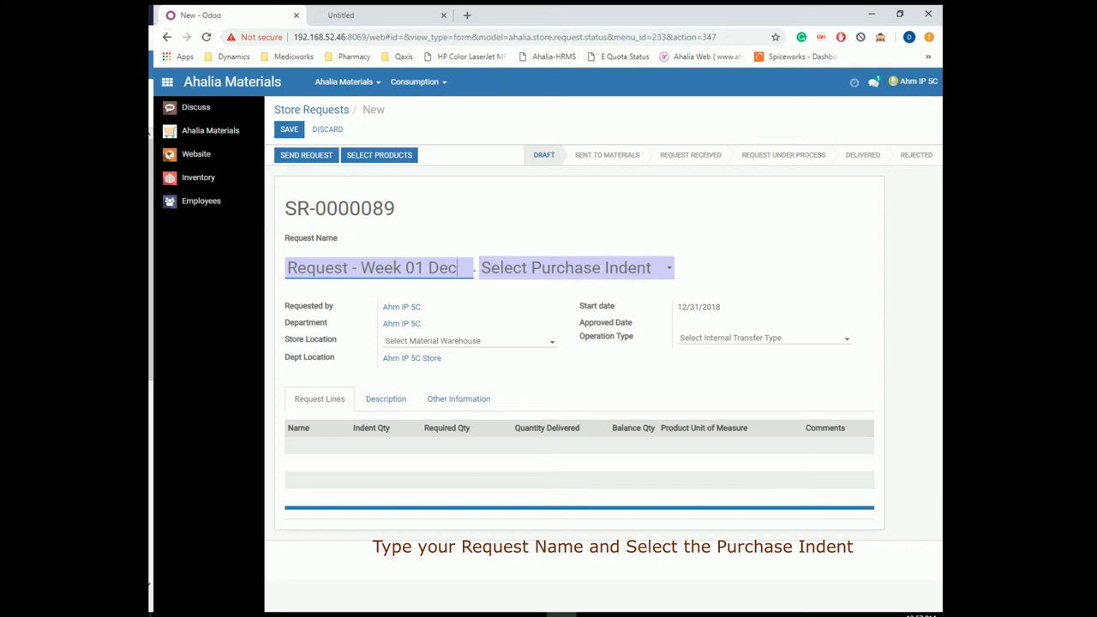
- Set the store request's purchase indent to Request For Dec 2018
click(575, 268)
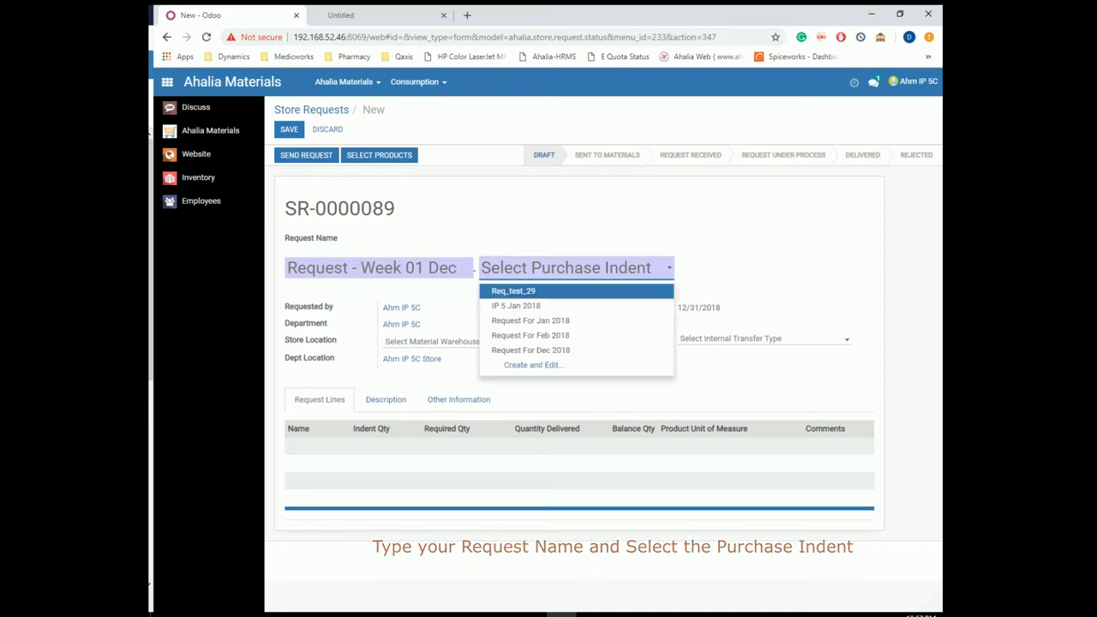
key(Down)
key(Down)
key(Down)
key(Down)
key(Down)
key(Up)
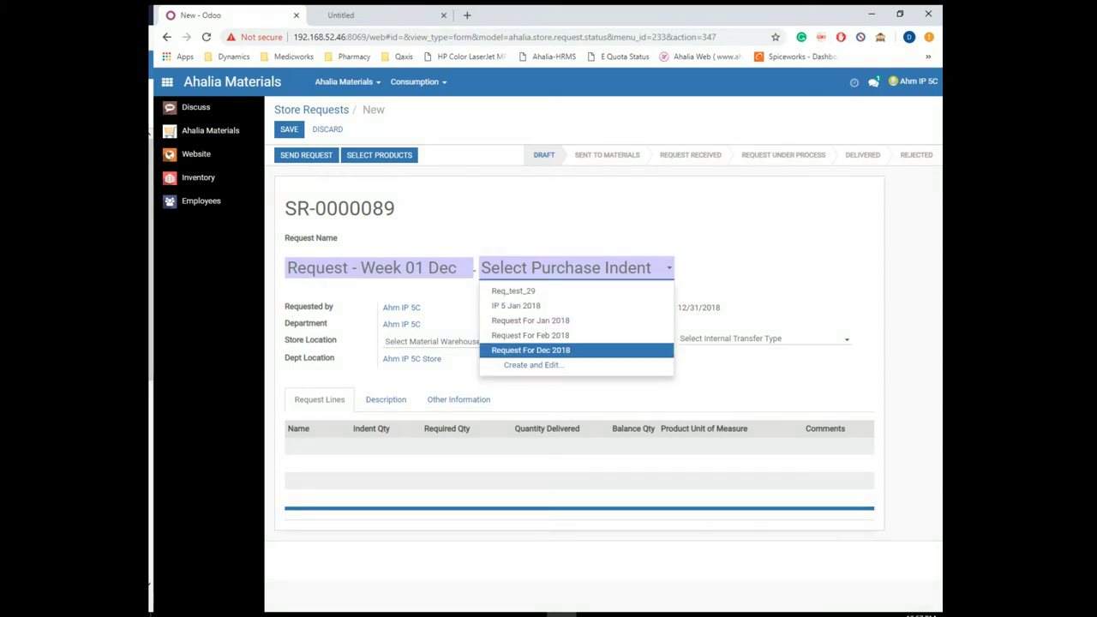
key(Return)
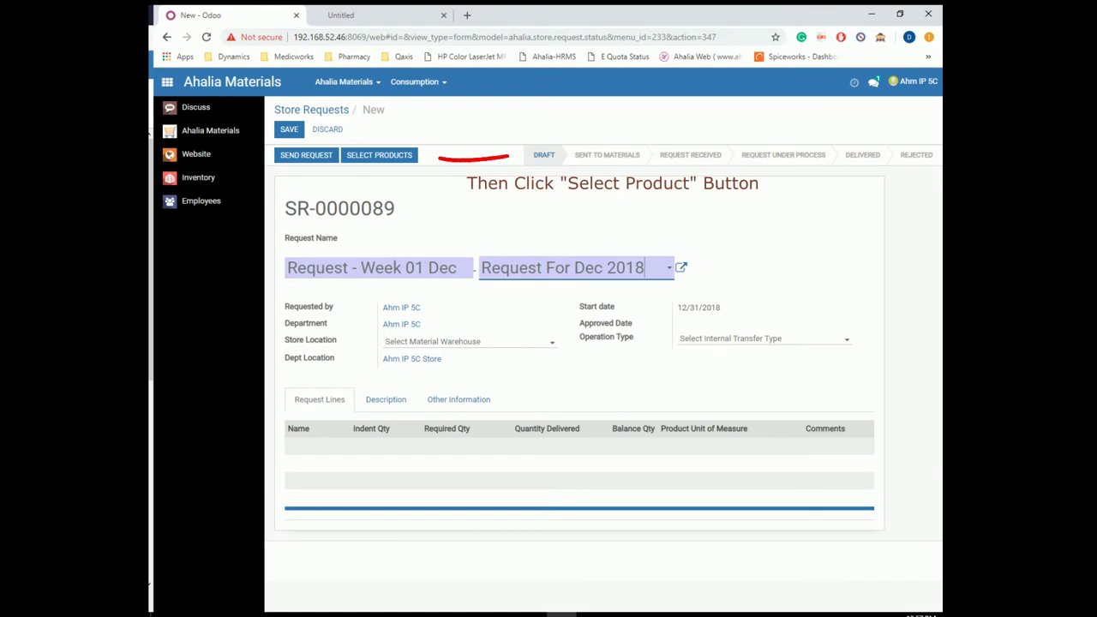
- Add the AIR FRESHNER 300ML(AUTOMTAIC), ECG PAPER MAC A4 and CD-R products from the purchase indent to the store request
click(379, 155)
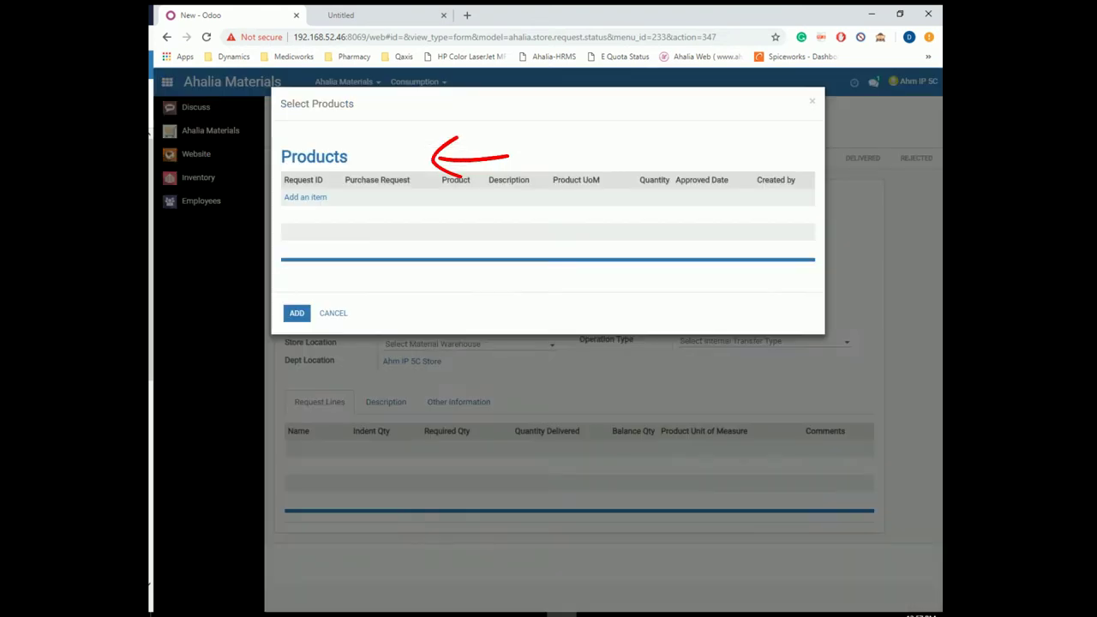
click(305, 197)
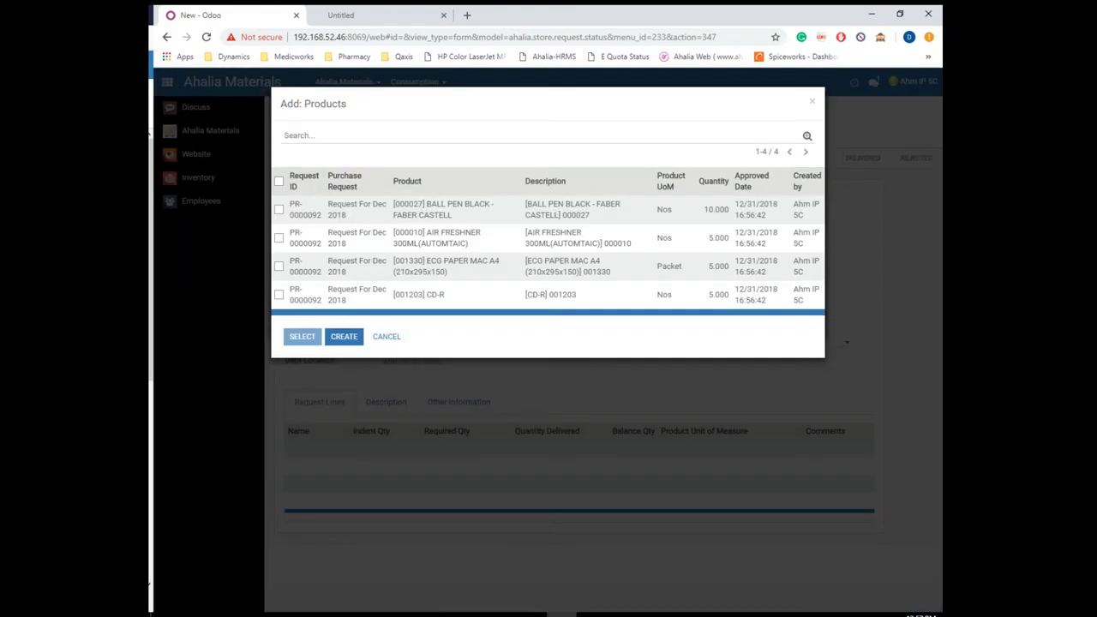
click(279, 181)
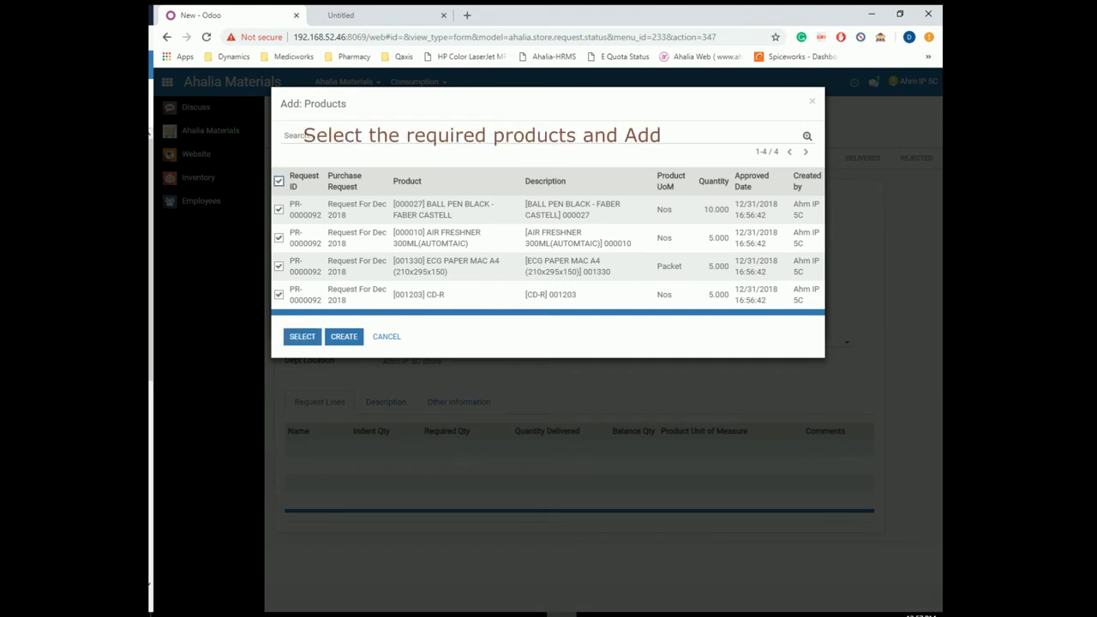
click(279, 181)
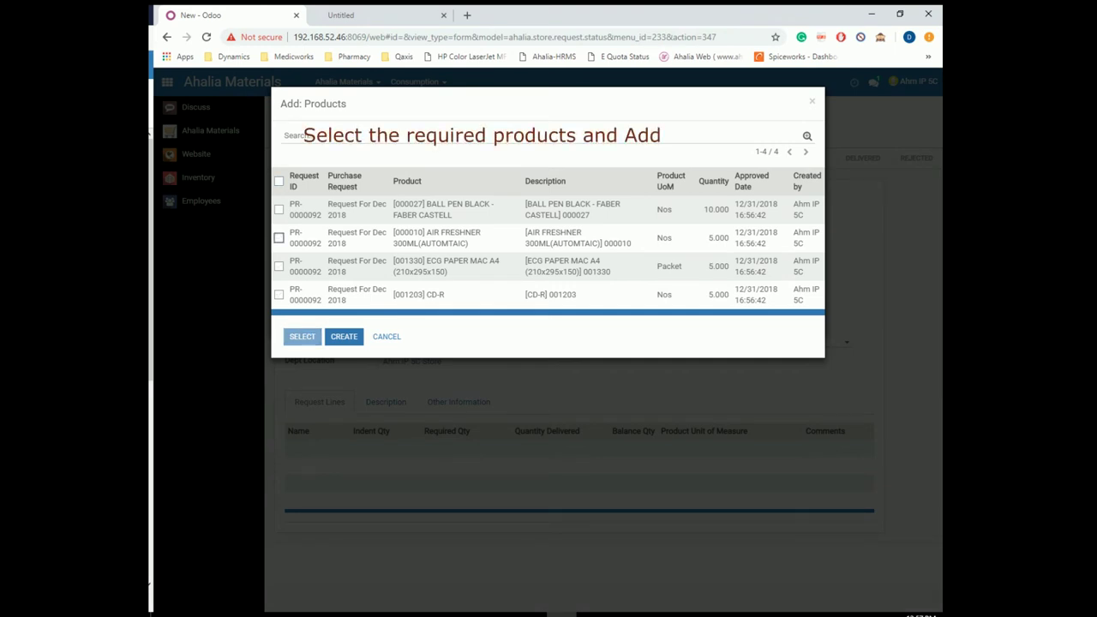
click(278, 238)
click(279, 267)
click(279, 295)
click(302, 336)
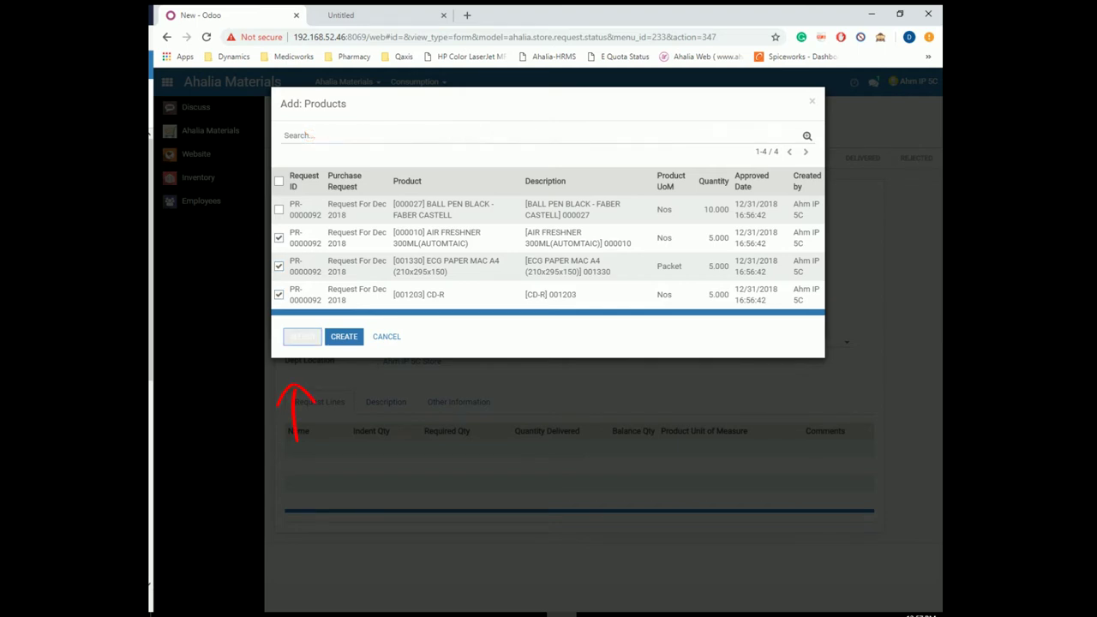
click(296, 357)
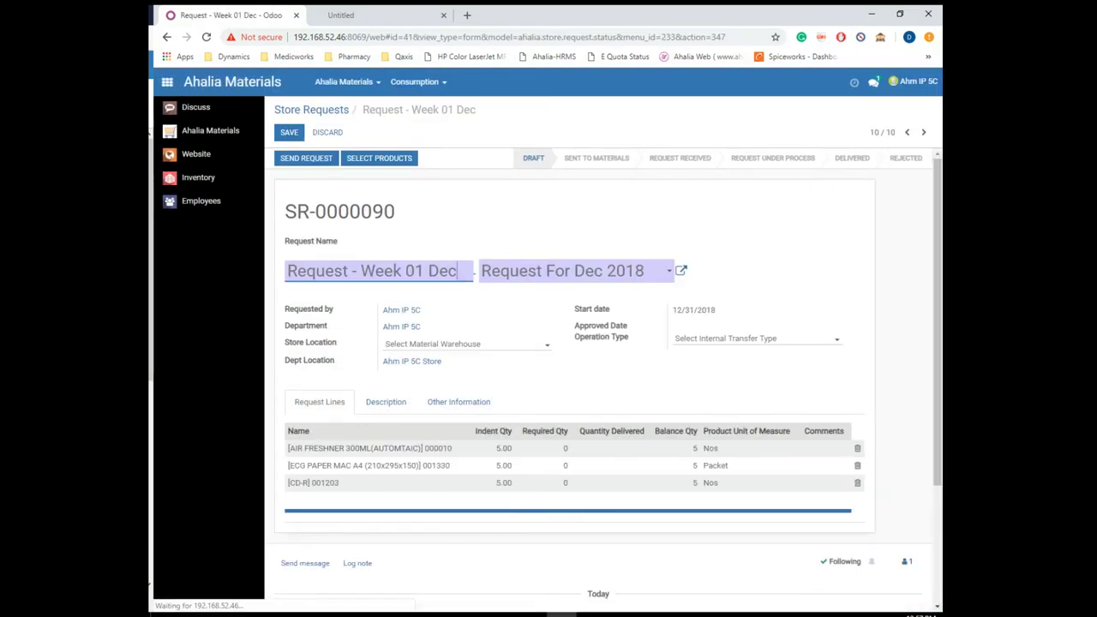
- Set the required quantities to 3 for AIR FRESHNER 300ML(AUTOMTAIC), 2 for ECG PAPER MAC A4 and 2 for CD-R
click(548, 448)
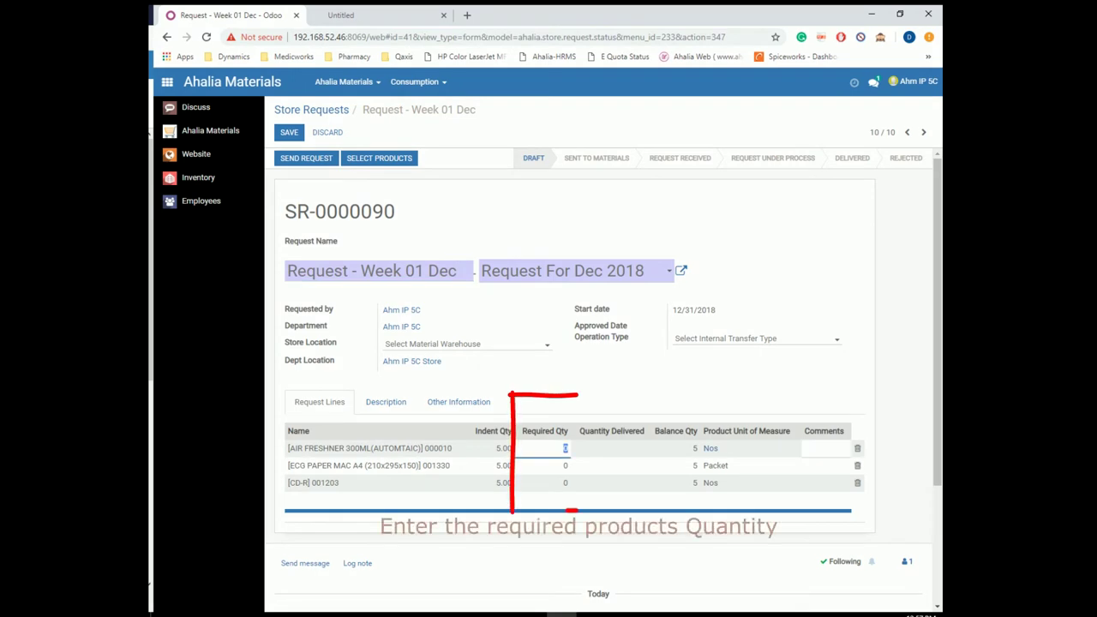
text(3)
key(Tab)
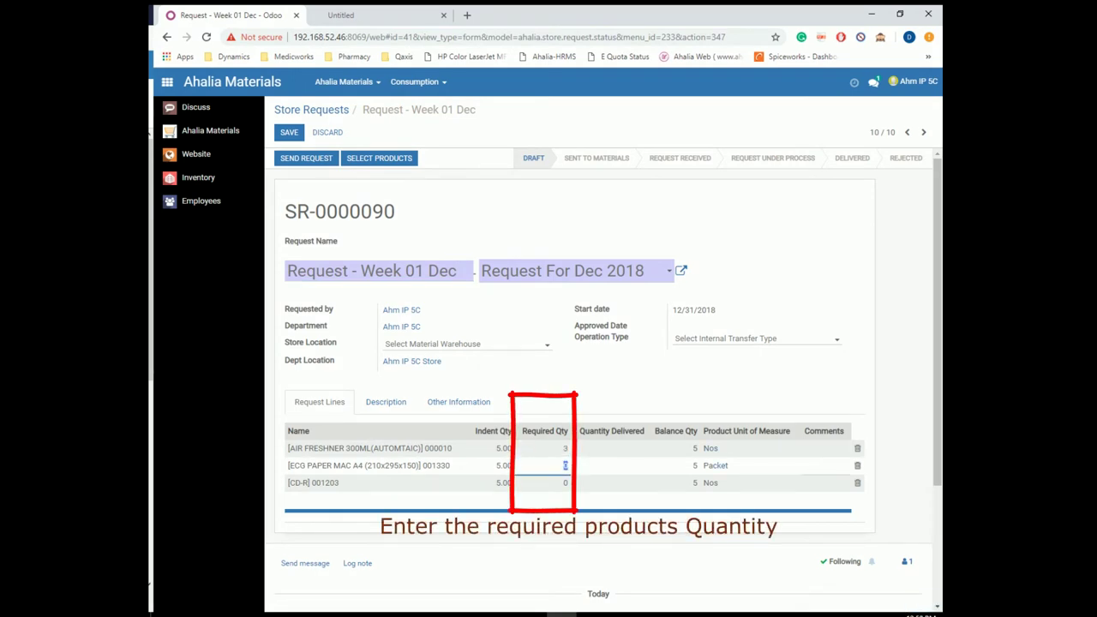
text(2)
key(Tab)
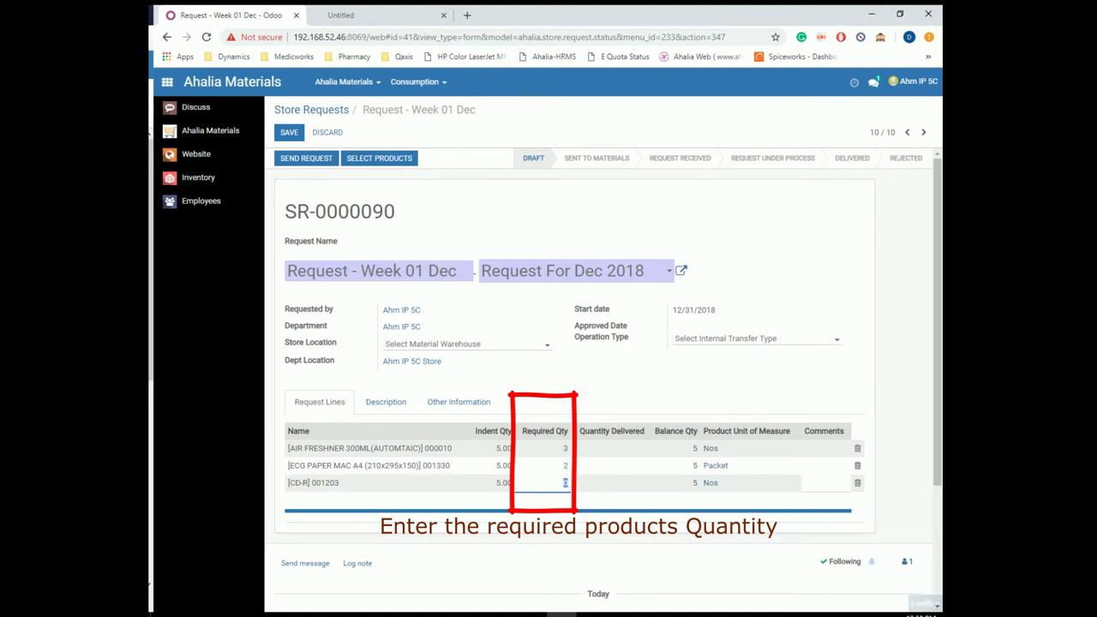
text(3)
key(Return)
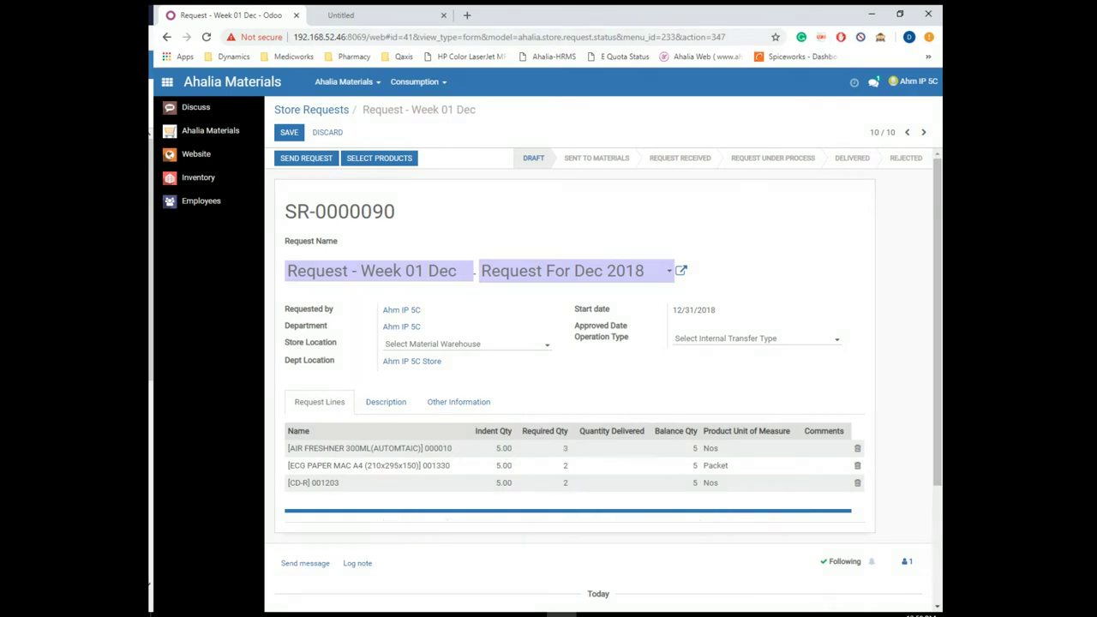
- Save the Request - Week 01 Dec store request and send it to Materials, returning to the store requests list
click(289, 133)
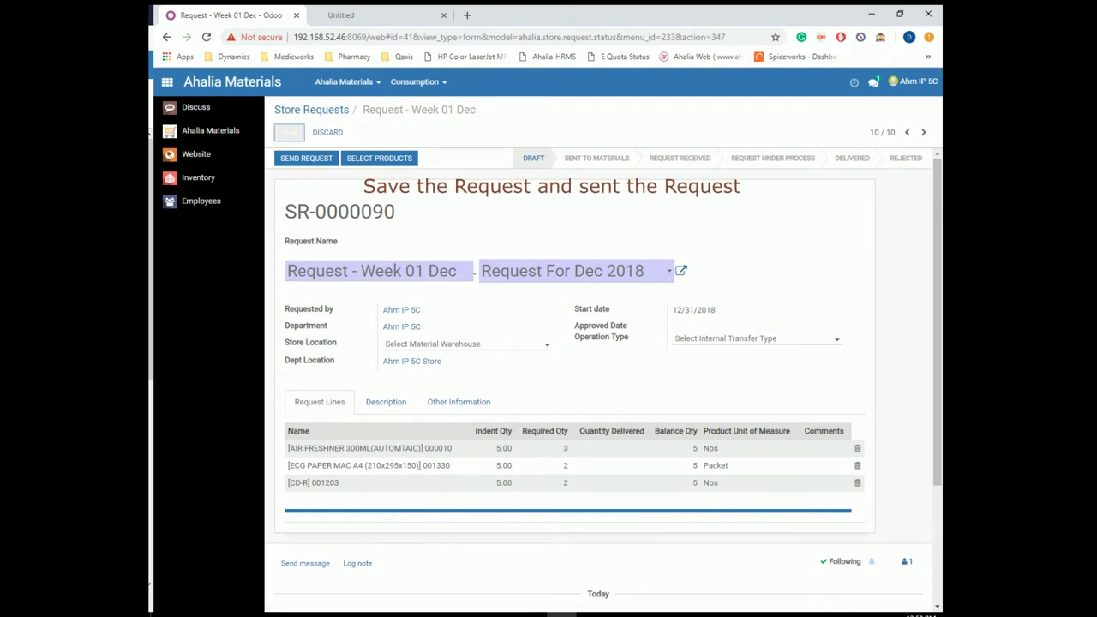
click(306, 159)
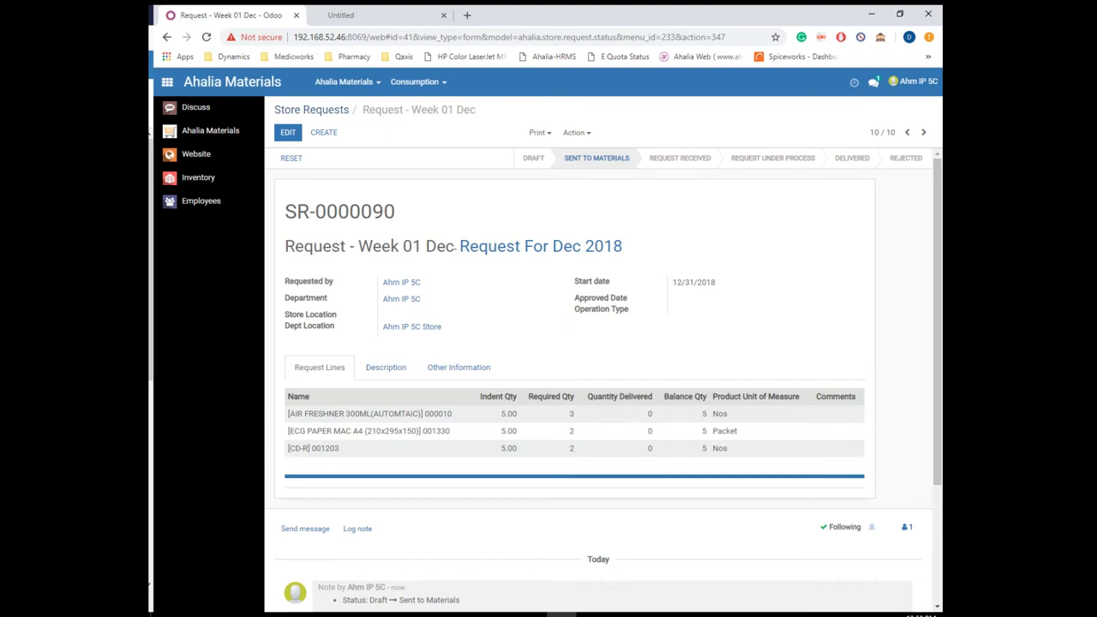
click(311, 110)
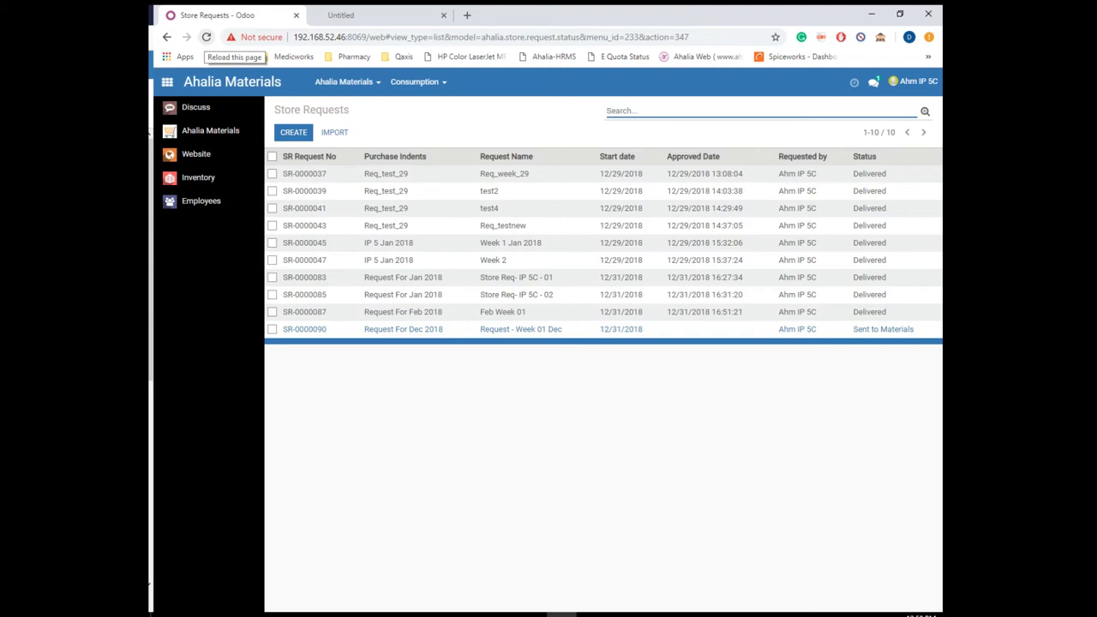
- Refresh the store requests list and open Request - Week 01 Dec to check its progress state
click(206, 37)
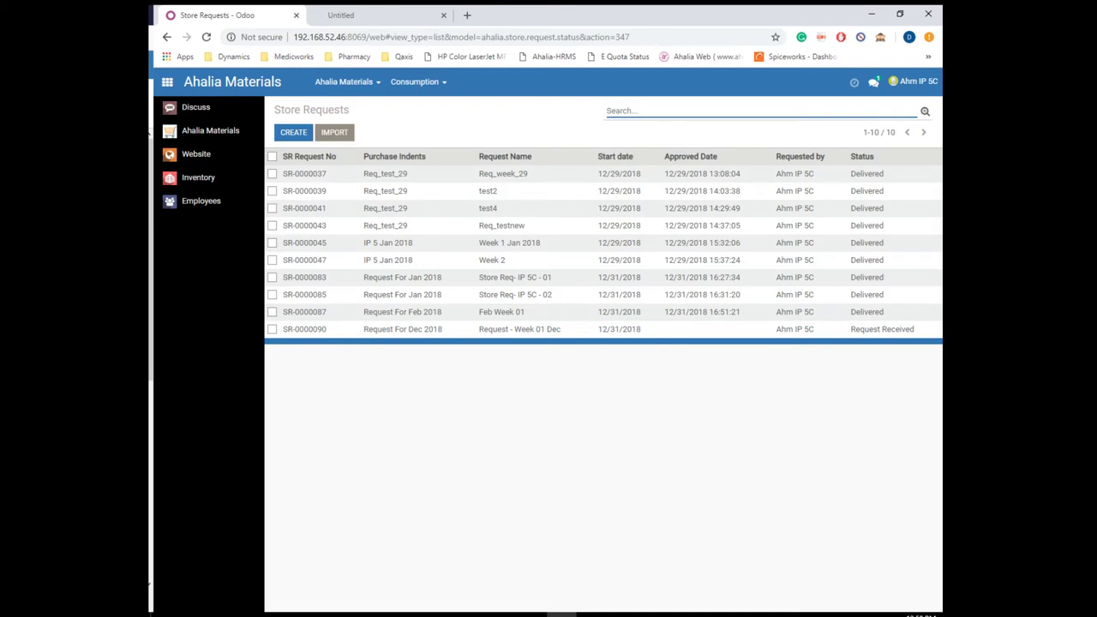
click(519, 329)
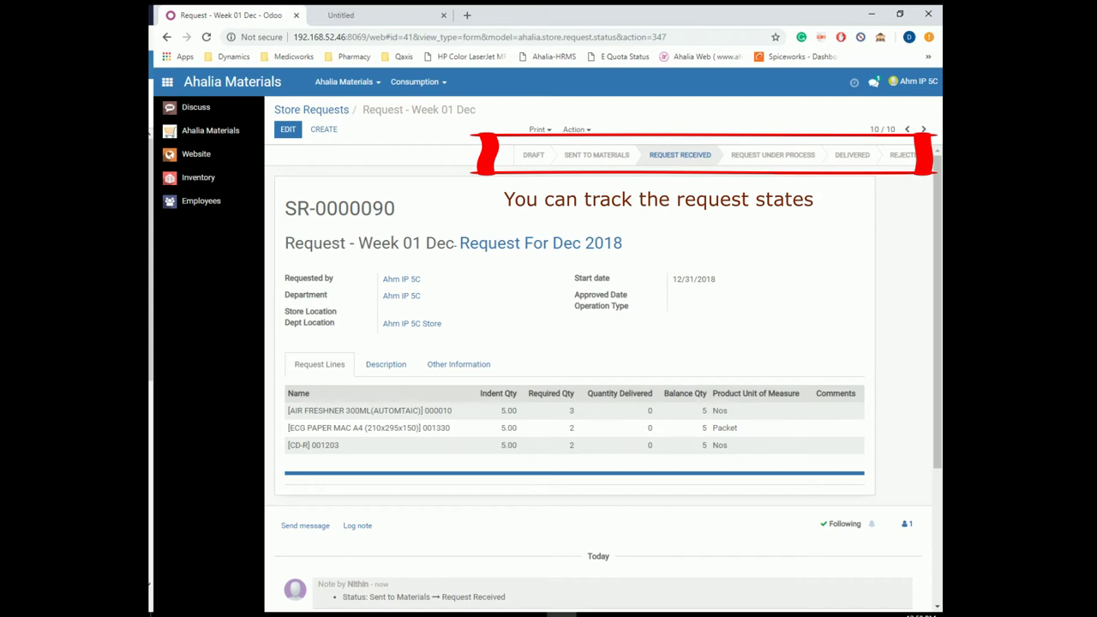
click(311, 110)
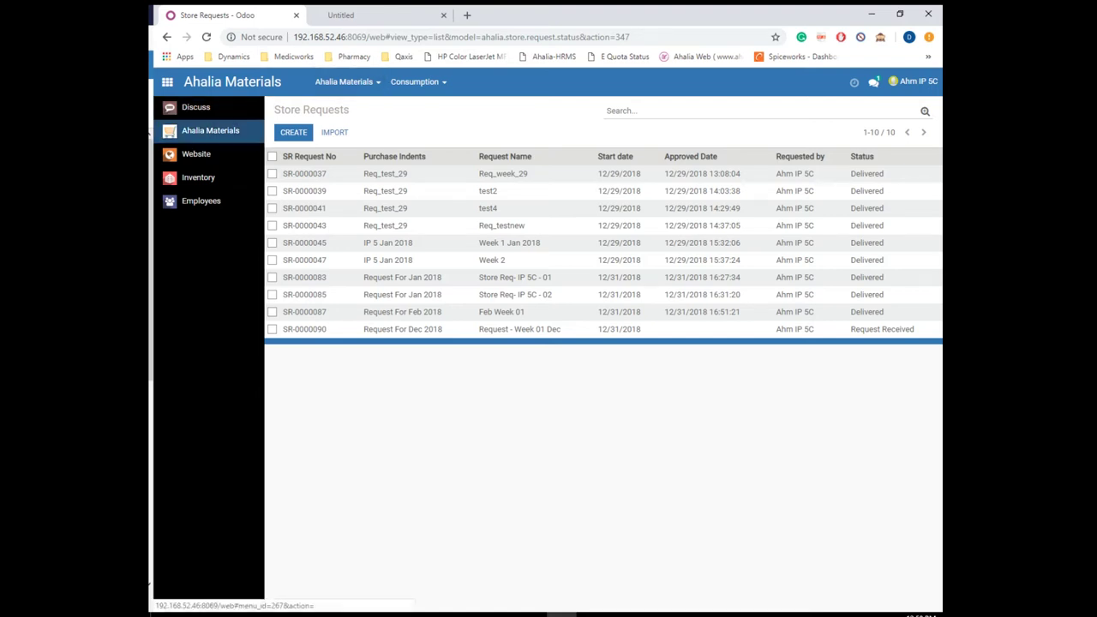
- Reload the weekly store requests and check the state and delivered quantities of Request - Week 01 Dec
click(210, 131)
click(347, 82)
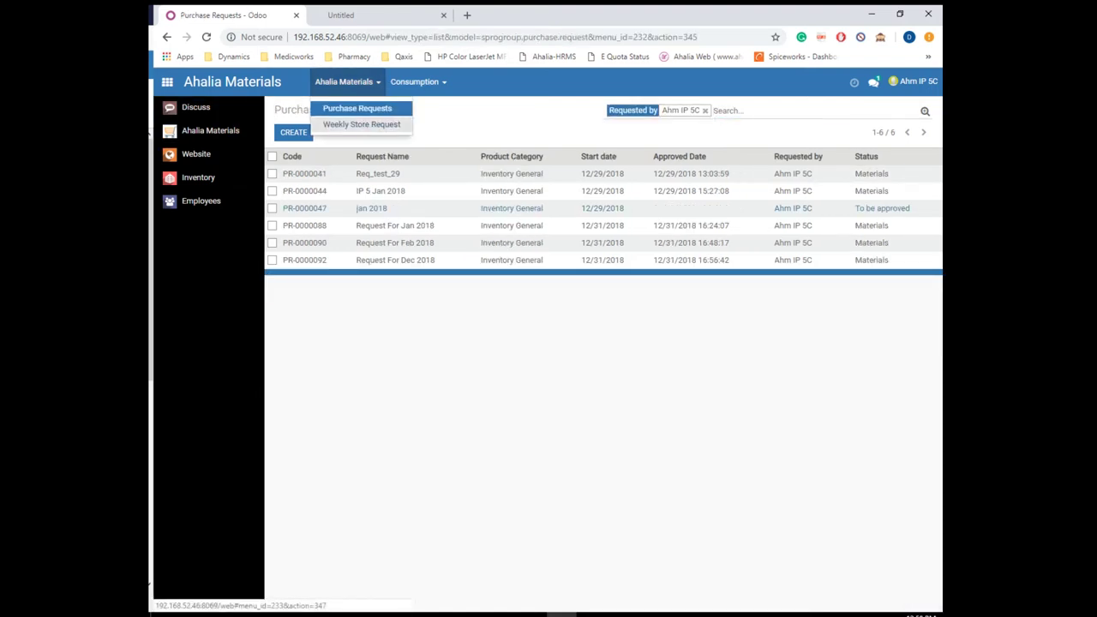
click(361, 124)
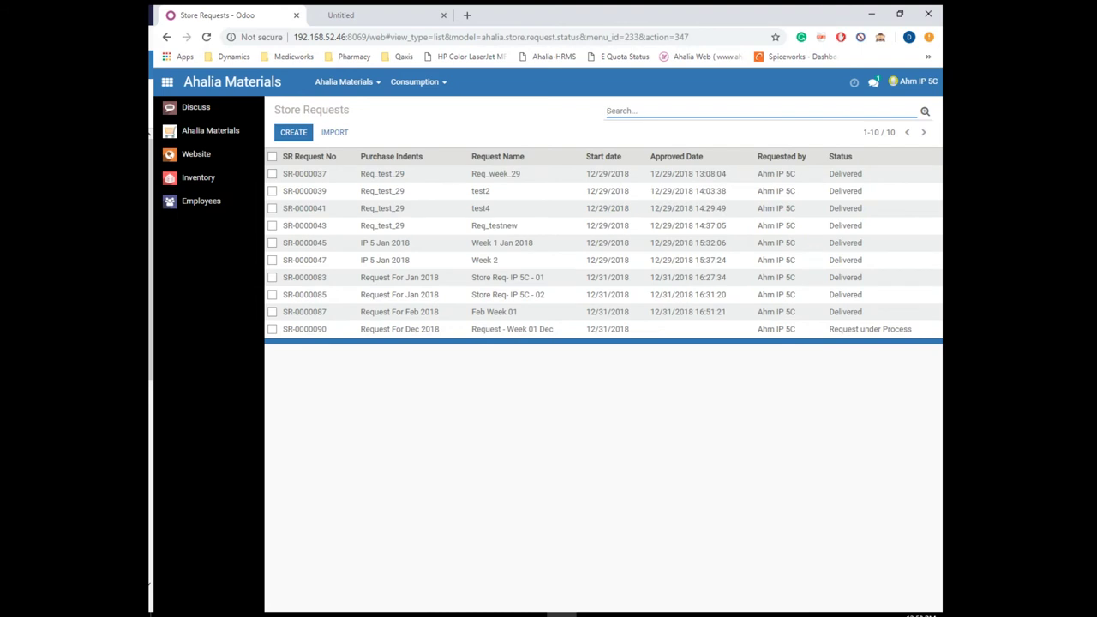
click(401, 329)
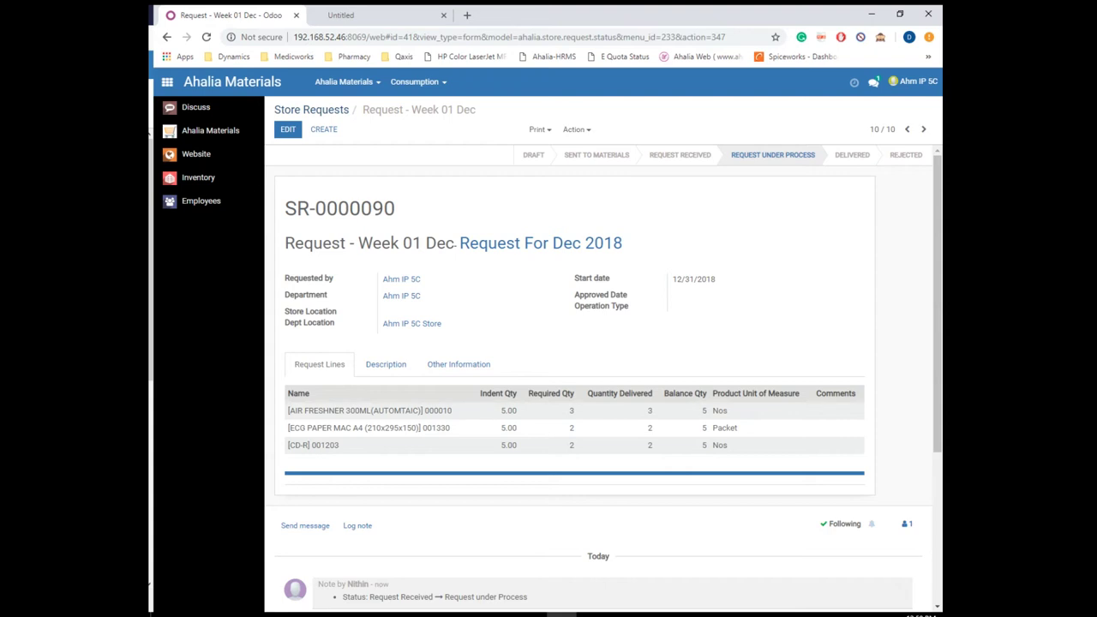
click(311, 110)
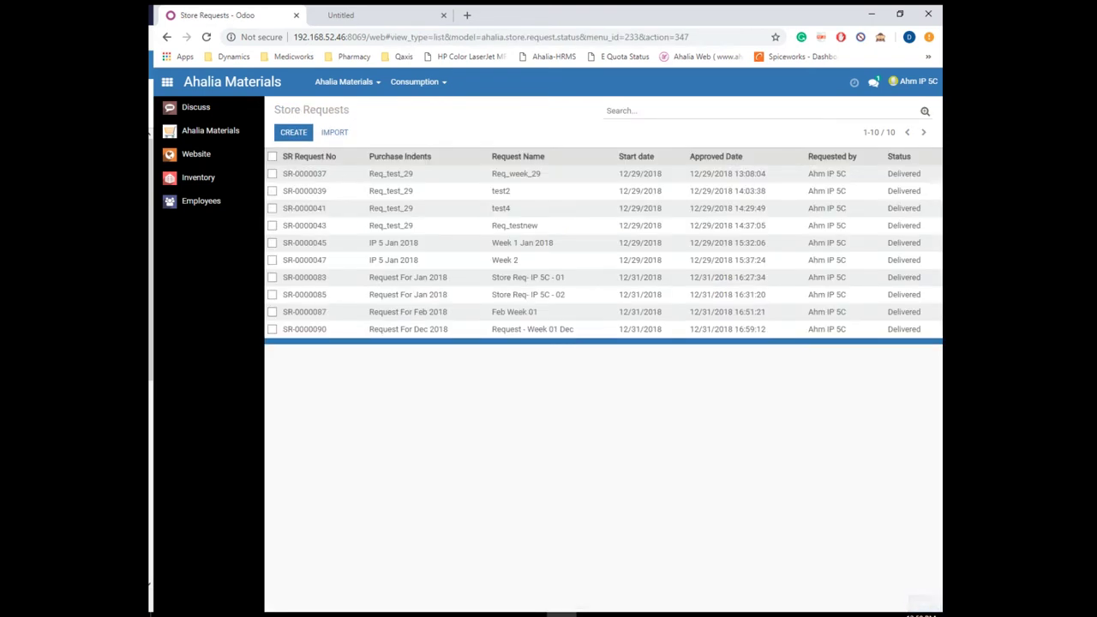
- Validate the incoming shipment of Request - Week 01 Dec and return to the store requests list
click(532, 329)
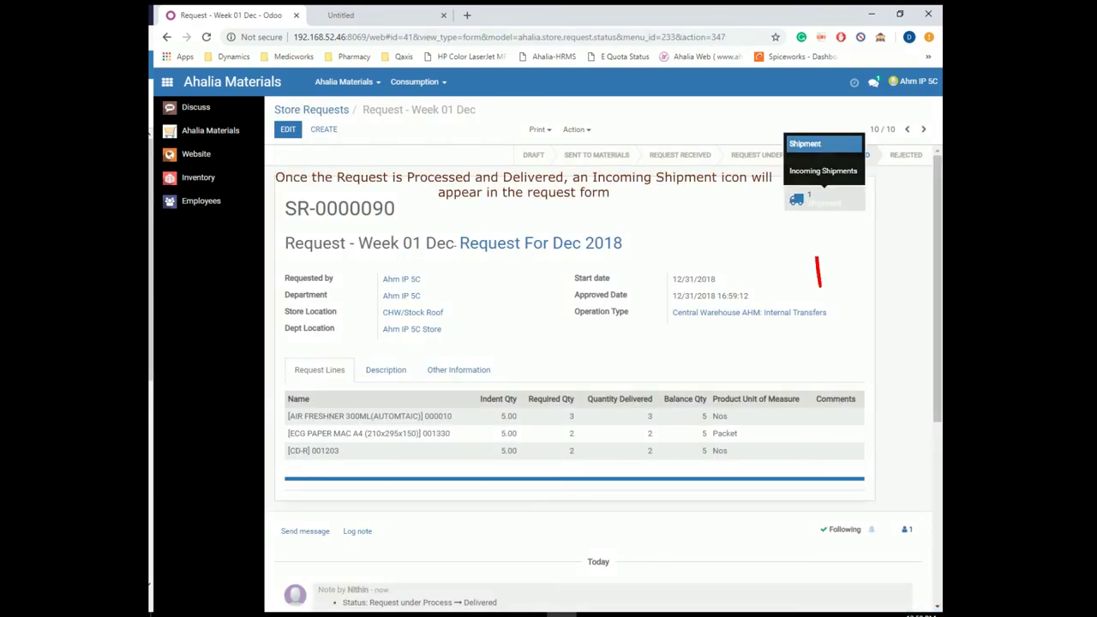
click(801, 199)
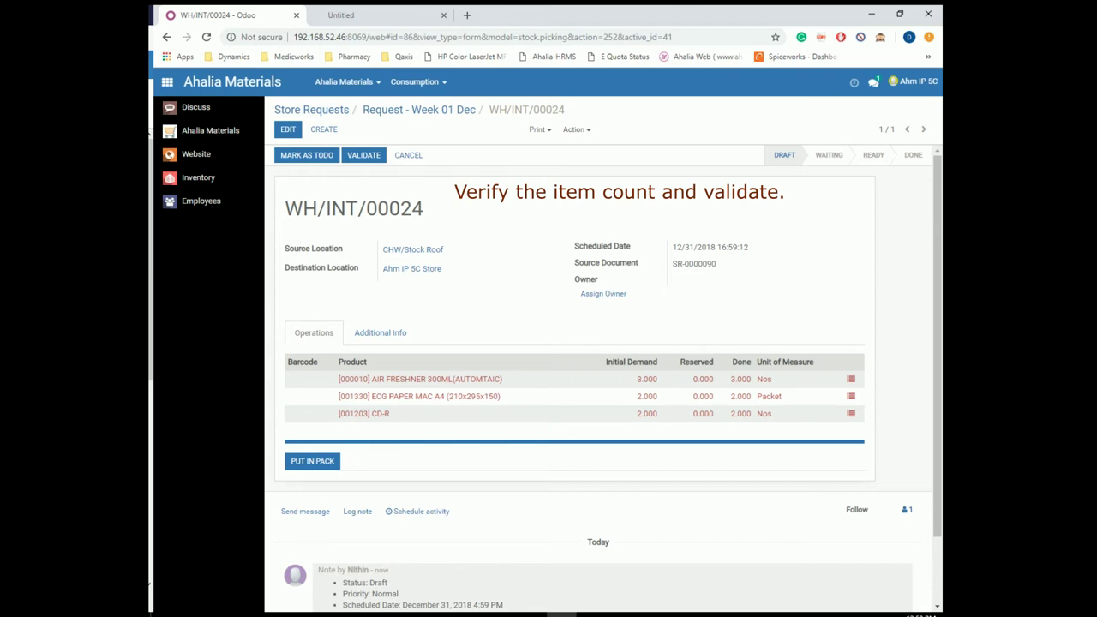
click(363, 155)
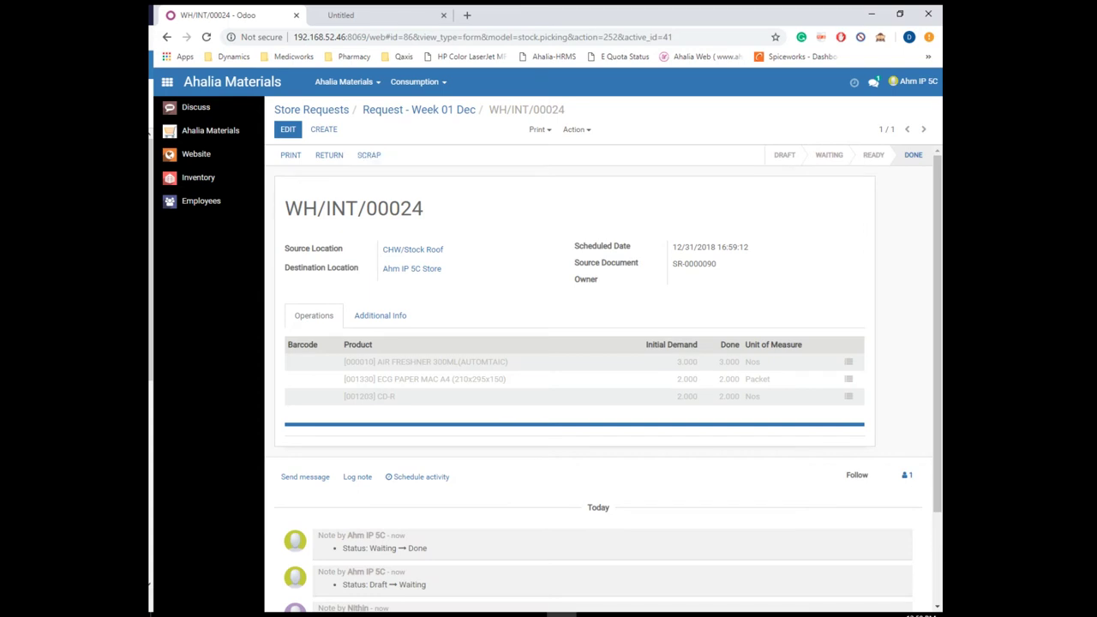
click(311, 109)
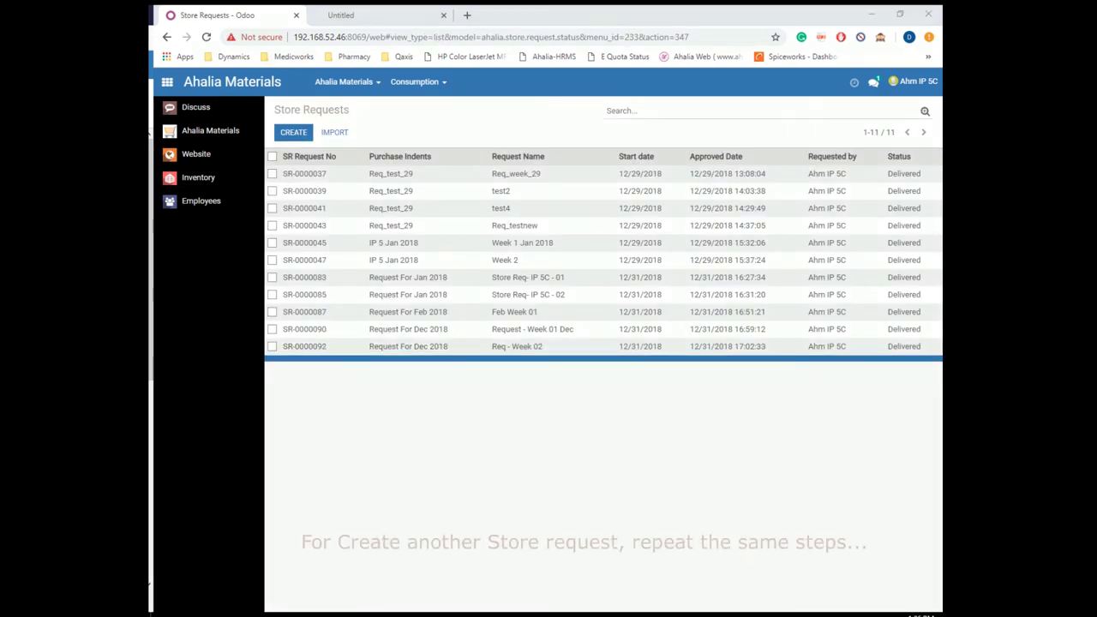
- Create another weekly store request and name it "Dec Week 03"
click(347, 83)
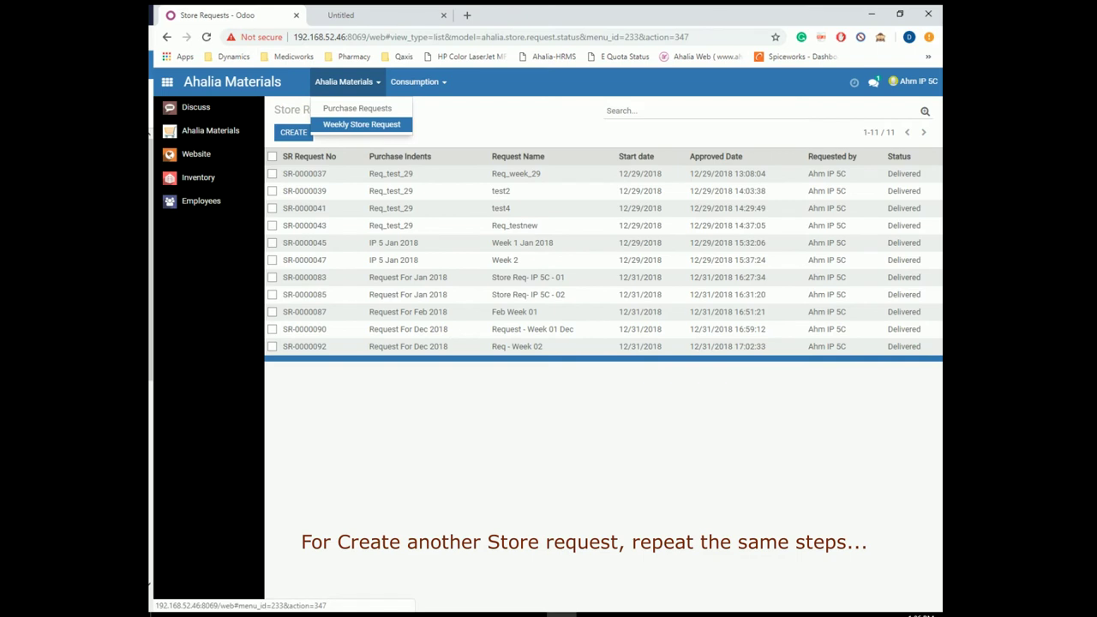
click(361, 124)
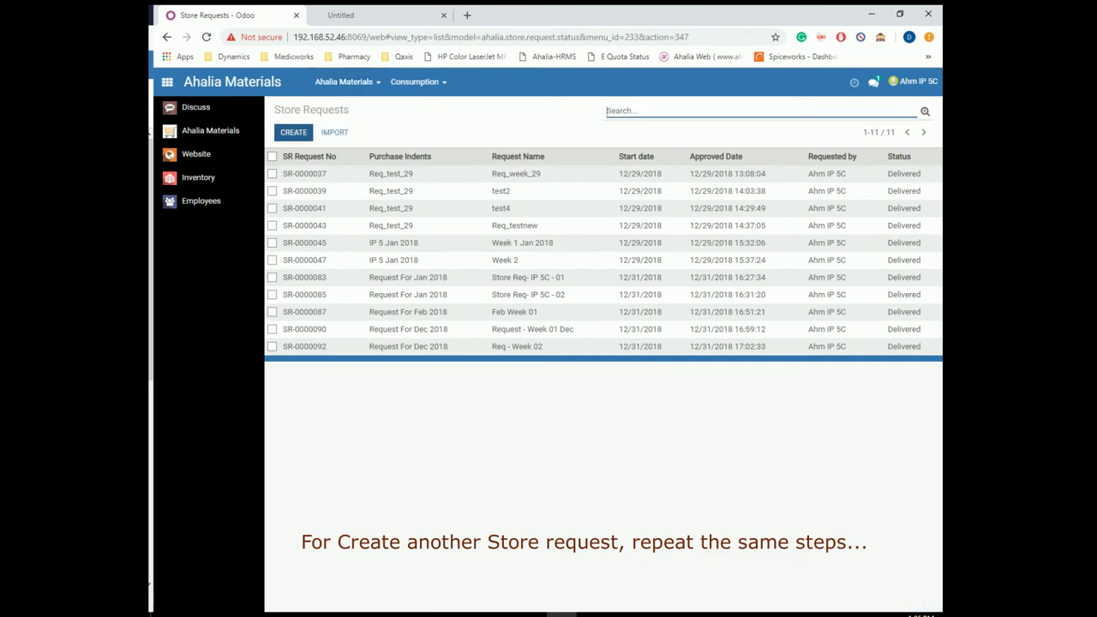
click(293, 132)
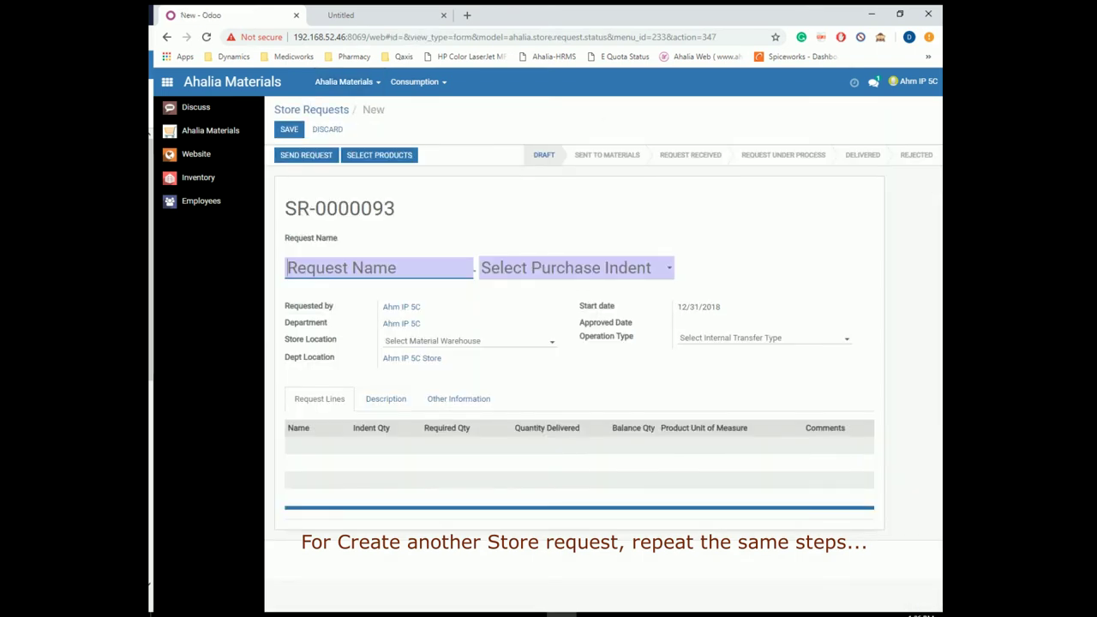
click(378, 269)
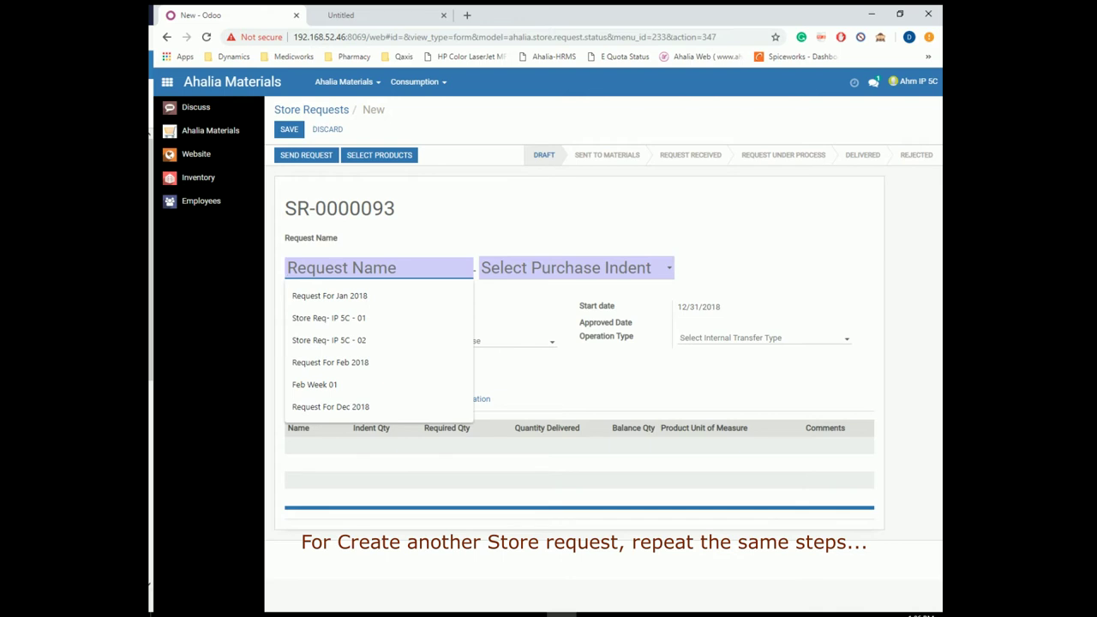
text(Dec )
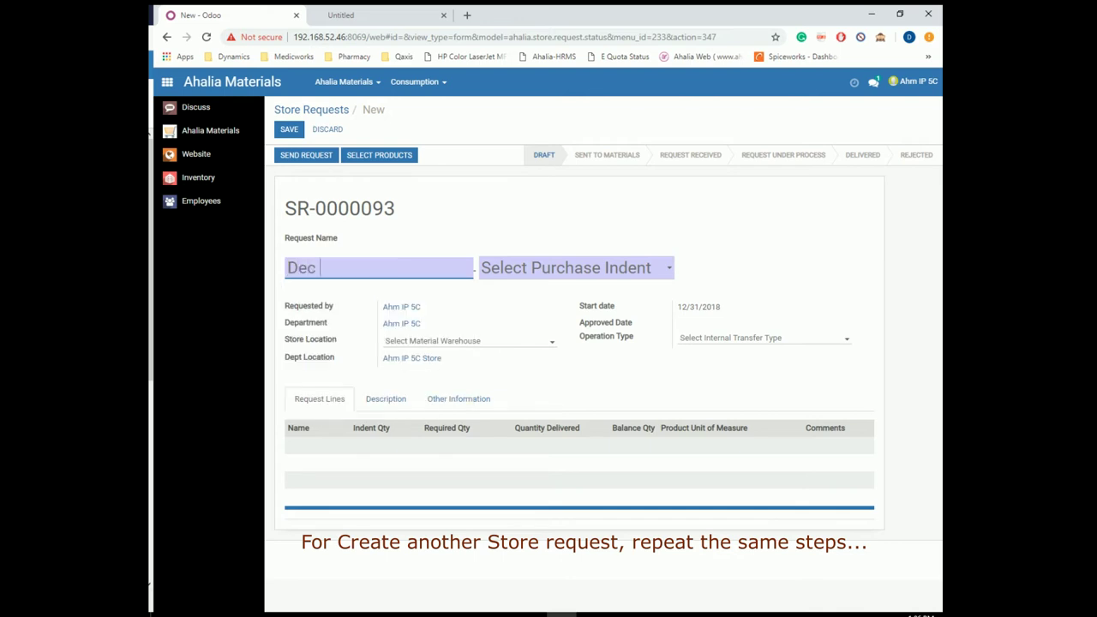
text(Week 03)
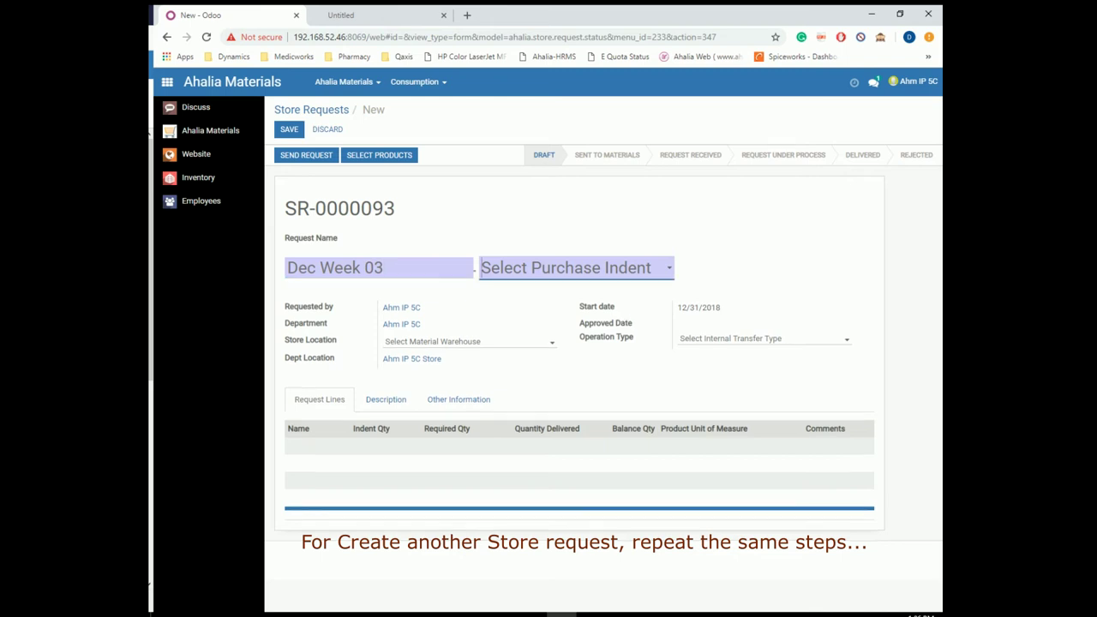
- Set the purchase indent of the Dec Week 03 store request to Request For Dec 2018
key(Tab)
key(Down)
key(Down)
key(Down)
key(Down)
key(Down)
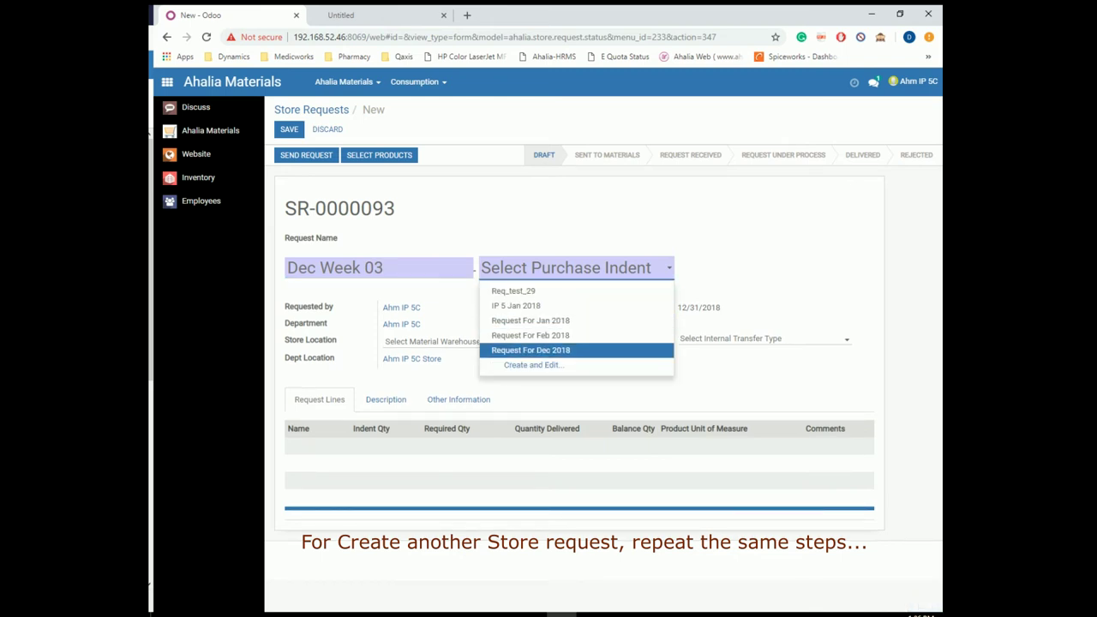
key(Return)
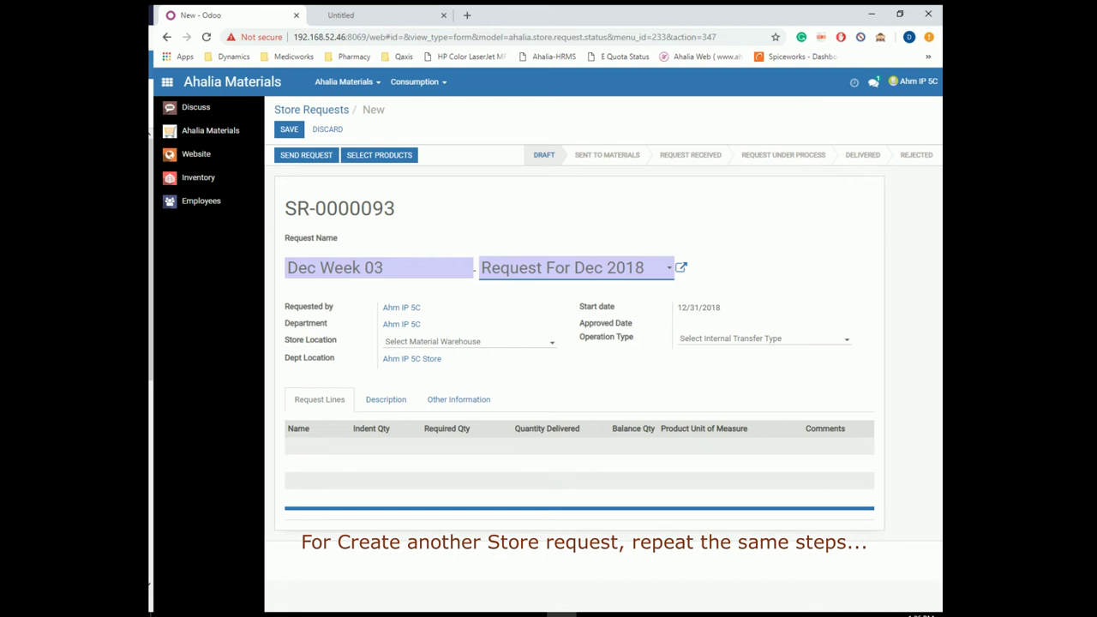
- Add the BALL PEN BLACK - FABER CASTELL, AIR FRESHNER 300ML(AUTOMTAIC), ECG PAPER MAC A4 and CD-R products to the Dec Week 03 request
click(380, 155)
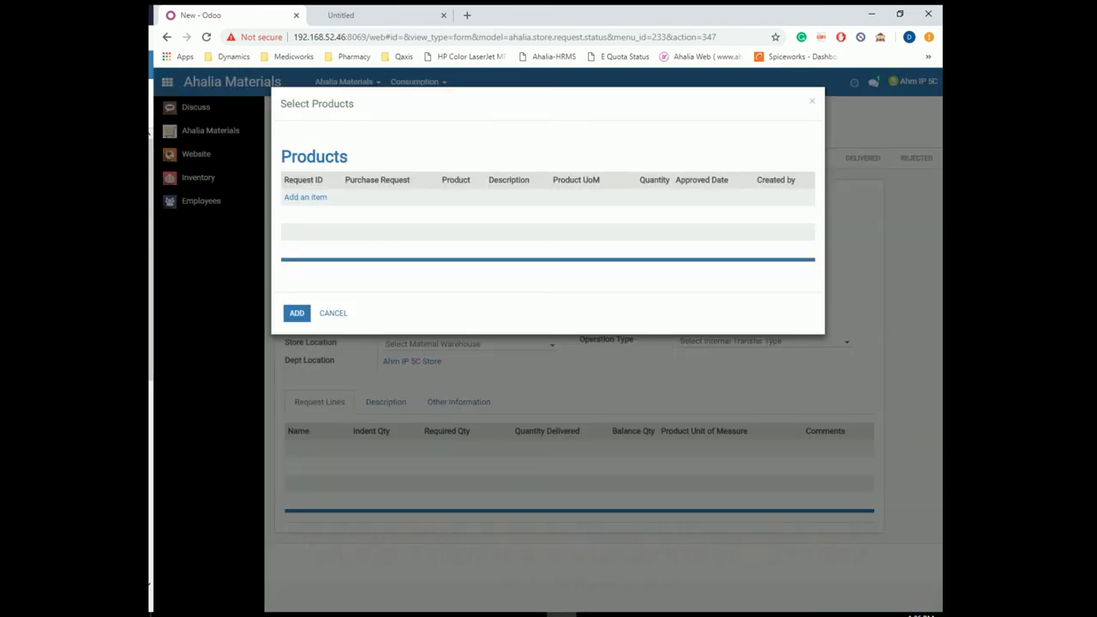
click(305, 196)
click(279, 181)
click(301, 336)
click(297, 386)
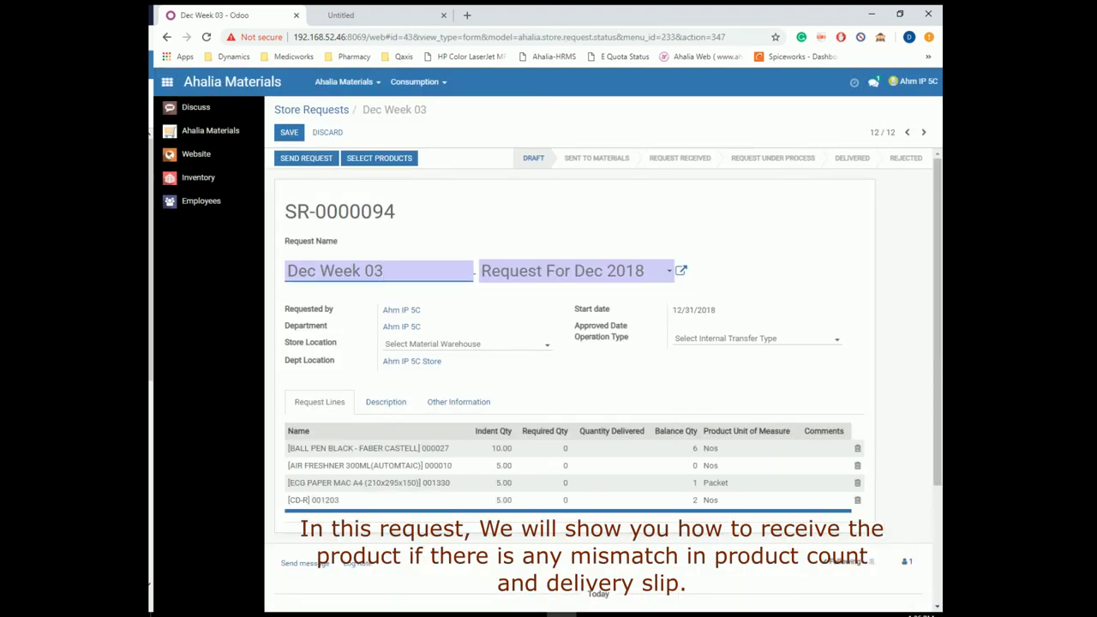
- Set the required quantities to 5 for BALL PEN BLACK - FABER CASTELL, 1 for ECG PAPER MAC A4 and 2 for CD-R
click(548, 448)
text(5)
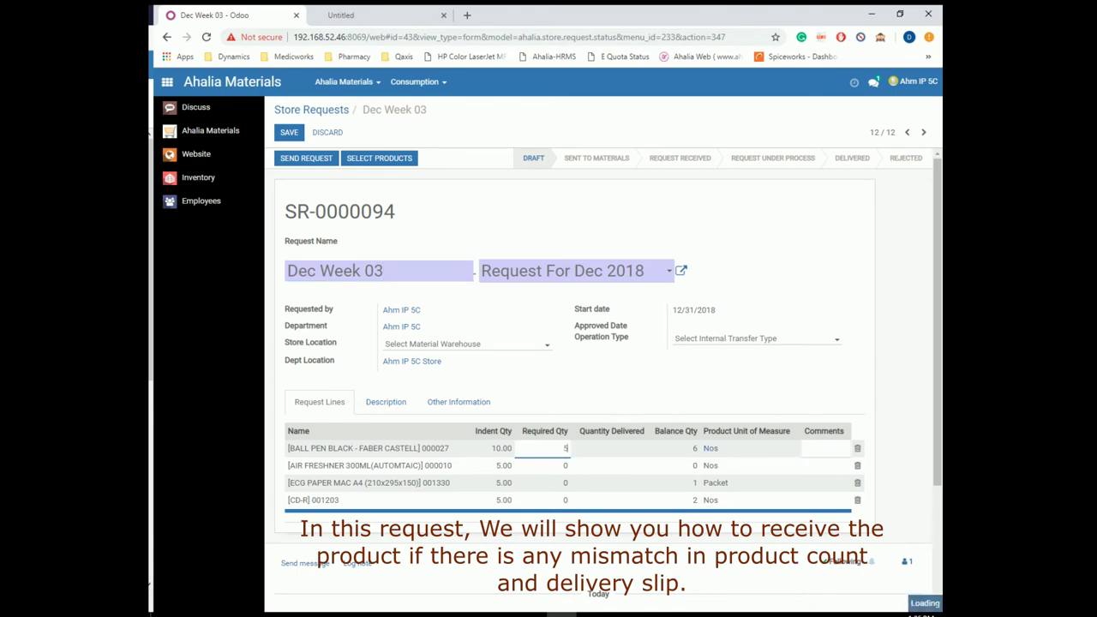
click(548, 483)
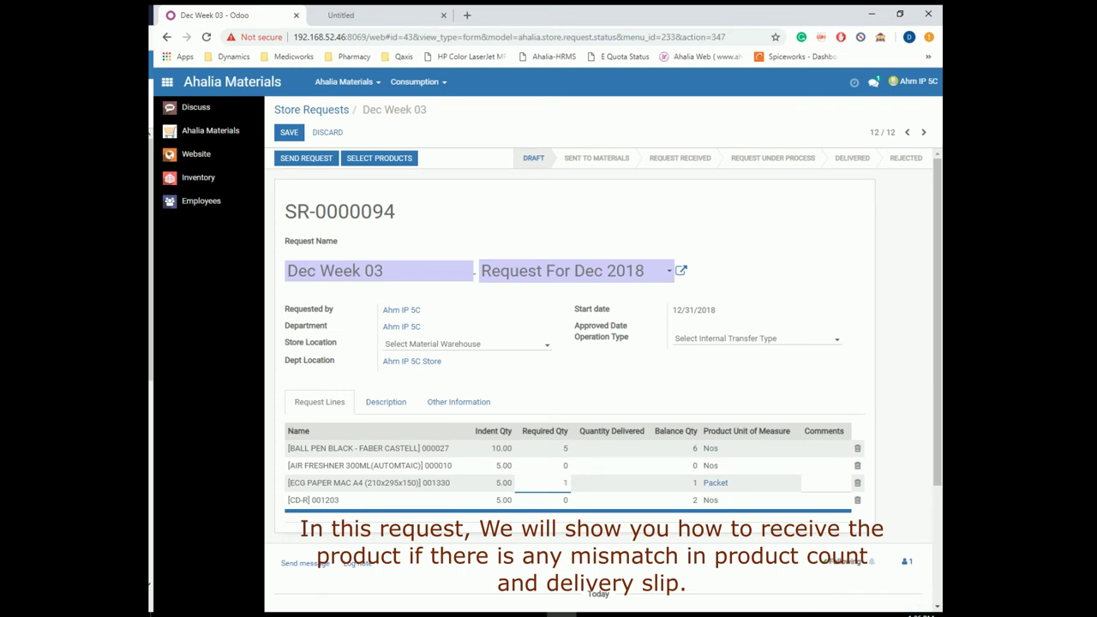
click(548, 500)
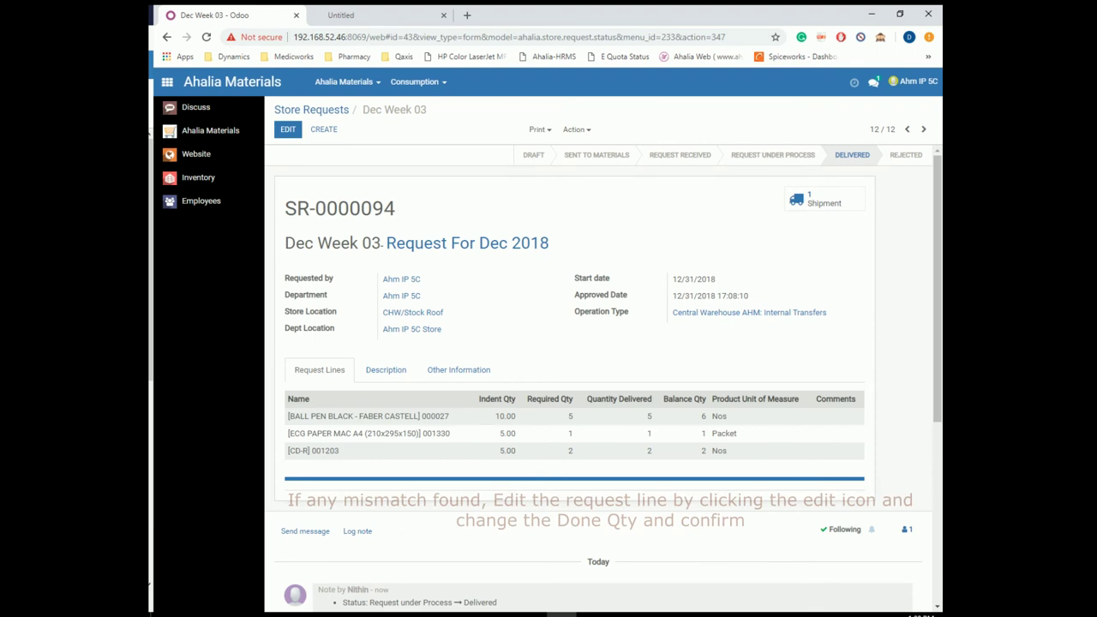
- Open the Dec Week 03 request's shipment for editing and set the done quantity of BALL PEN BLACK - FABER CASTELL to 4
click(823, 199)
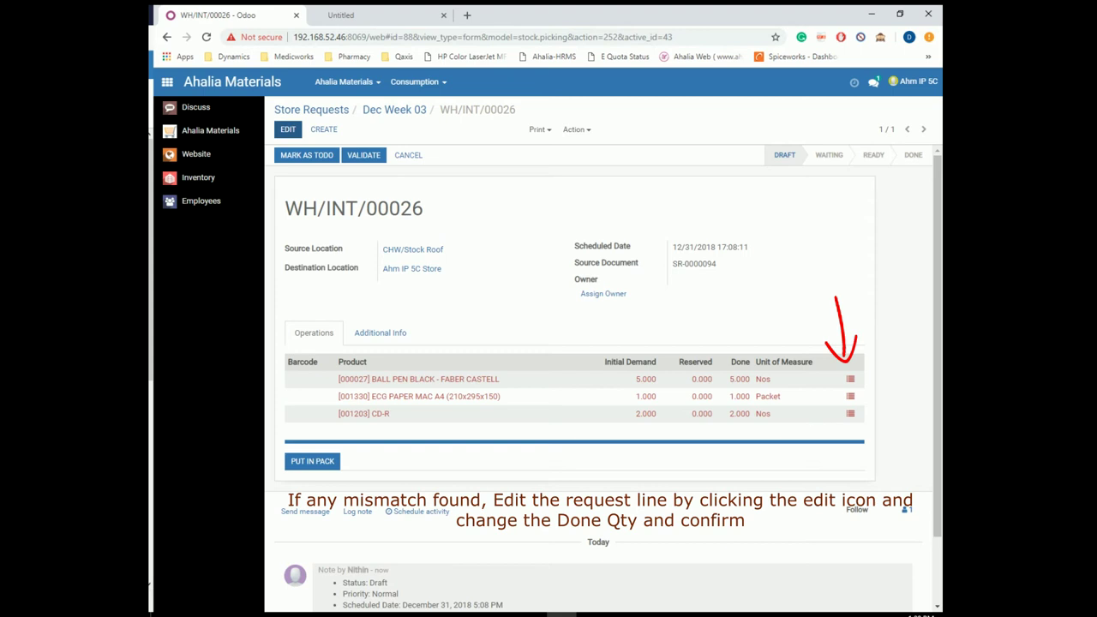
click(288, 129)
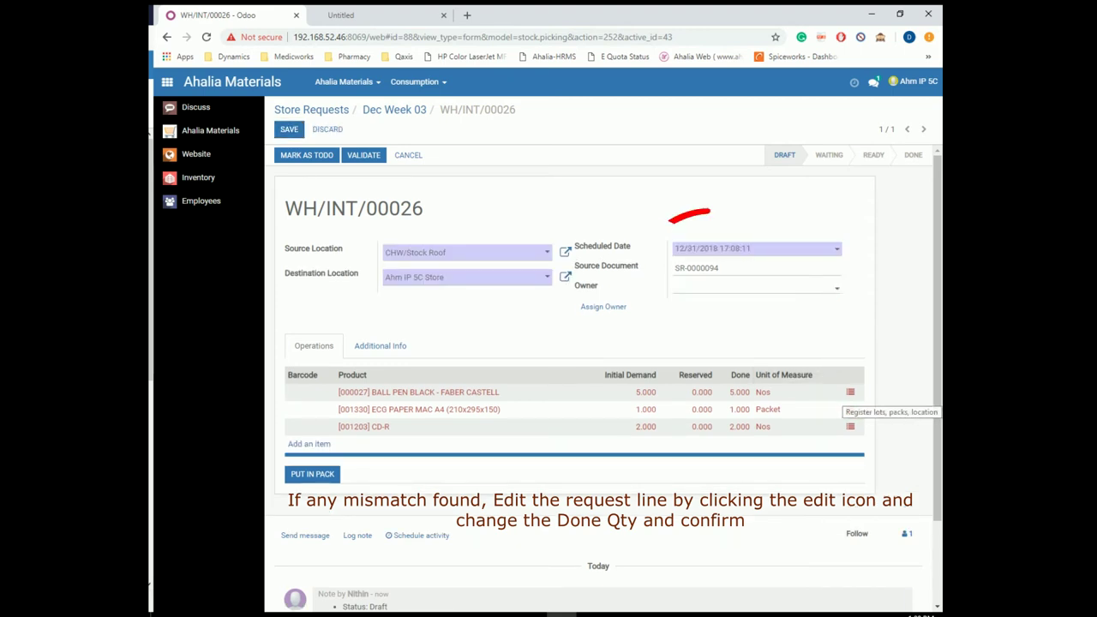
click(850, 392)
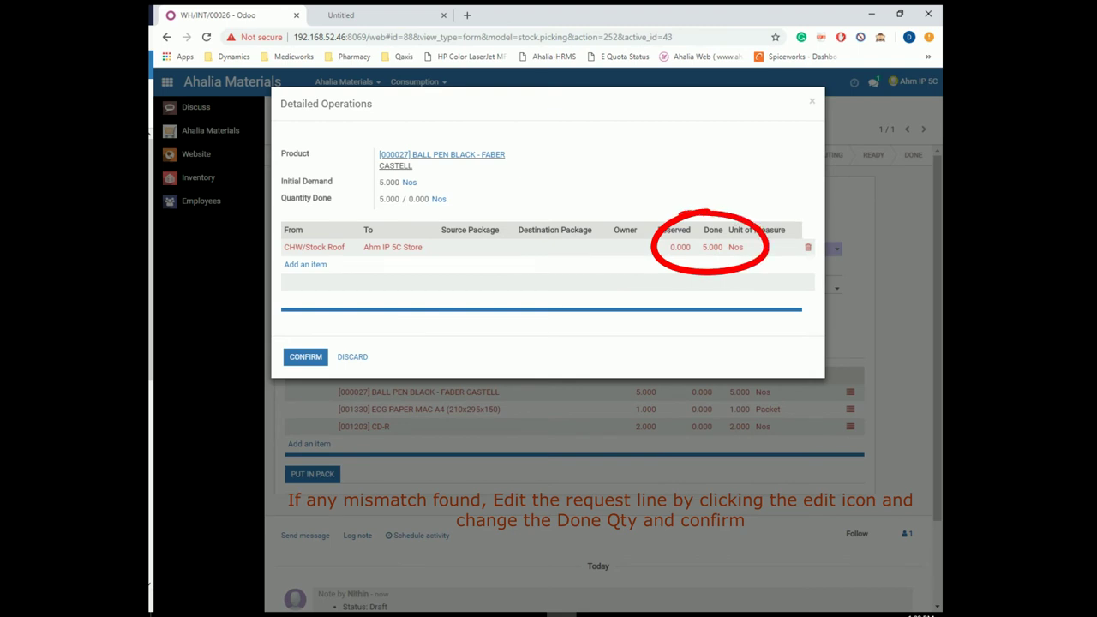
click(712, 248)
text(4)
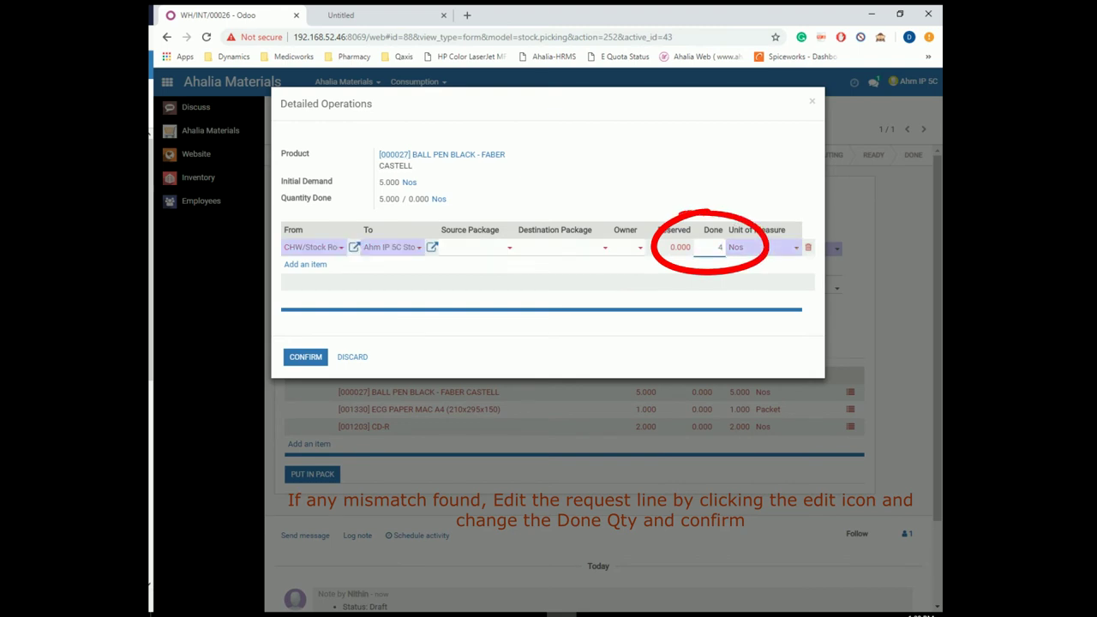
click(305, 357)
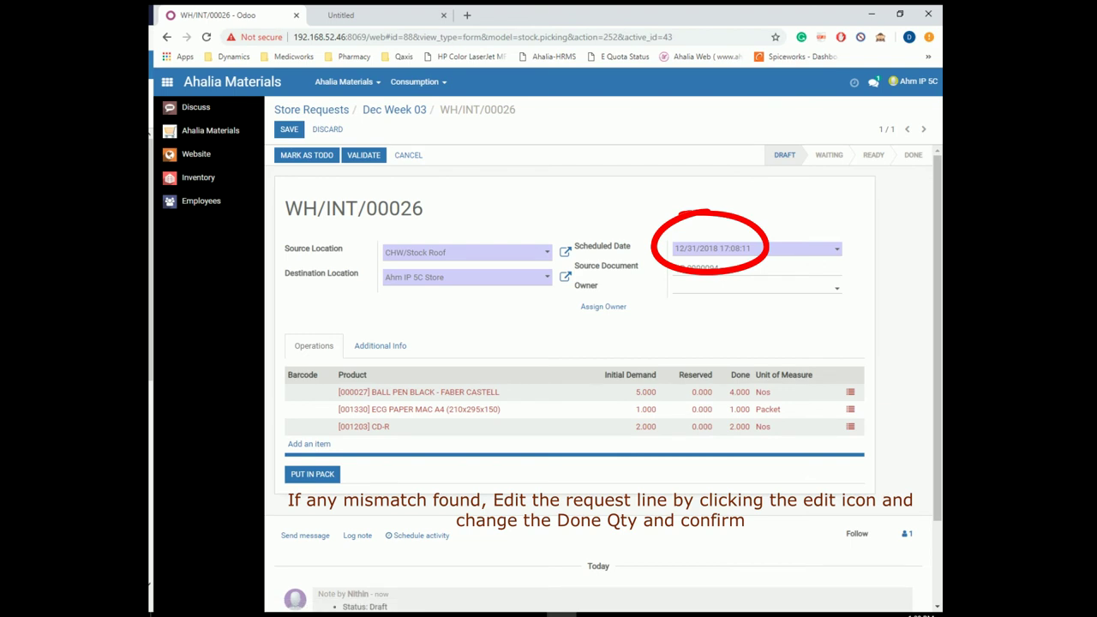
- Set the done quantity of CD-R in the shipment to 1
click(850, 427)
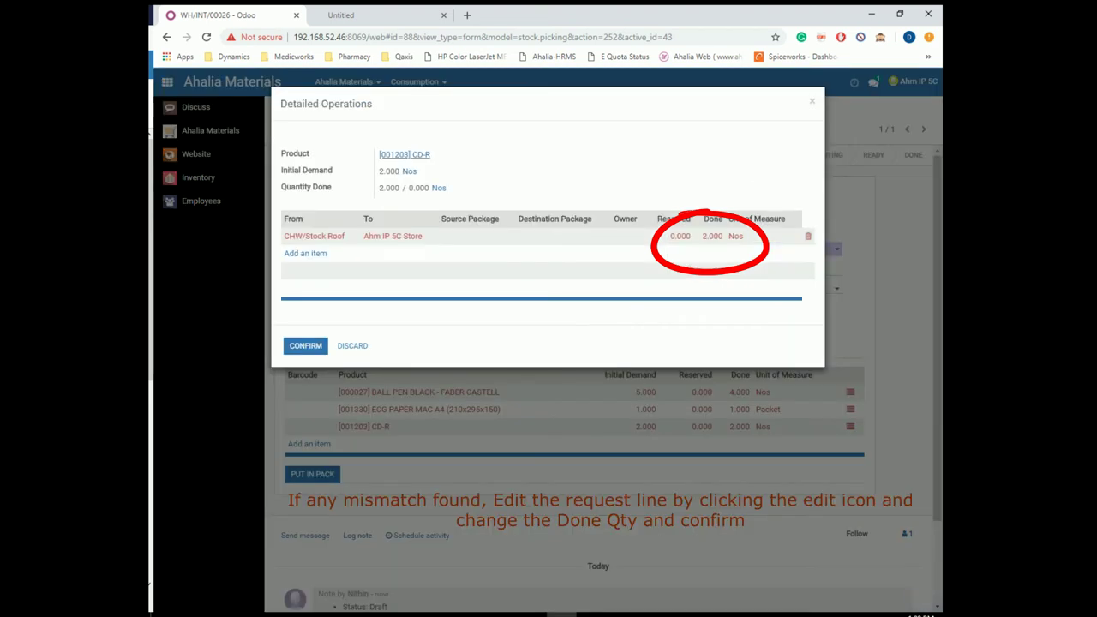
click(712, 236)
text(1)
click(305, 346)
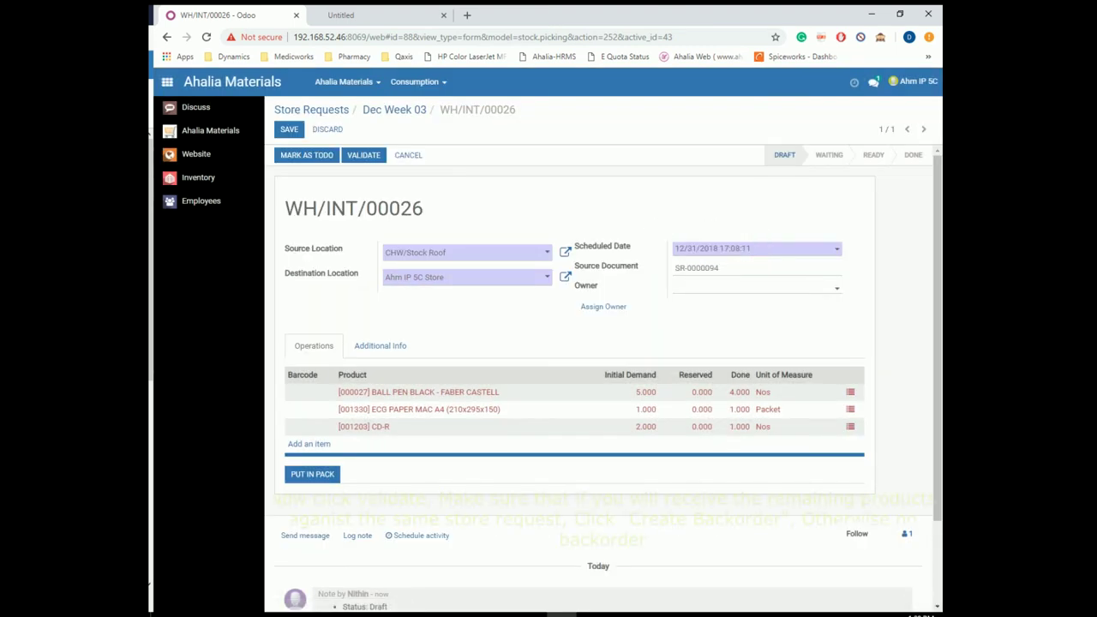
- Save the corrected shipment and validate it, creating a backorder for the remaining products
click(288, 130)
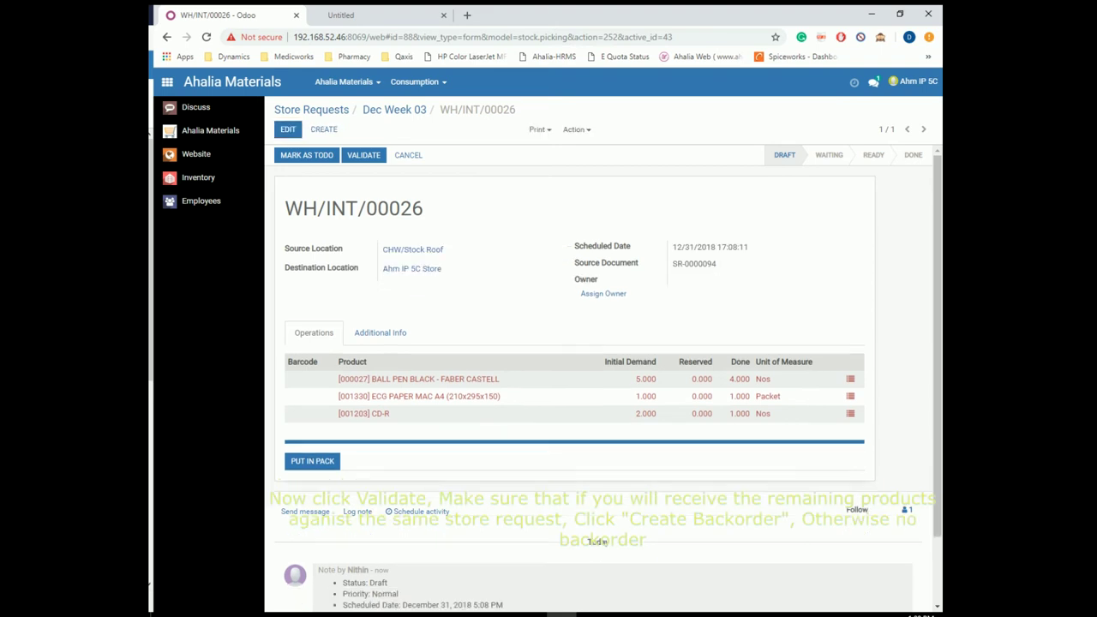
click(364, 156)
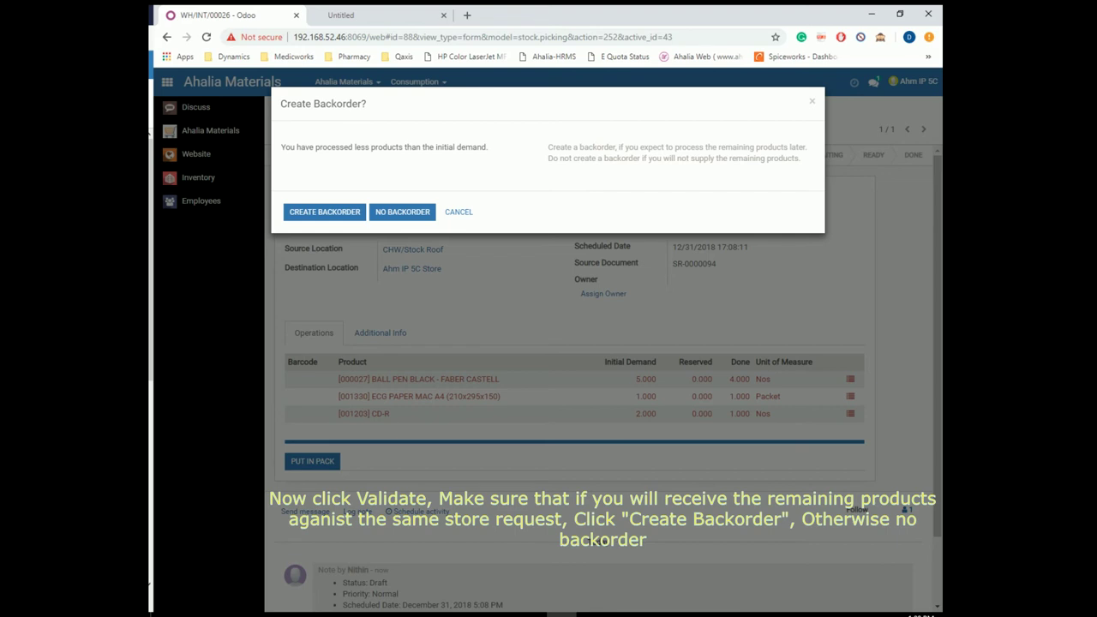
click(325, 211)
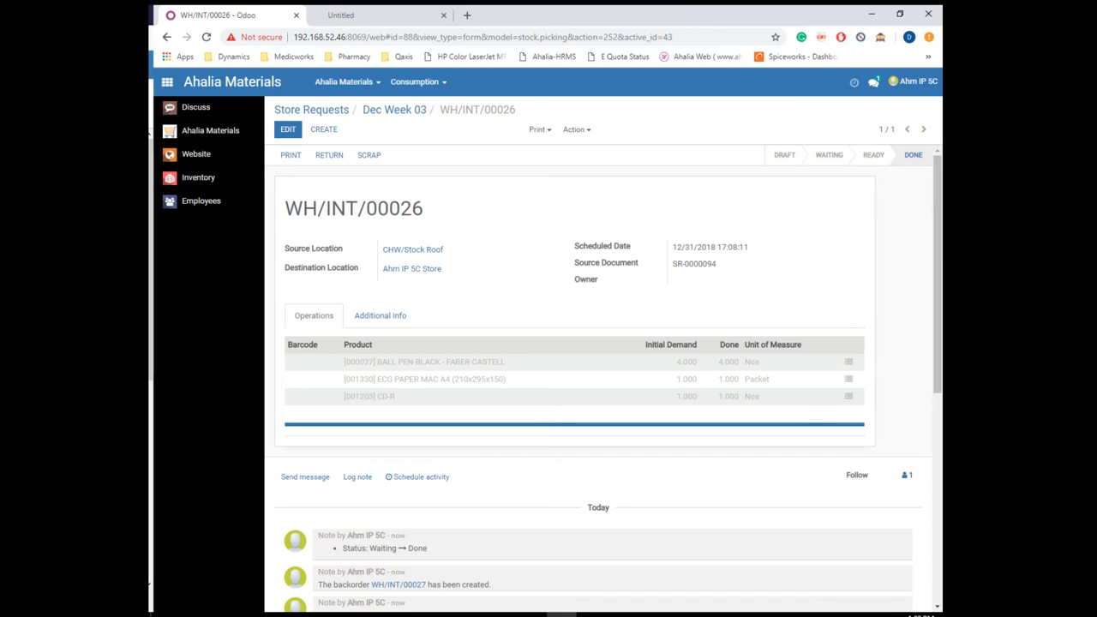
- Return to the Dec Week 03 store request and open its waiting backorder shipment
click(311, 109)
click(381, 364)
click(818, 199)
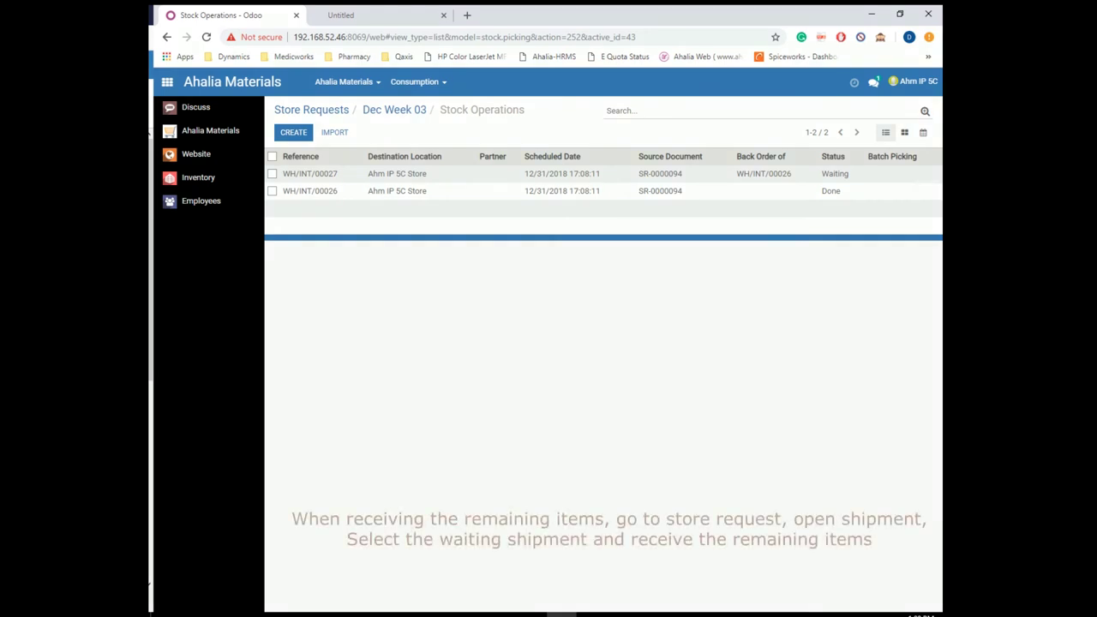
click(394, 110)
click(824, 199)
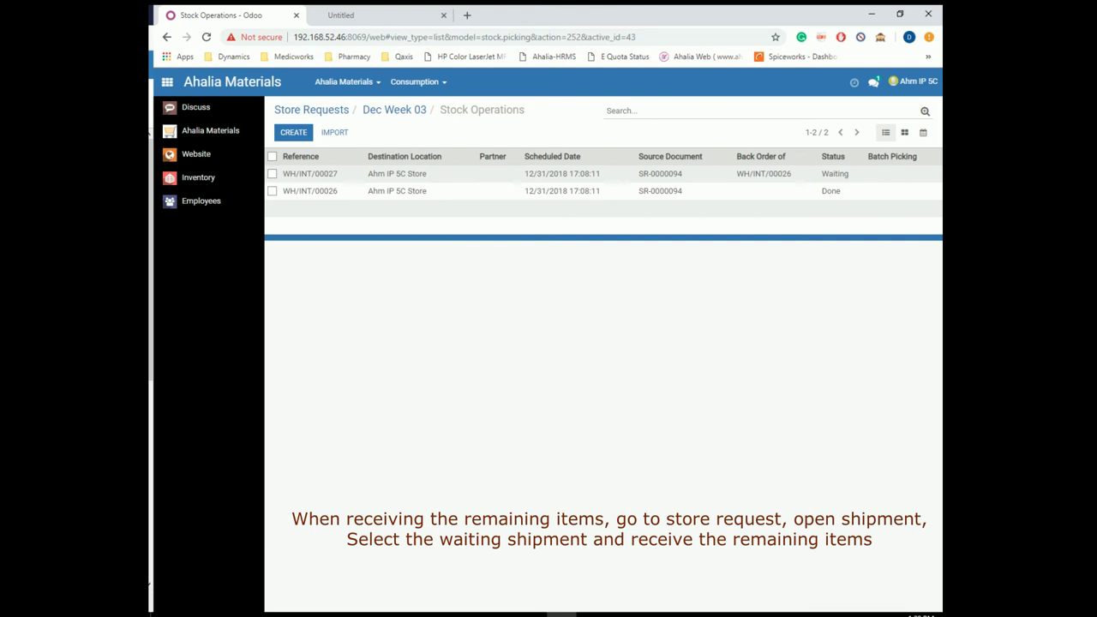
click(548, 174)
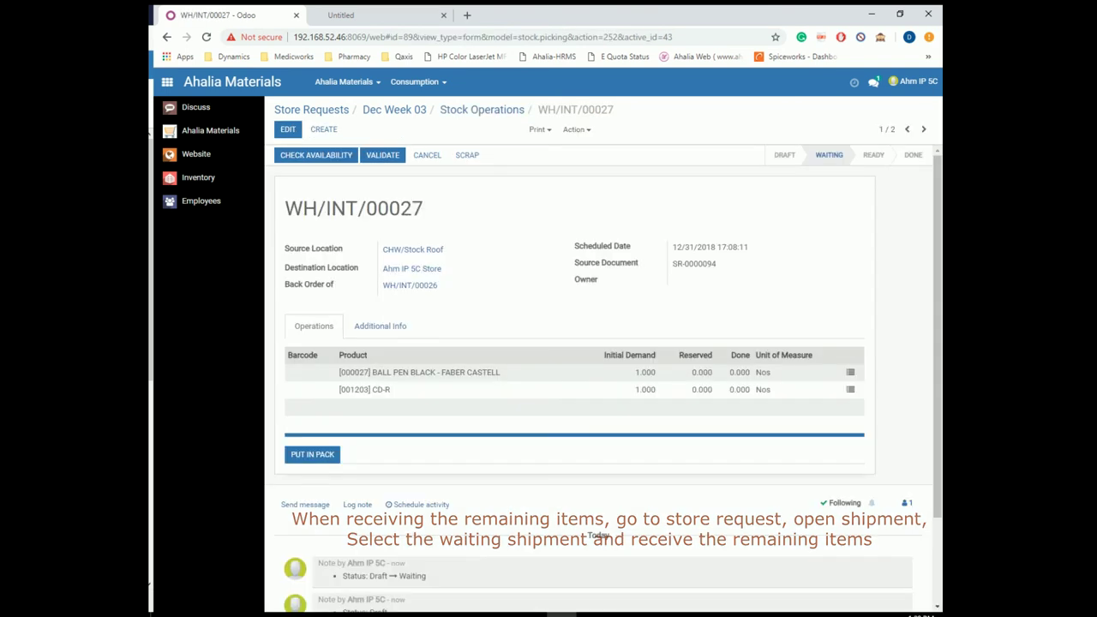
- Add a detailed operation line with a done quantity of 1 for BALL PEN BLACK - FABER CASTELL in the backorder shipment
click(287, 129)
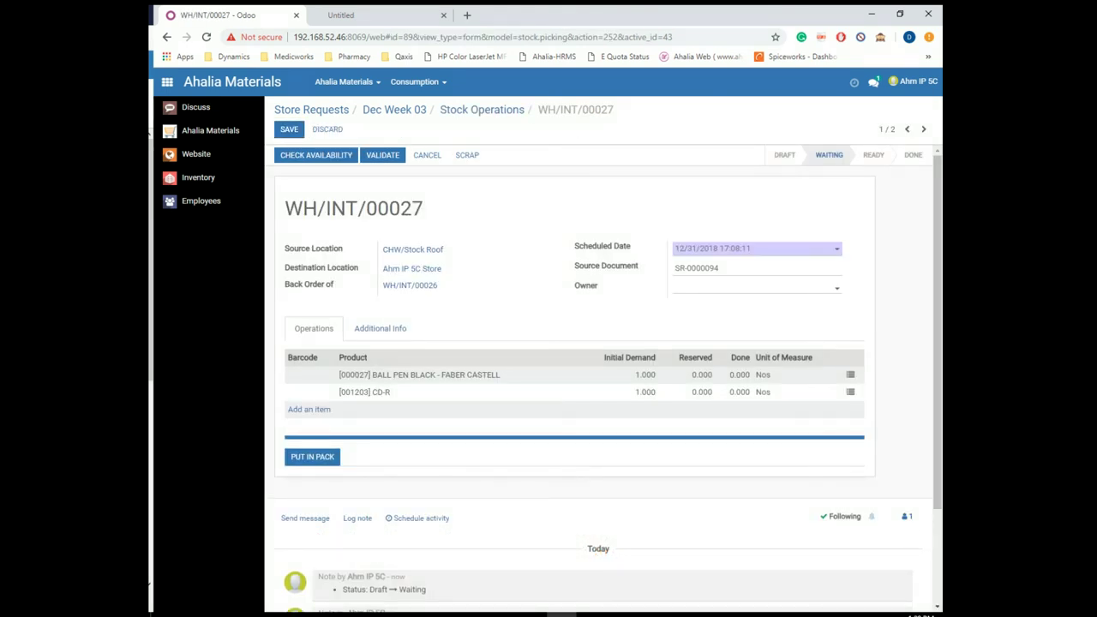
click(850, 375)
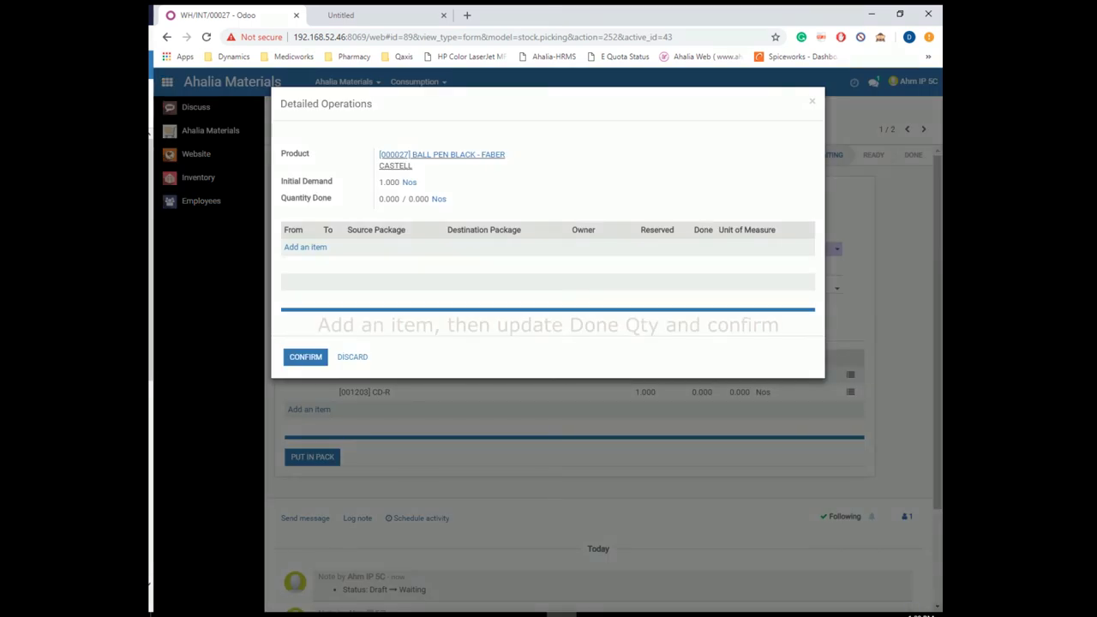
click(305, 247)
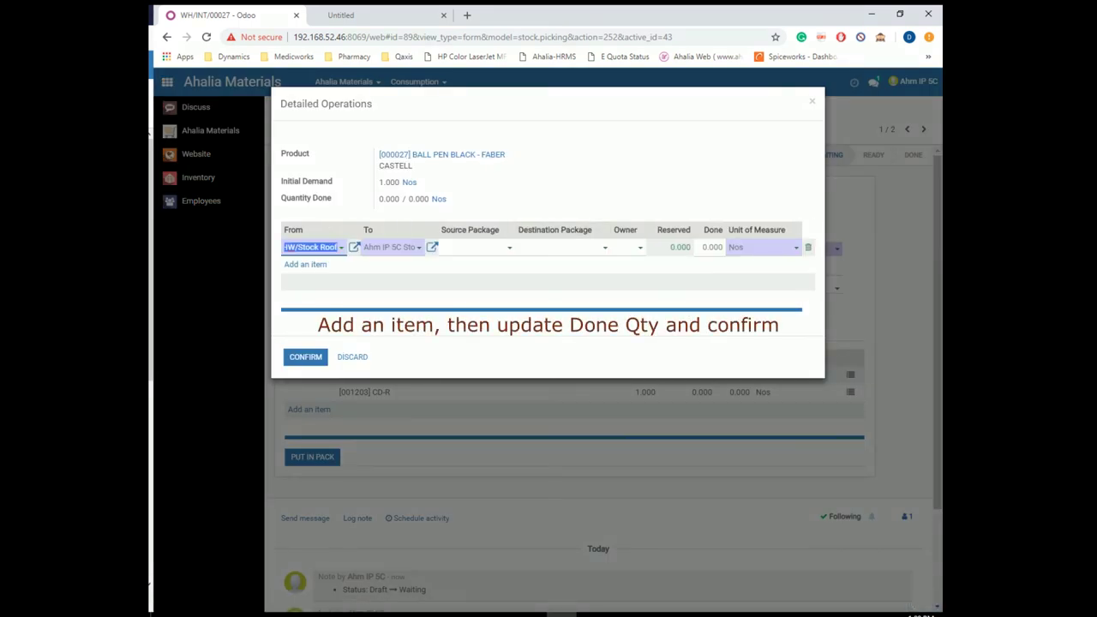
click(712, 247)
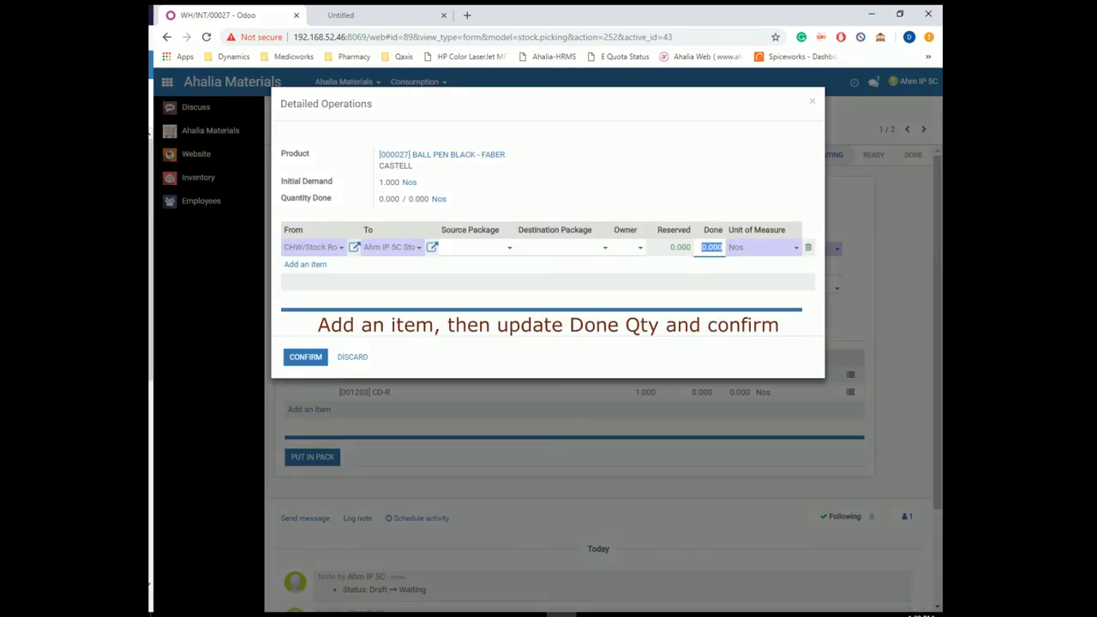
text(1)
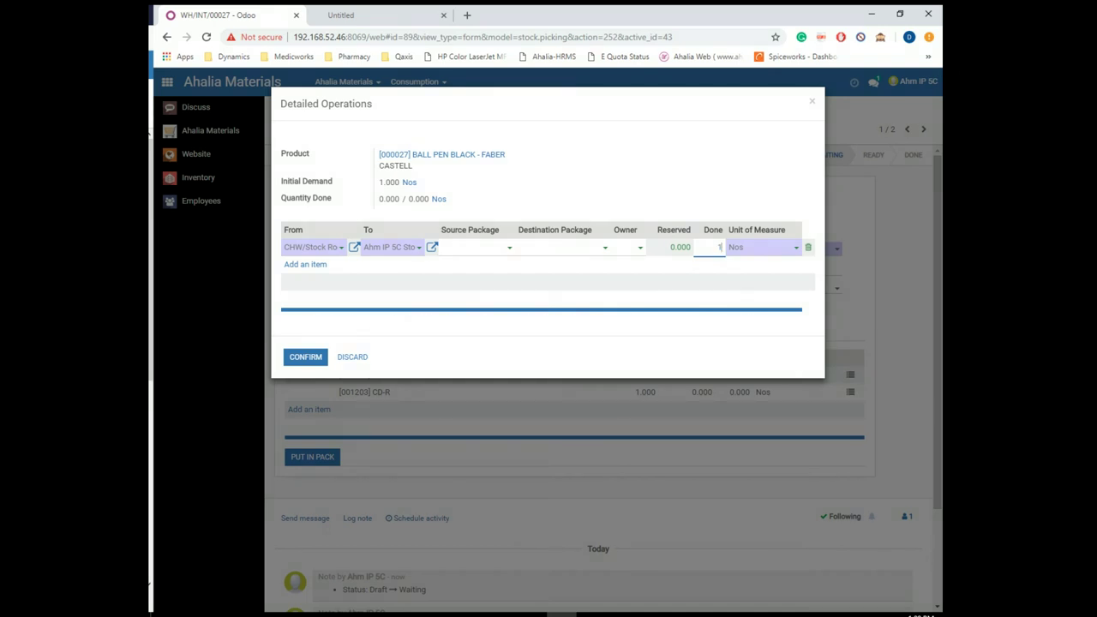
click(305, 358)
- Add a detailed operation line with a done quantity of 1 for CD-R in the backorder shipment
click(850, 409)
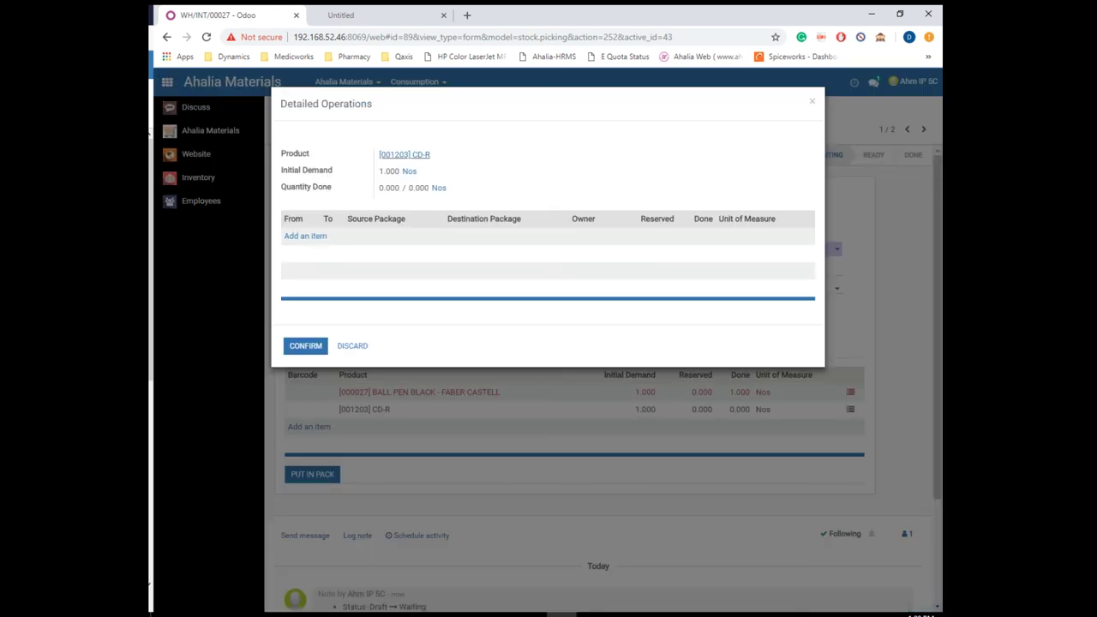
click(306, 236)
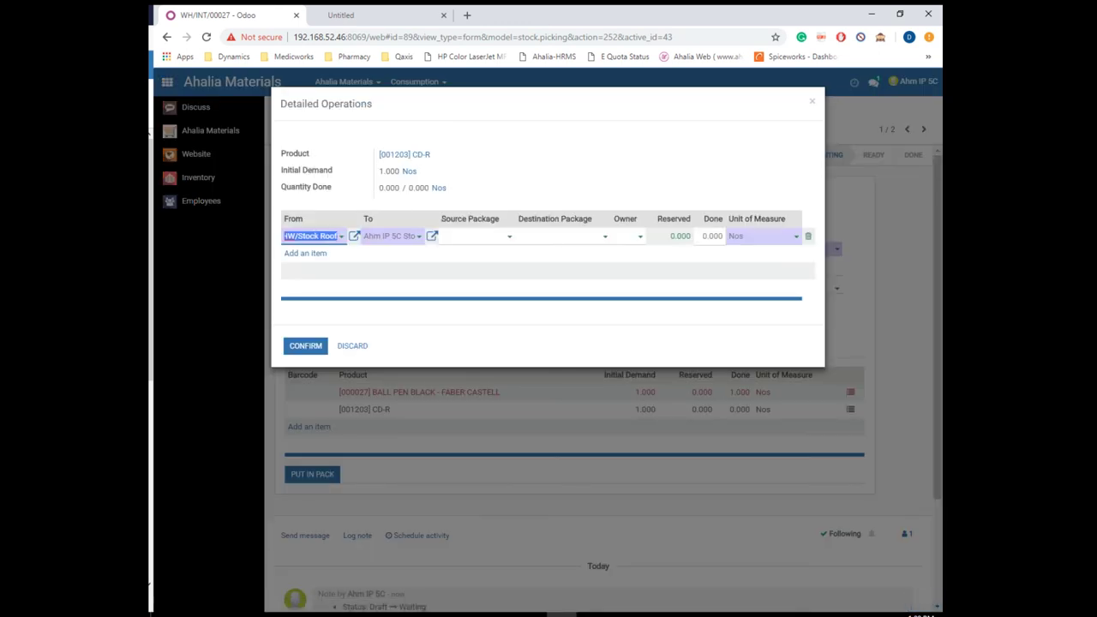
click(712, 235)
text(1)
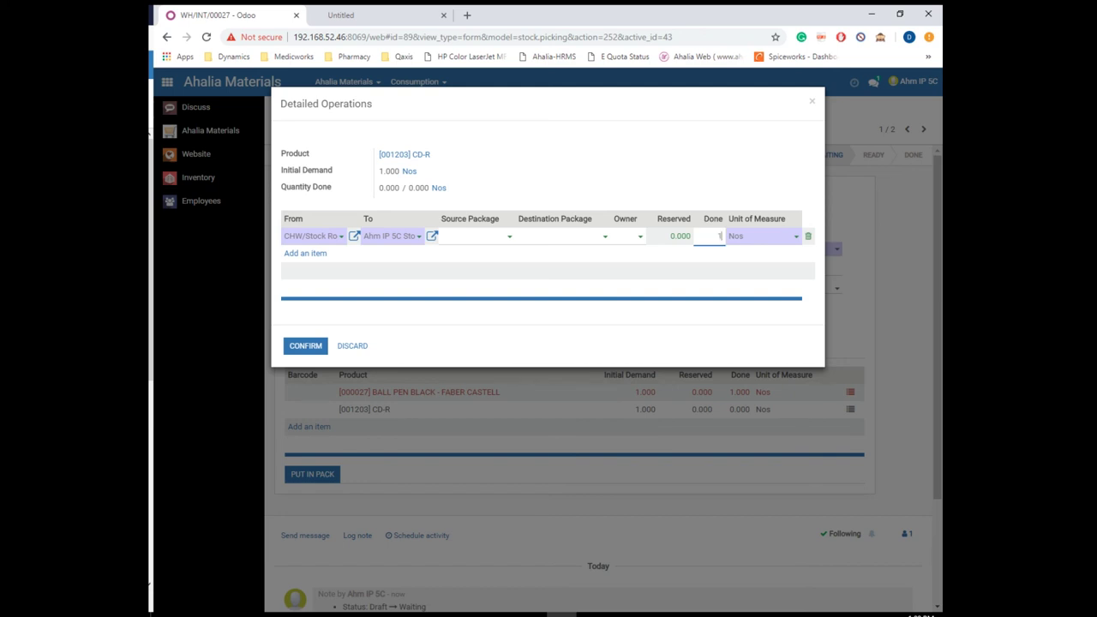
click(305, 345)
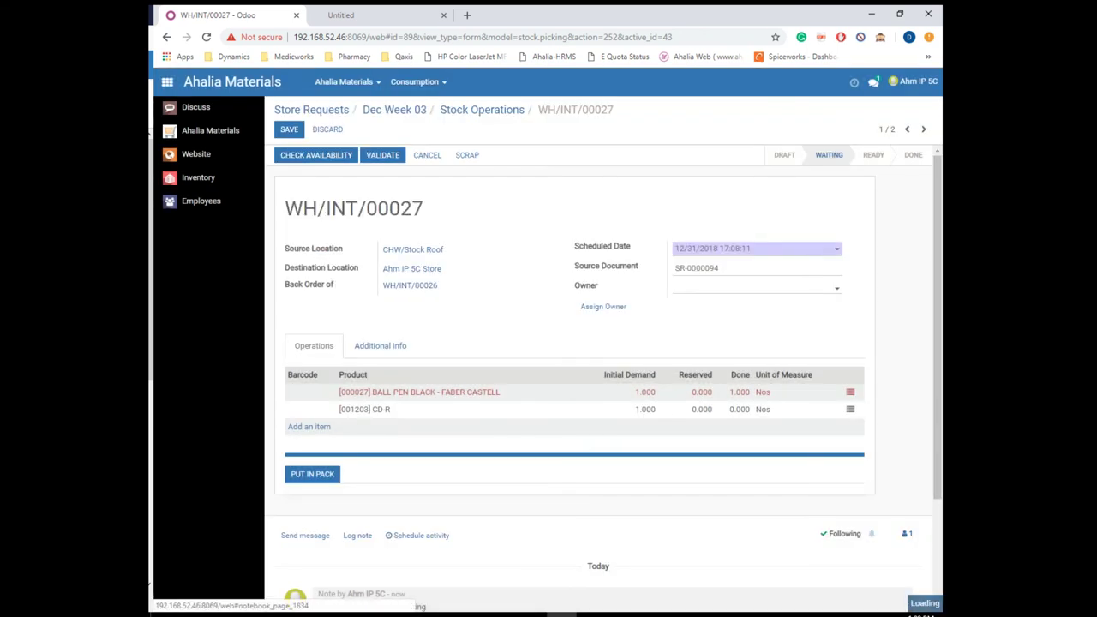
- Save and validate the backorder shipment, then return to the Dec Week 03 store request
click(288, 129)
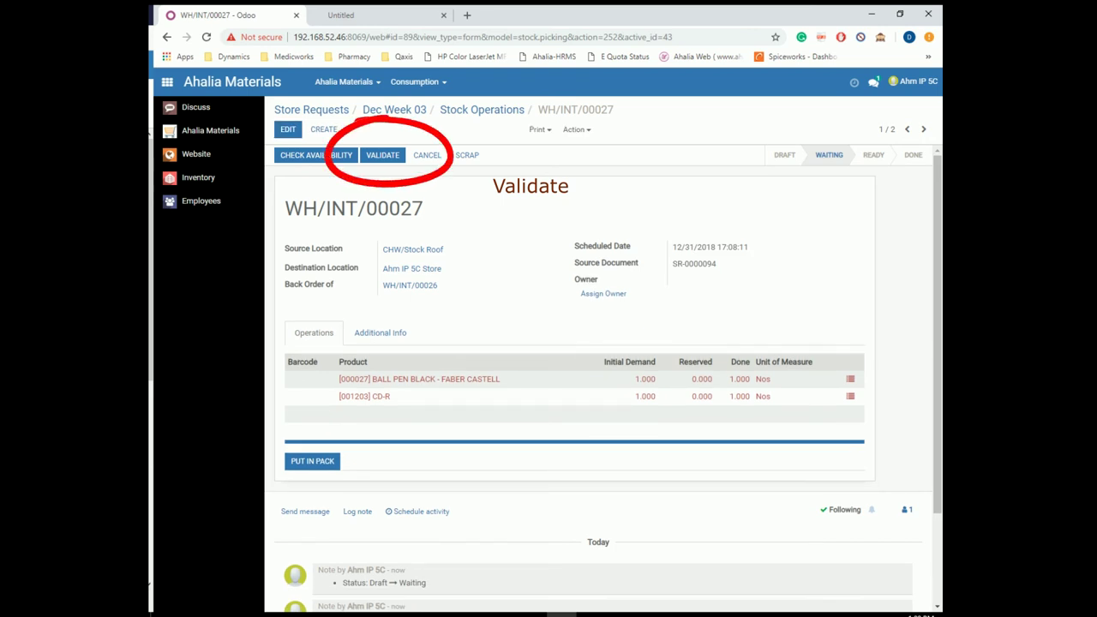
click(382, 155)
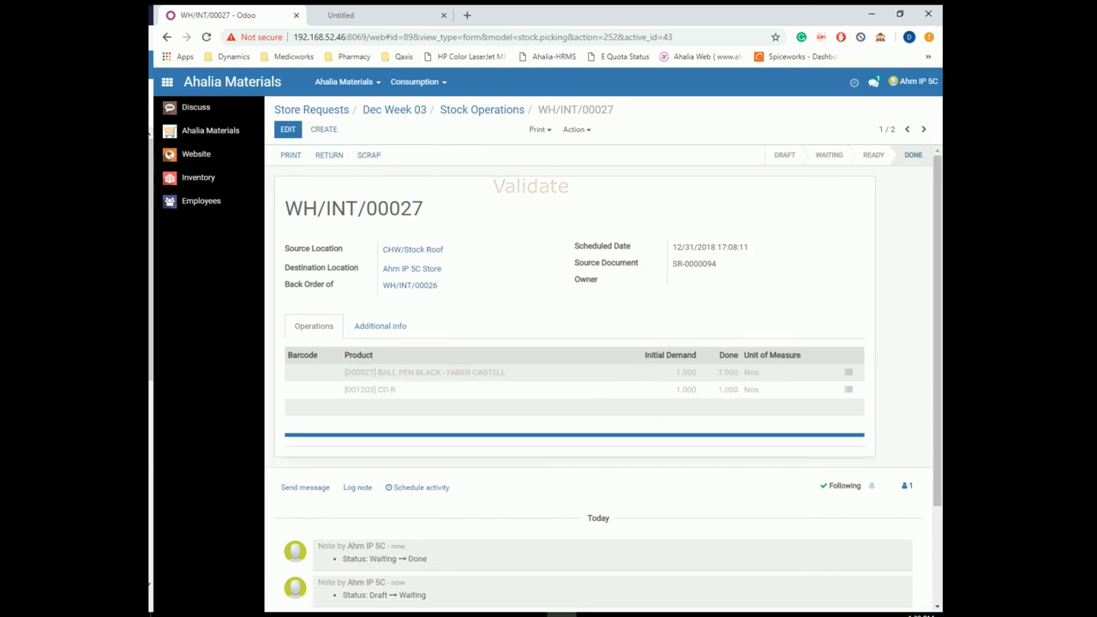
click(394, 109)
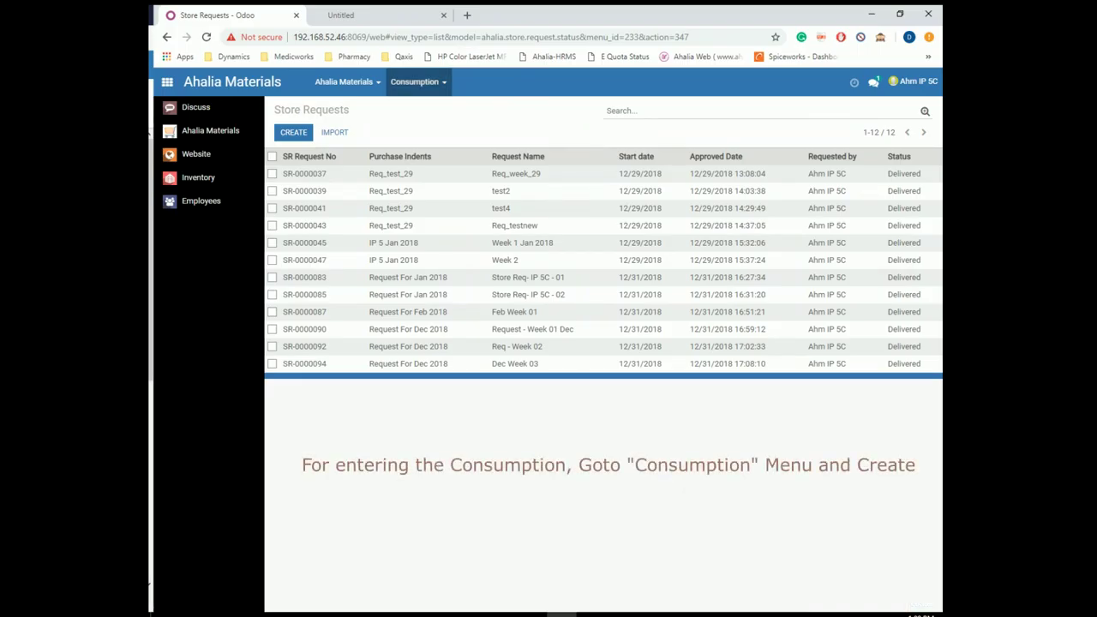
- Create a store consumption entry with the reference name "Dec consumption" and save it
click(417, 81)
click(444, 107)
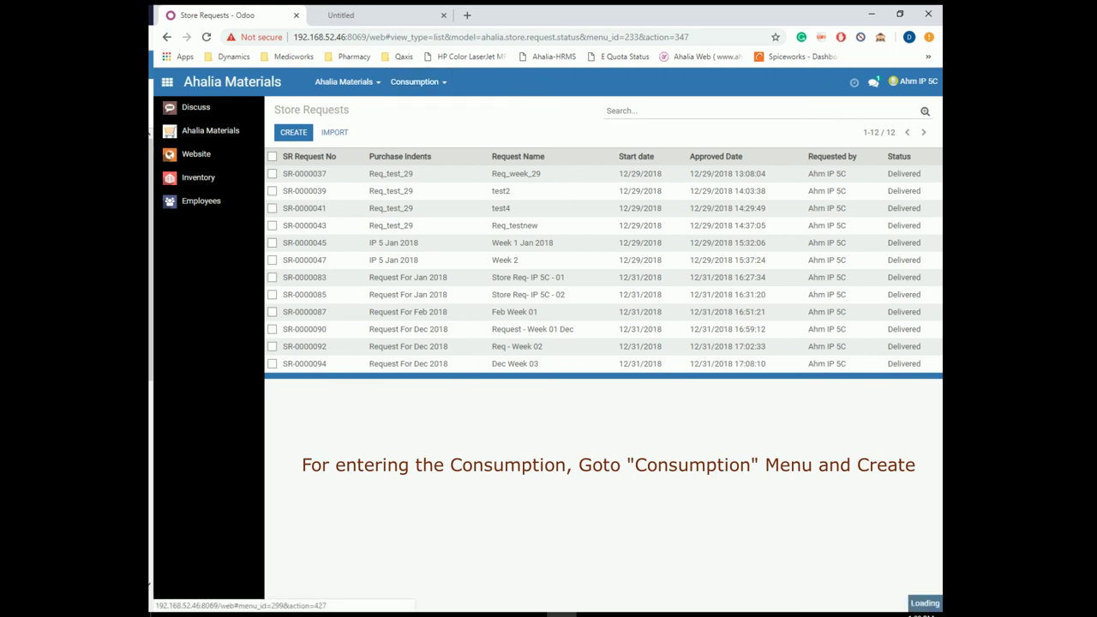
click(293, 132)
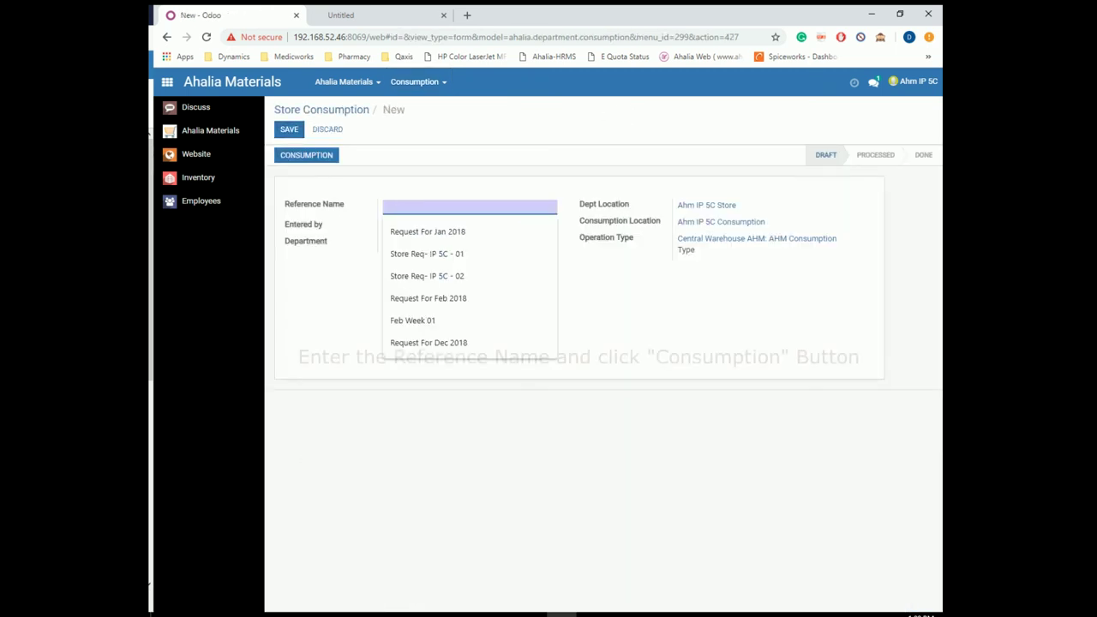
text(Dec)
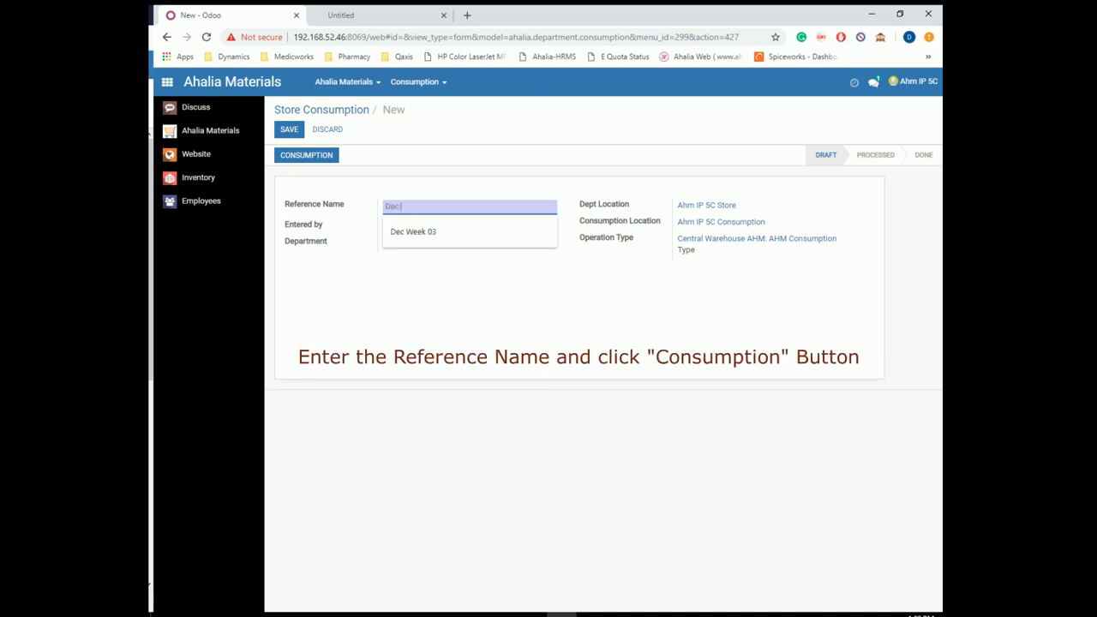
text( con)
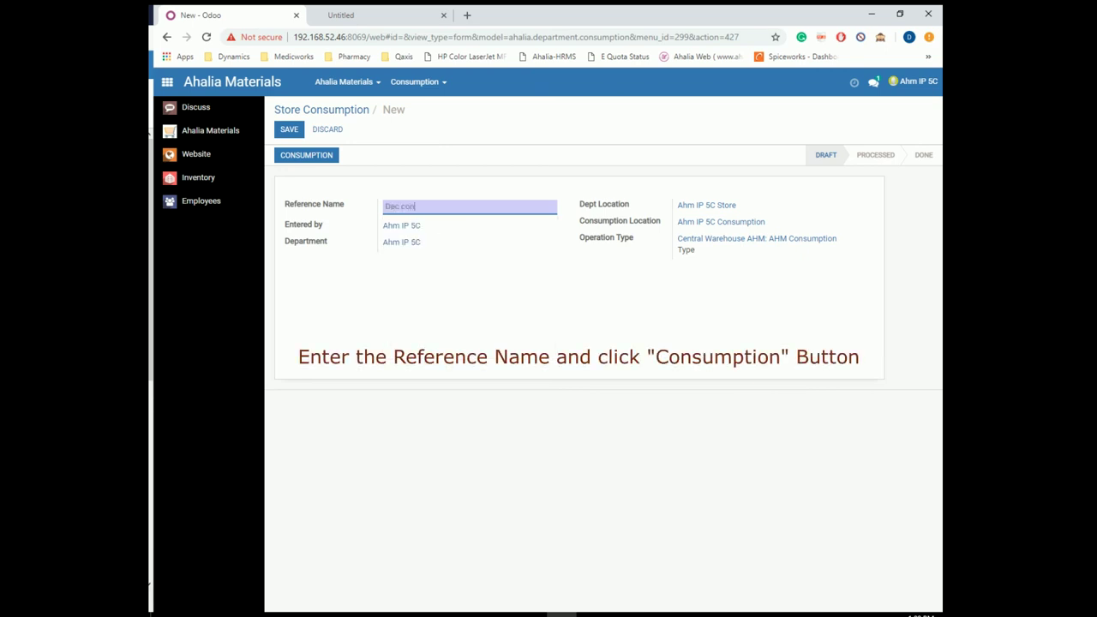
text(sumption)
click(289, 129)
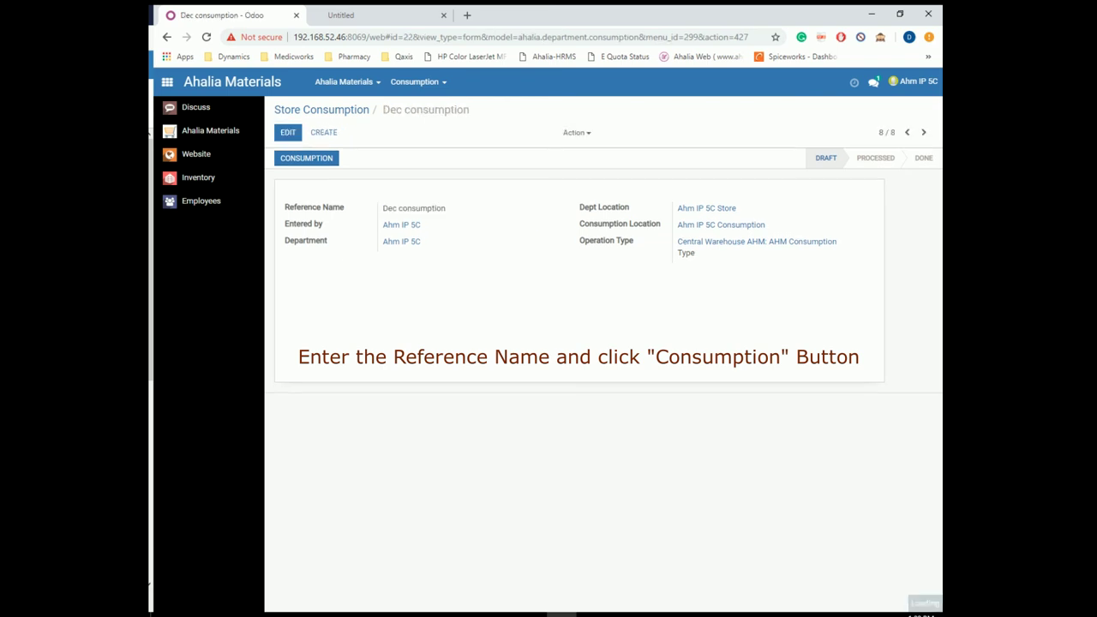
- Generate the transfer for Dec consumption and set the done quantity of SYRINGE 20ML 25/PKT to 2
click(305, 158)
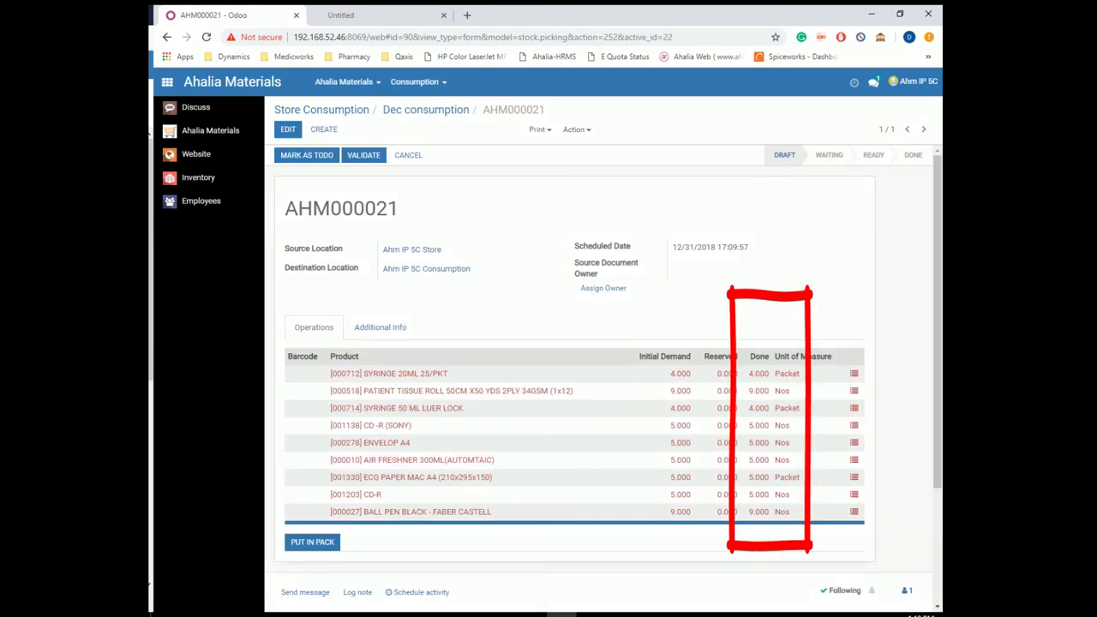
click(288, 129)
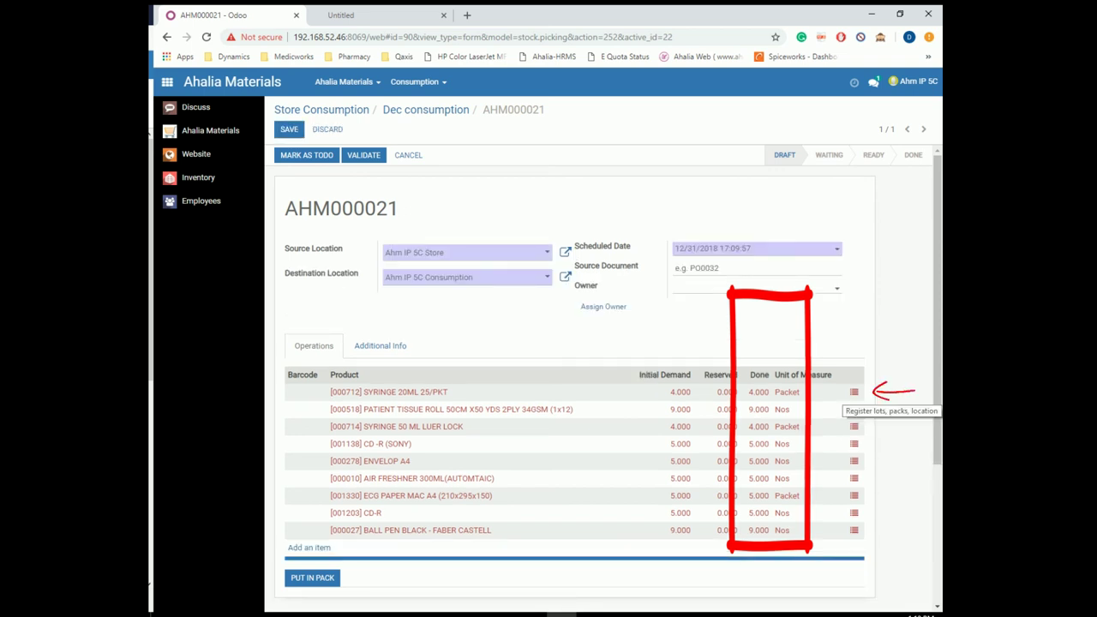
click(854, 391)
click(716, 237)
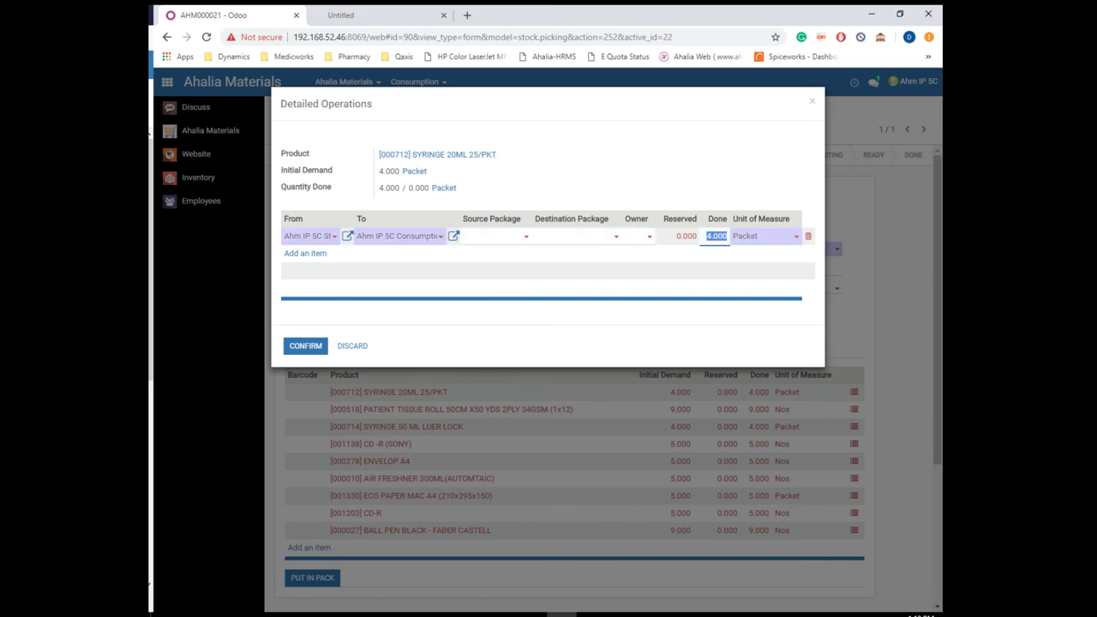
text(2)
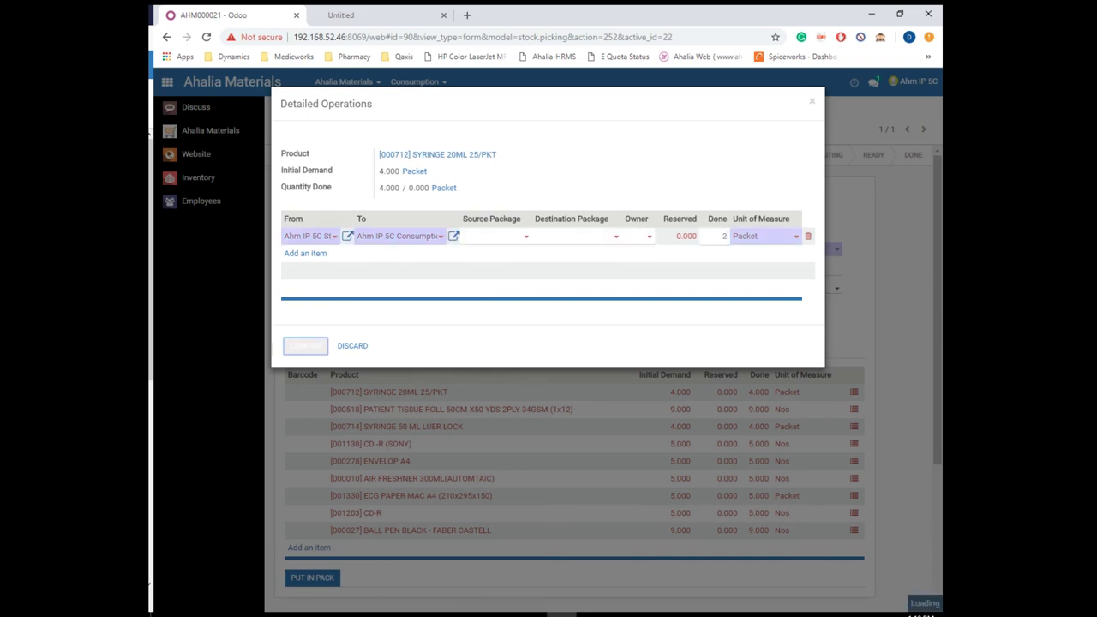
click(305, 346)
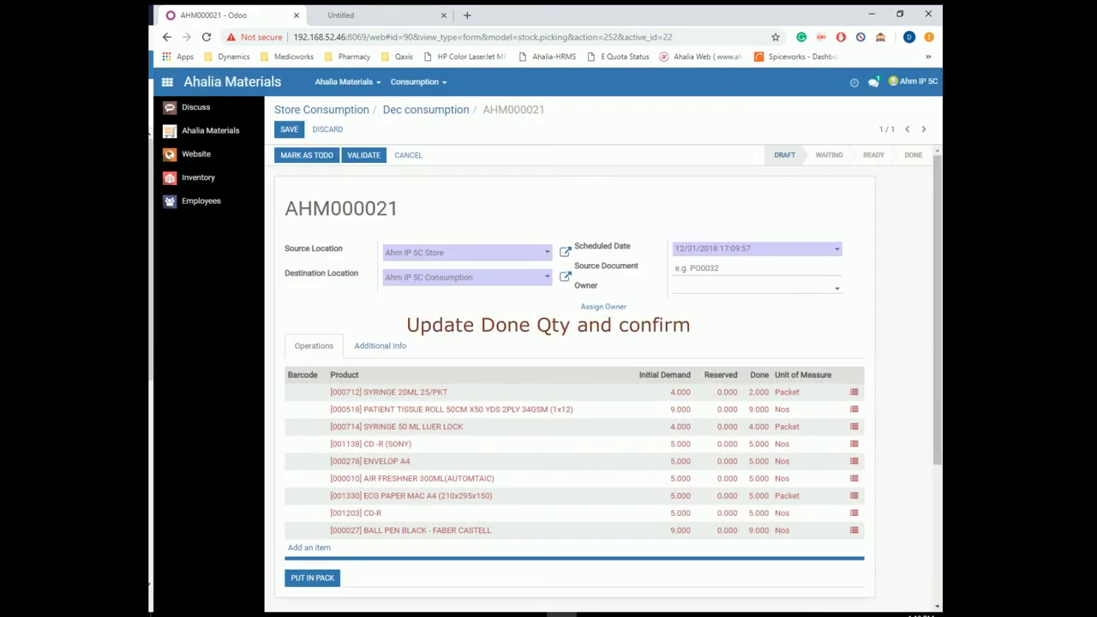
- Set the done quantity of PATIENT TISSUE ROLL 50CM X50 YDS 2PLY 34GSM to 5 in its detailed operations
click(854, 410)
click(716, 247)
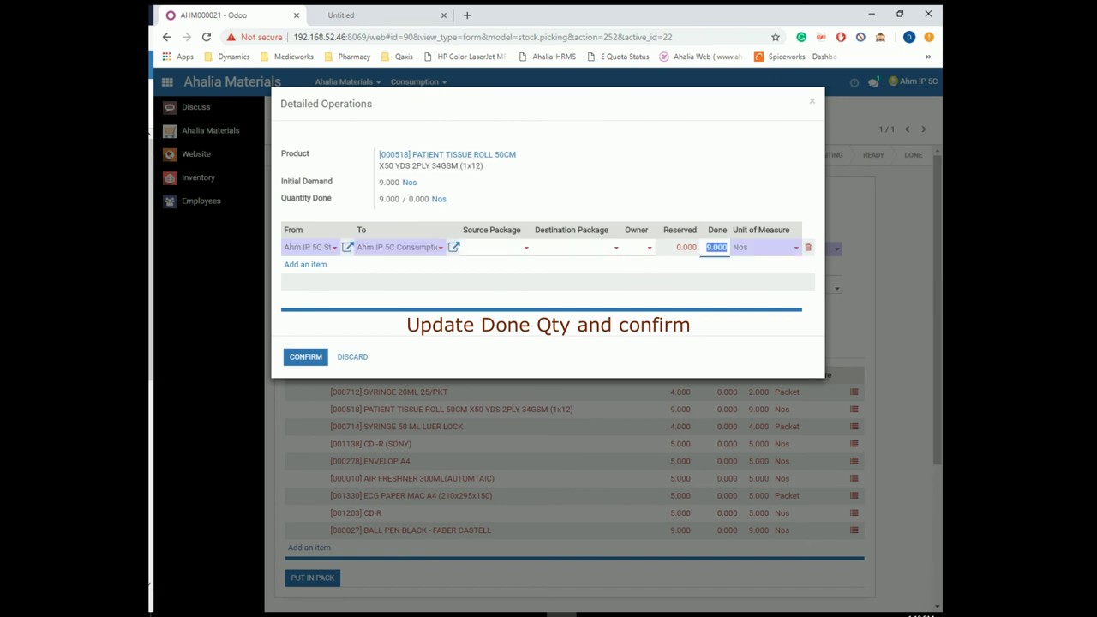
text(5)
click(306, 357)
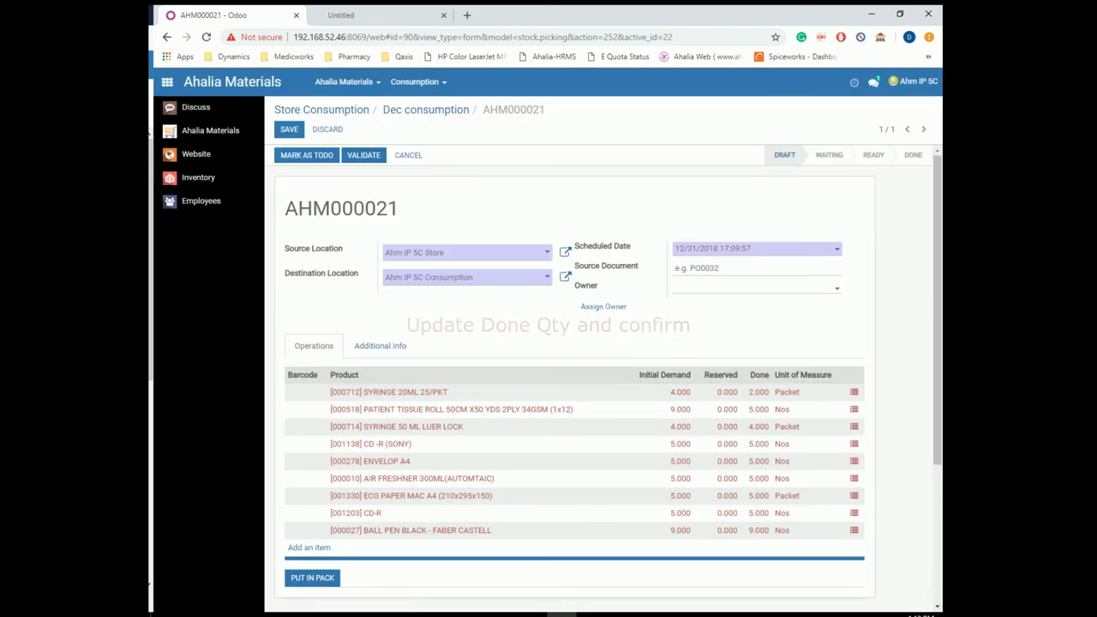
- Set the done quantity of product 001203 CD-R to 3 in its detailed operations
click(854, 513)
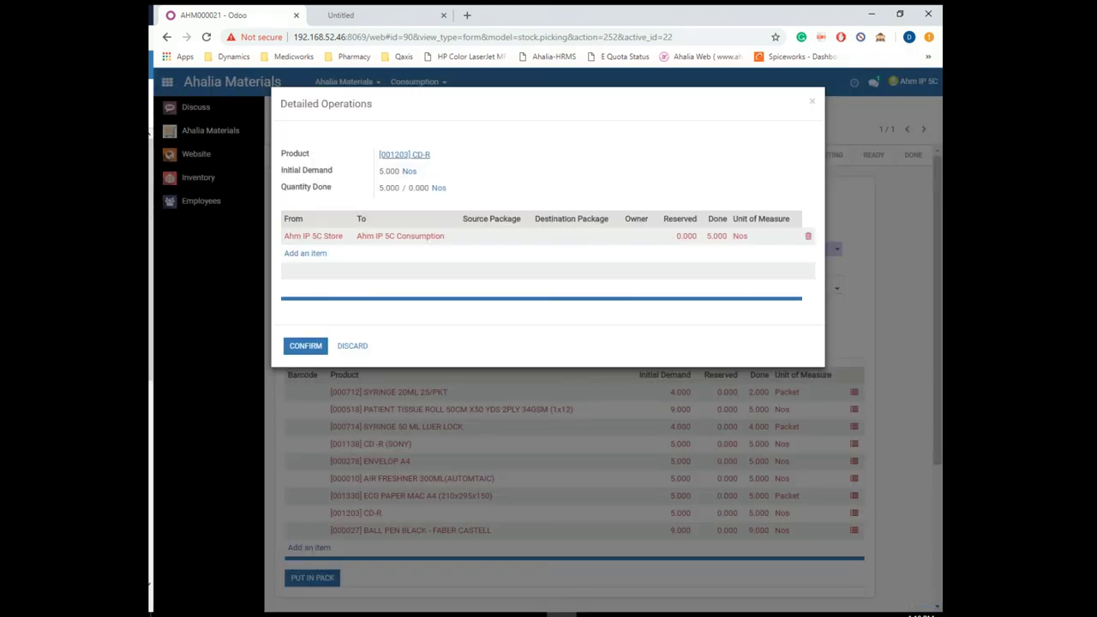
click(716, 237)
text(3)
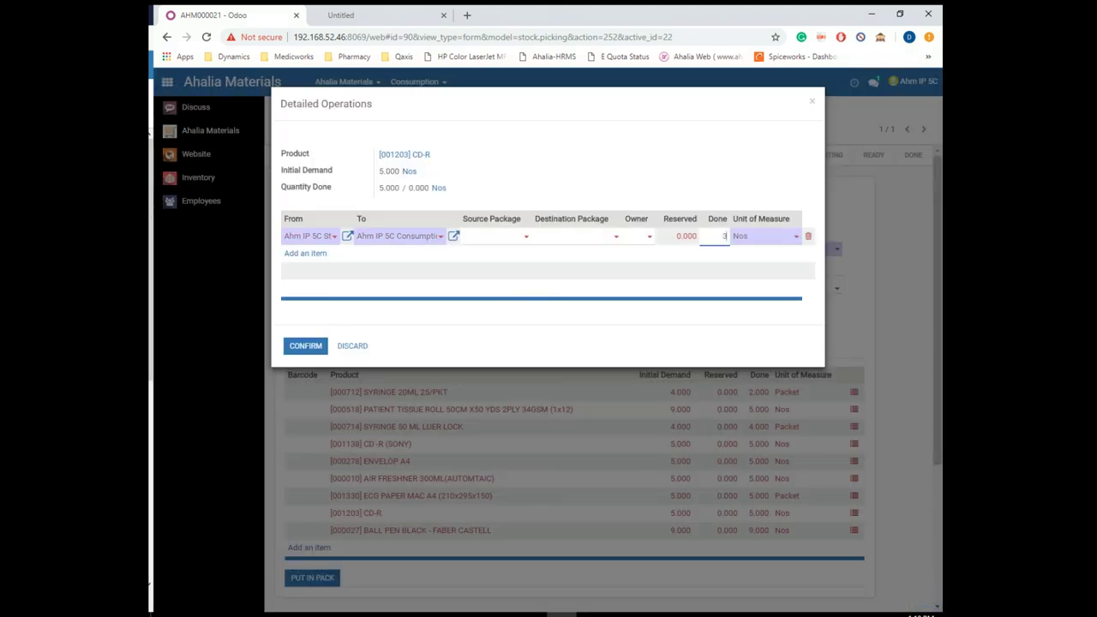
click(306, 346)
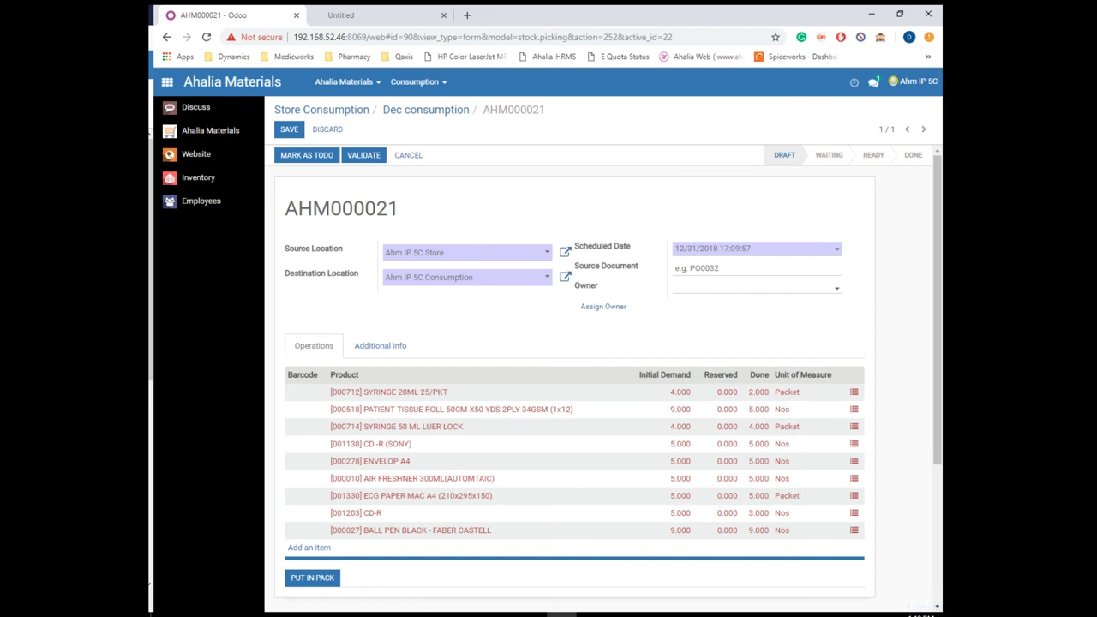
- Set the done quantity of BALL PEN BLACK - FABER CASTELL to 5 in its detailed operations
click(854, 530)
click(716, 247)
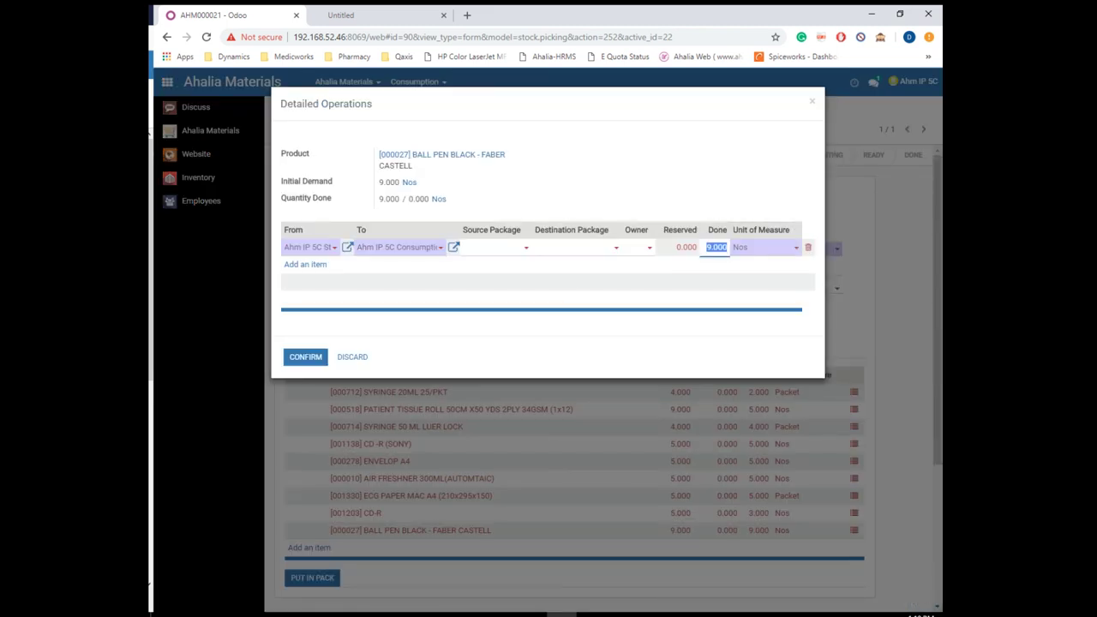
text(5)
key(Return)
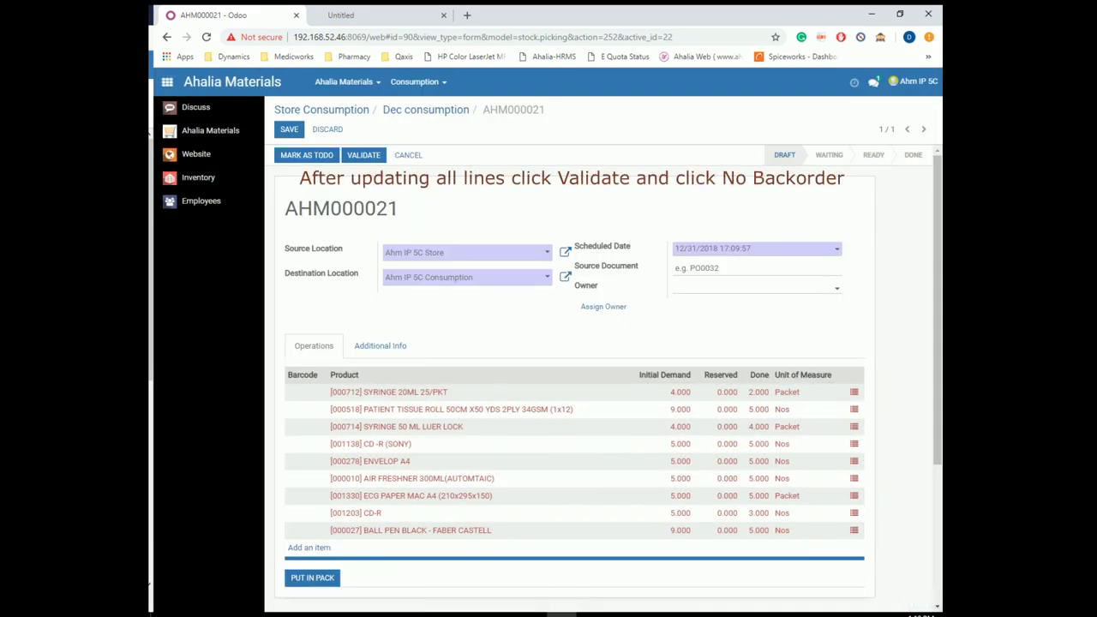
- Save and validate the Dec consumption transfer with no backorder, and return to the Store Consumption list
click(289, 130)
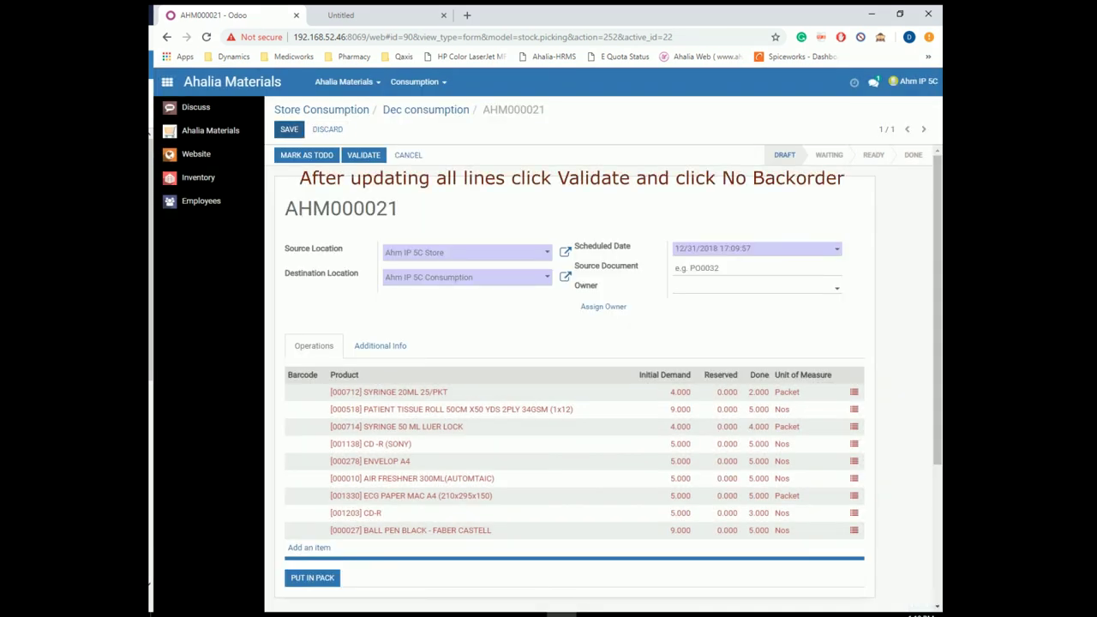
click(363, 155)
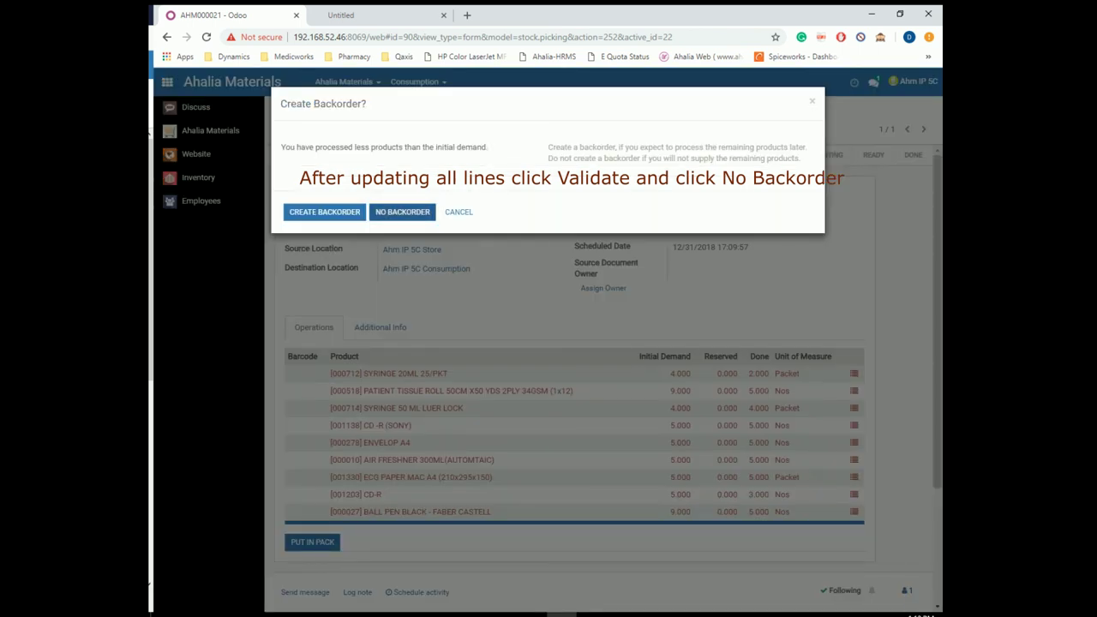
click(402, 212)
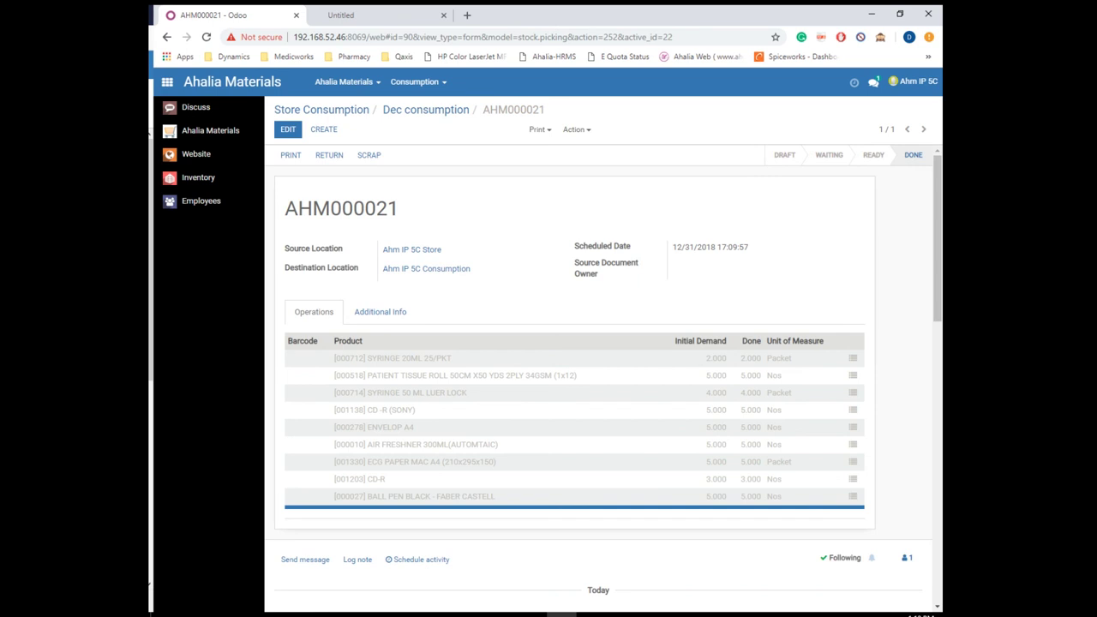
click(426, 110)
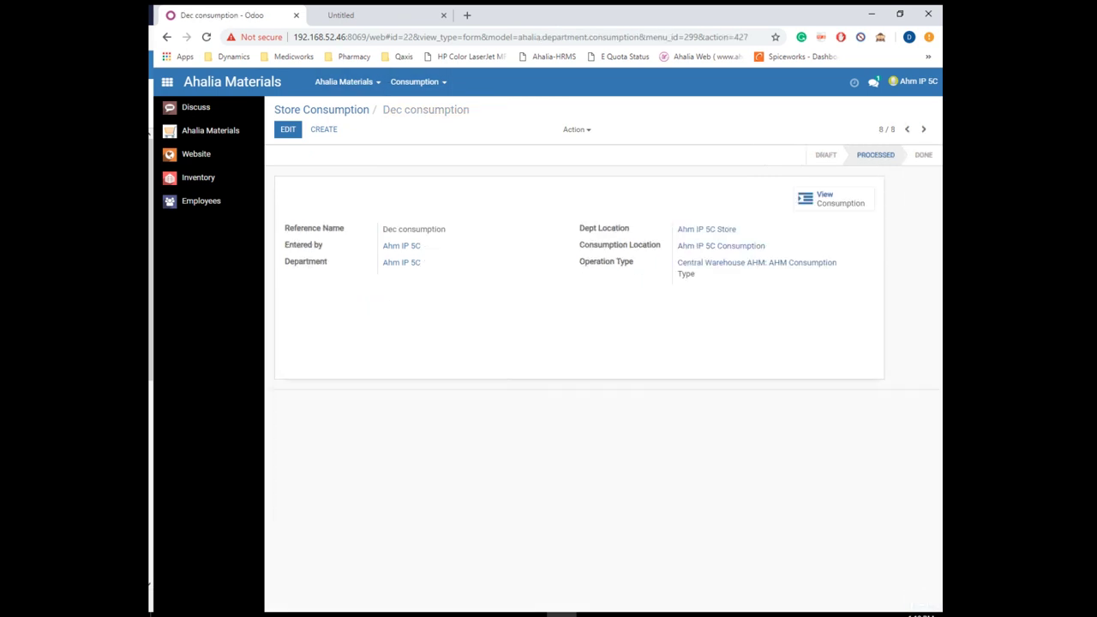
click(321, 110)
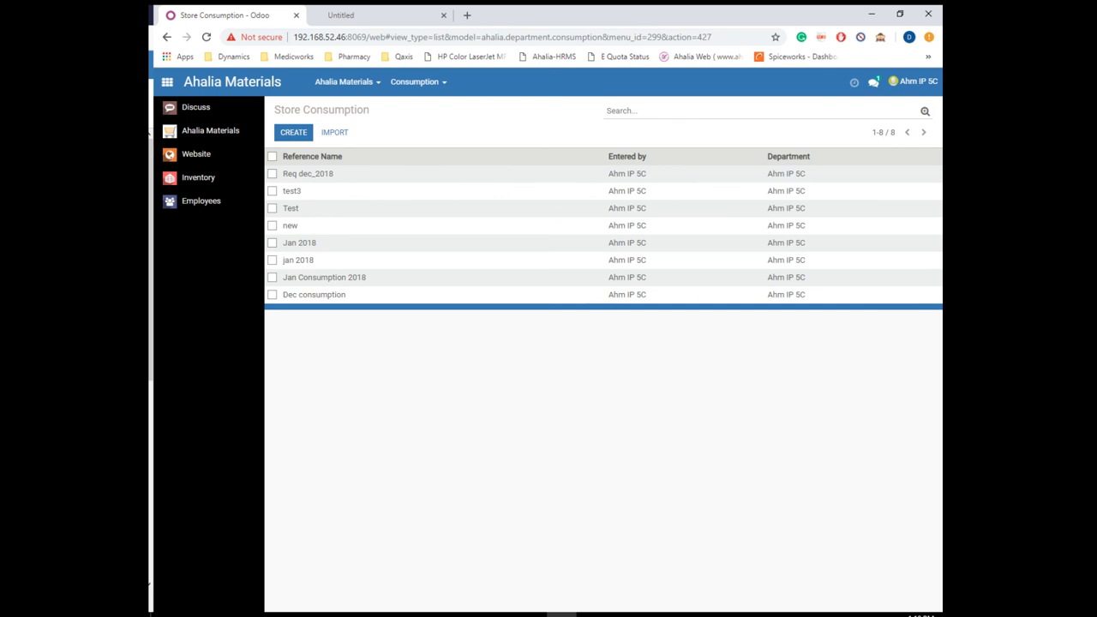
click(561, 614)
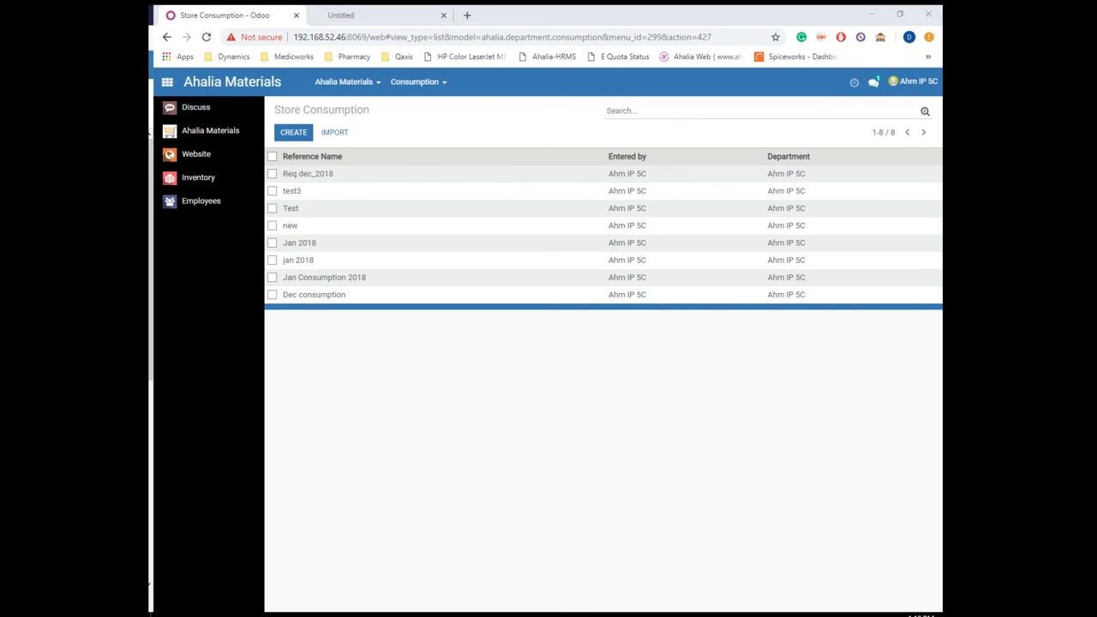